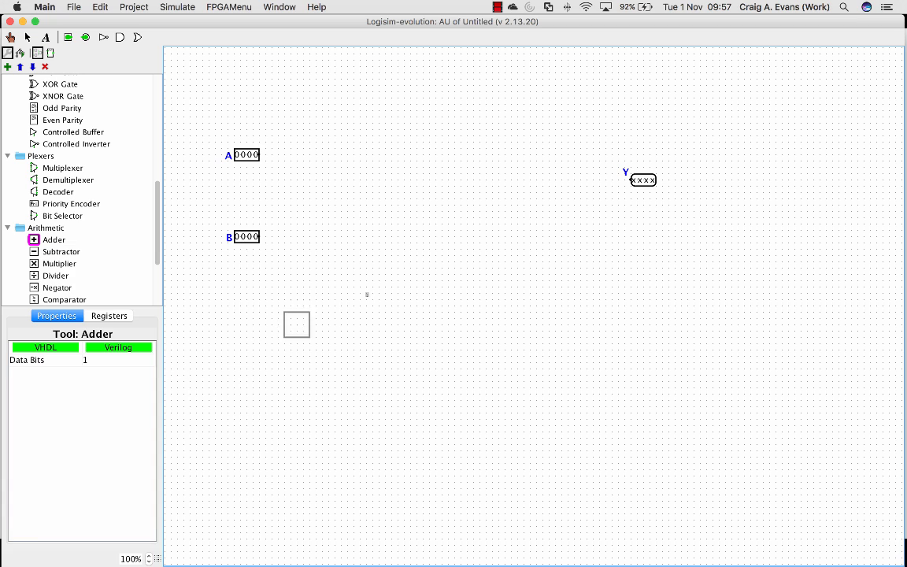
# Place a 1-bit adder between the inputs and output, and wire an east-facing four-way splitter to input pin A
pyautogui.click(375, 216)
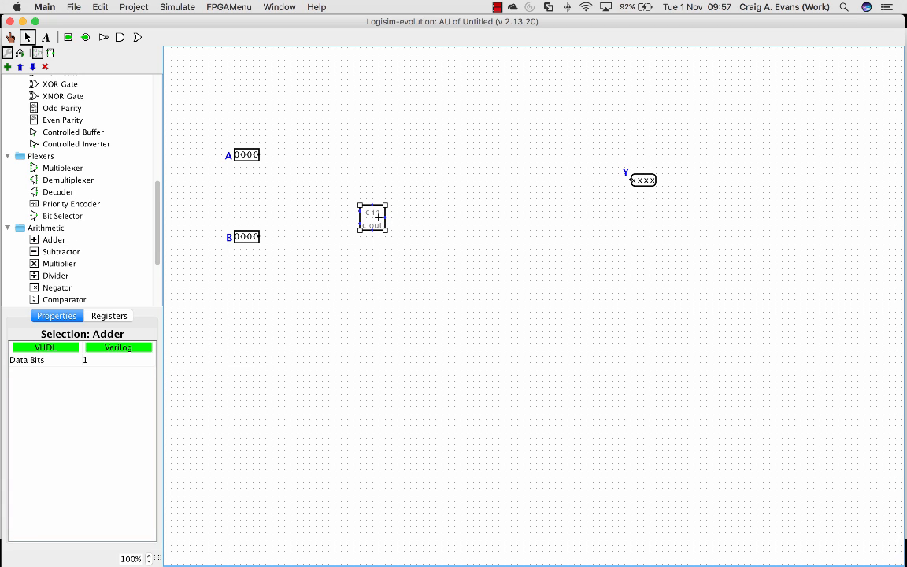
pyautogui.scroll(10, 63, 189)
pyautogui.click(53, 141)
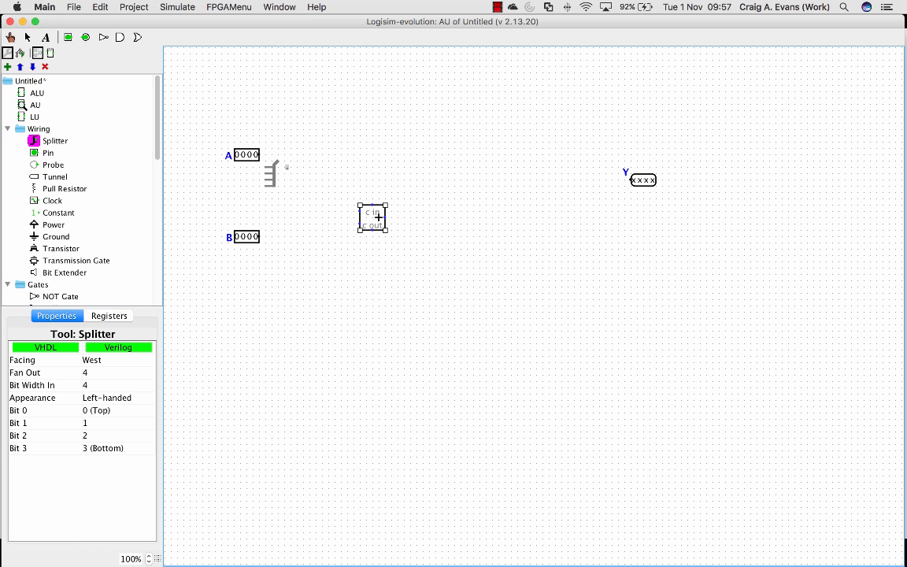
pyautogui.press('Up')
pyautogui.press('Left')
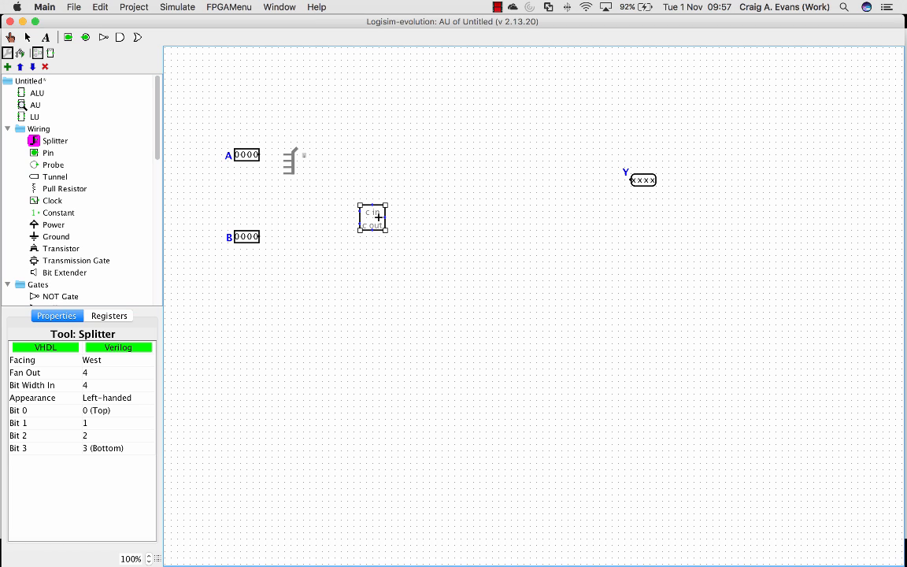
pyautogui.press('Right')
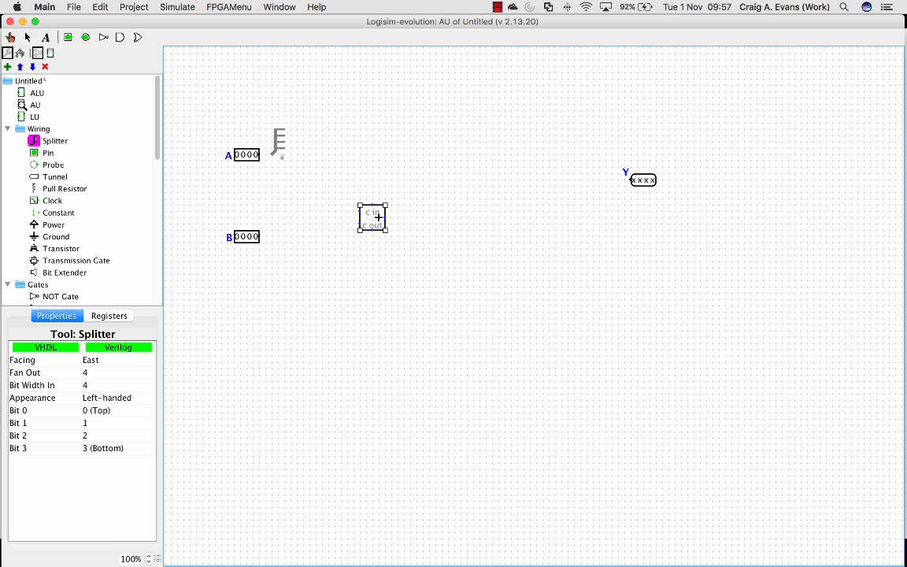
pyautogui.click(277, 154)
pyautogui.moveTo(277, 154); pyautogui.dragTo(259, 154)
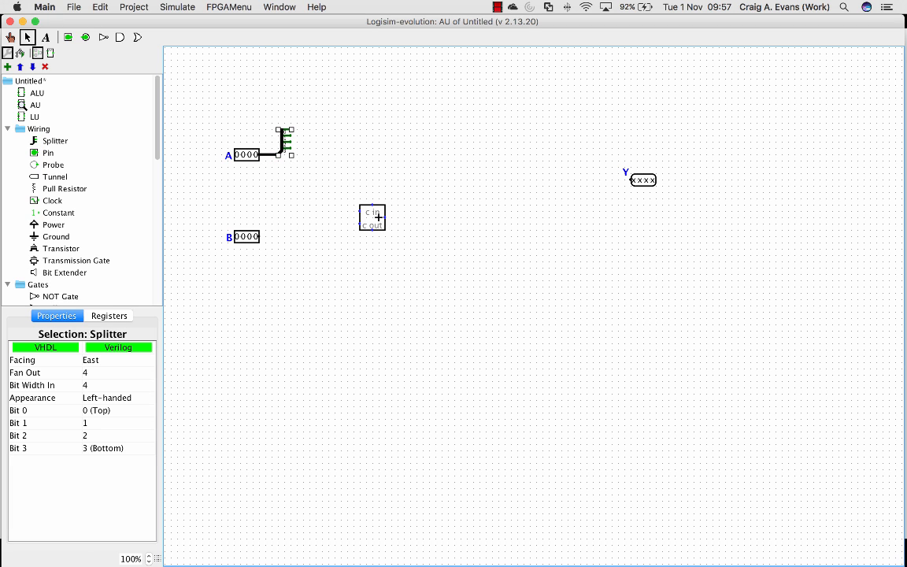
# Copy input A's splitter and wire the duplicate to input pin B
pyautogui.press('super+c')
pyautogui.press('super+v')
pyautogui.moveTo(283, 217); pyautogui.dragTo(265, 237)
# Shift the adder up beside the splitters and duplicate it into an evenly spaced vertical column of four 1-bit adders
pyautogui.click(378, 217)
pyautogui.moveTo(378, 217); pyautogui.dragTo(411, 180)
pyautogui.press('super+d')
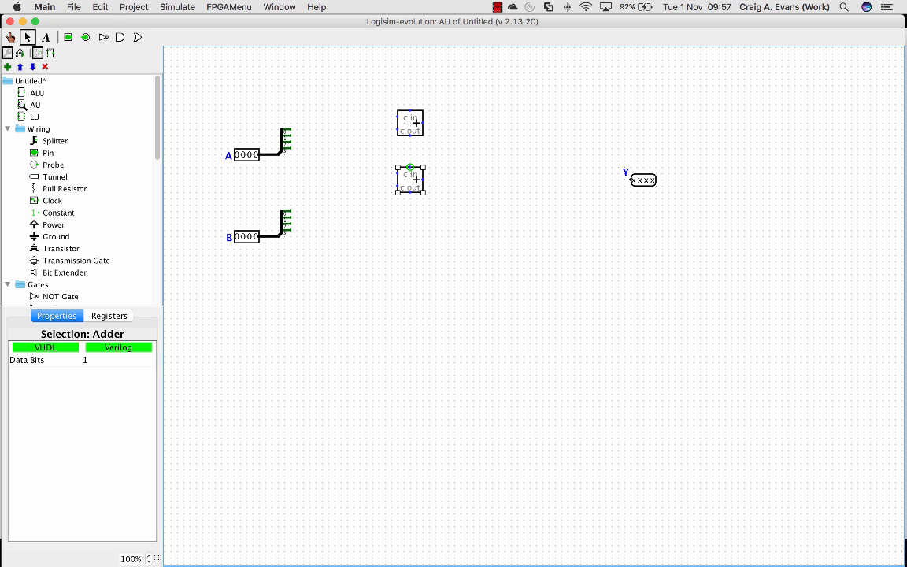
pyautogui.press('super+d')
pyautogui.moveTo(416, 186); pyautogui.dragTo(410, 293)
pyautogui.press('super+d')
# Wire bit 0 of A's splitter to the first adder's upper input, and draw wires from the second and third adders' upper inputs
pyautogui.moveTo(284, 129)
pyautogui.mouseDown()
pyautogui.moveTo(310, 116)
pyautogui.moveTo(398, 116)
pyautogui.mouseUp()
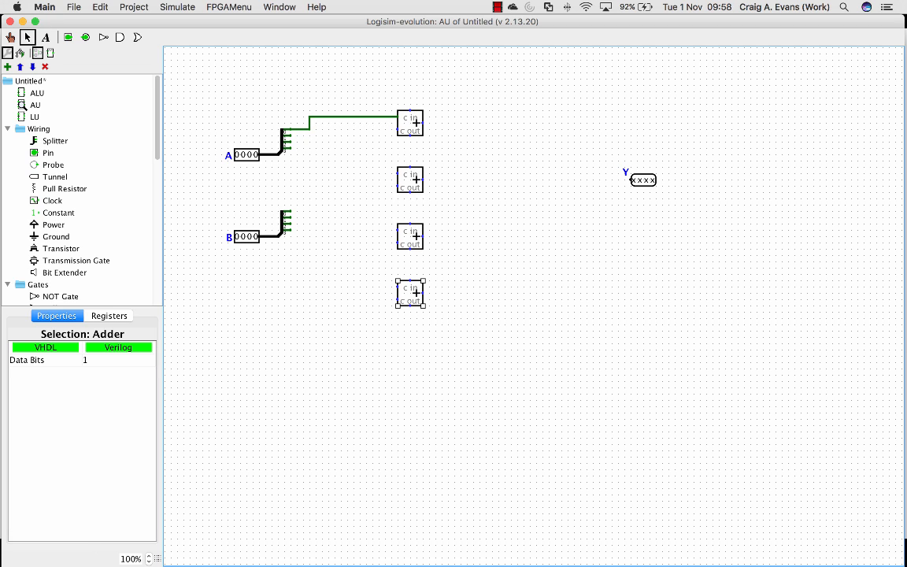
pyautogui.moveTo(398, 174); pyautogui.dragTo(285, 211)
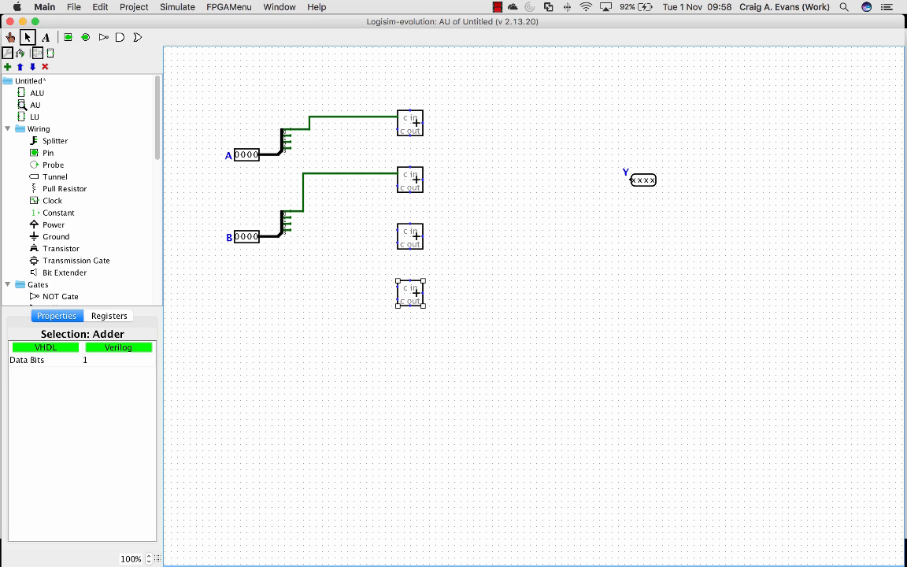
pyautogui.moveTo(398, 230); pyautogui.dragTo(328, 229)
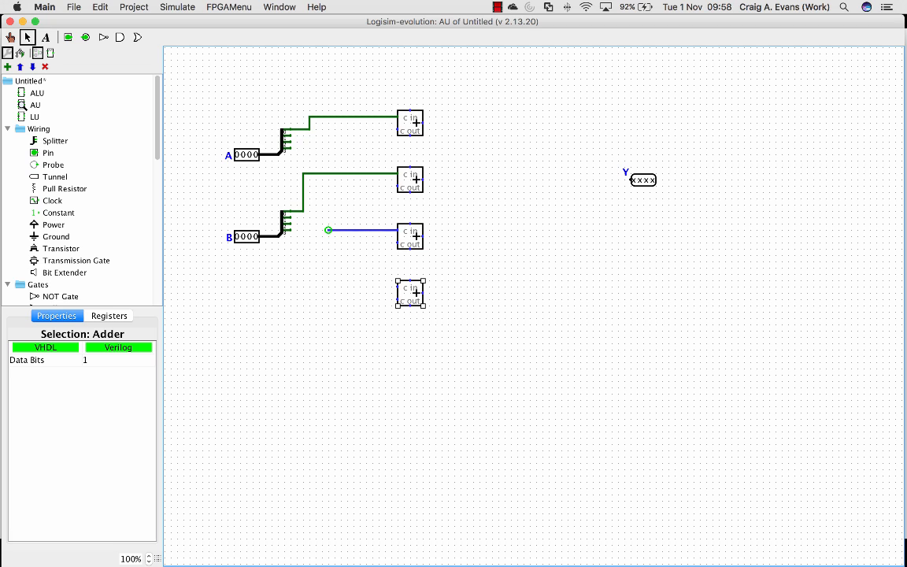
# Delete the wire segments that connect the second adder's upper input to bit 0 of B's splitter
pyautogui.click(328, 174)
pyautogui.press('Delete')
pyautogui.click(303, 193)
pyautogui.press('Delete')
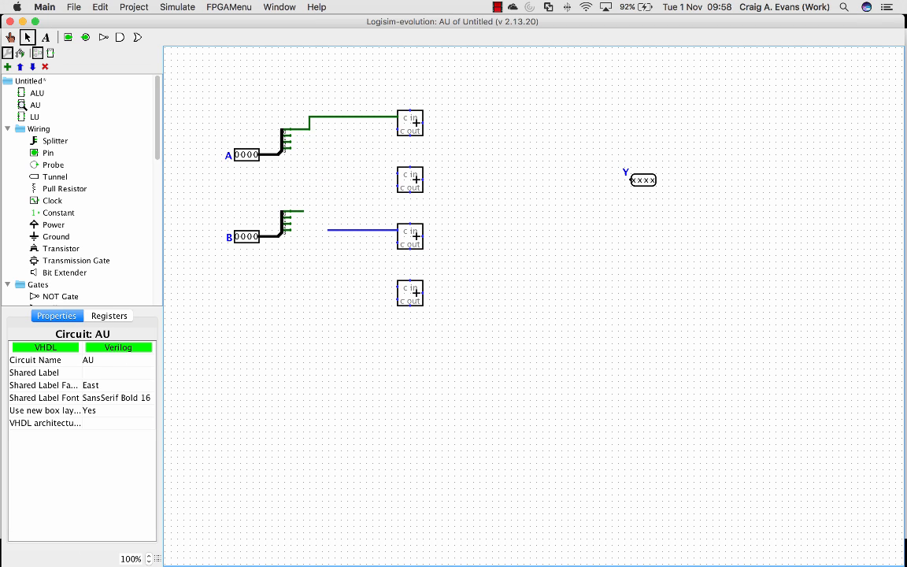
# Wire bits 1, 2 and 3 of A's splitter to the upper inputs of the second, third and fourth adders
pyautogui.moveTo(398, 174)
pyautogui.mouseDown()
pyautogui.moveTo(328, 136)
pyautogui.moveTo(285, 135)
pyautogui.moveTo(305, 142)
pyautogui.moveTo(326, 230)
pyautogui.mouseUp()
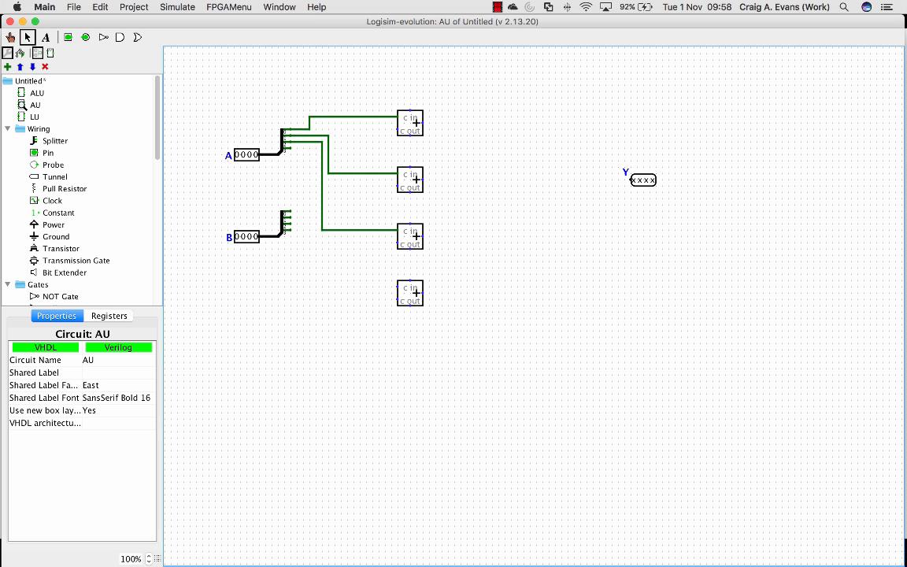
pyautogui.moveTo(398, 287); pyautogui.dragTo(290, 148)
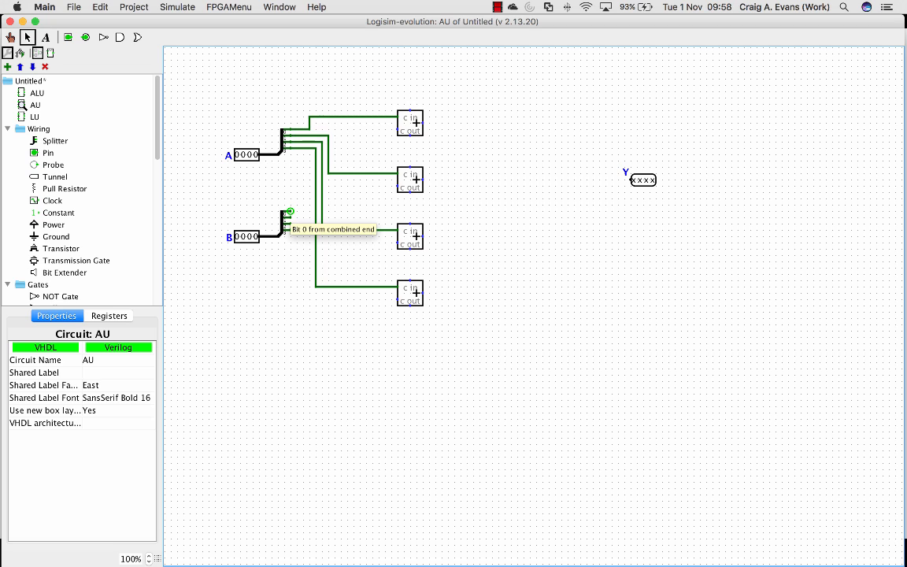
# Wire bits 0 to 3 of B's splitter to the four adders' lower inputs in order, and chain each carry-out to the next carry-in
pyautogui.moveTo(290, 211); pyautogui.dragTo(398, 129)
pyautogui.moveTo(291, 218)
pyautogui.mouseDown()
pyautogui.moveTo(341, 217)
pyautogui.moveTo(366, 180)
pyautogui.moveTo(397, 186)
pyautogui.mouseUp()
pyautogui.click(397, 186)
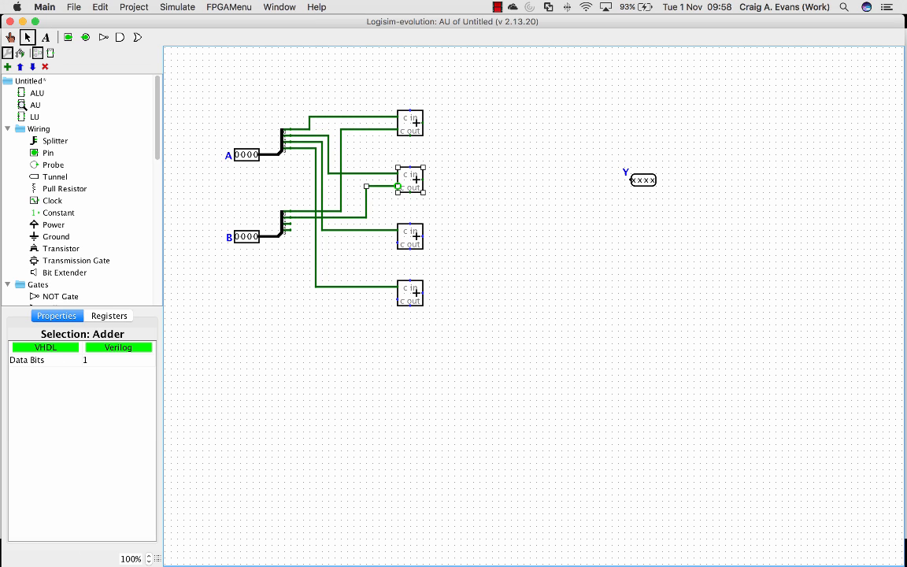
pyautogui.moveTo(290, 223); pyautogui.dragTo(397, 242)
pyautogui.moveTo(398, 299); pyautogui.dragTo(288, 230)
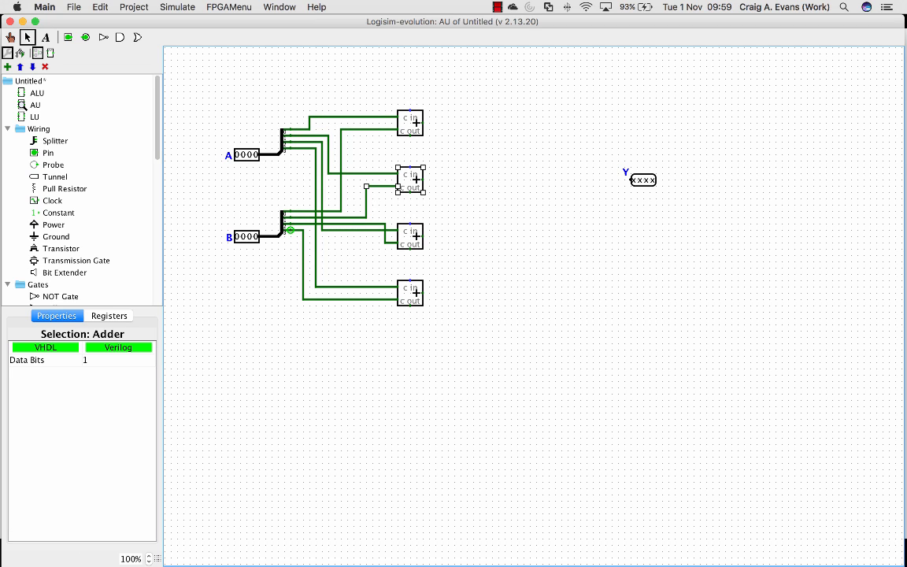
pyautogui.moveTo(409, 134); pyautogui.dragTo(409, 280)
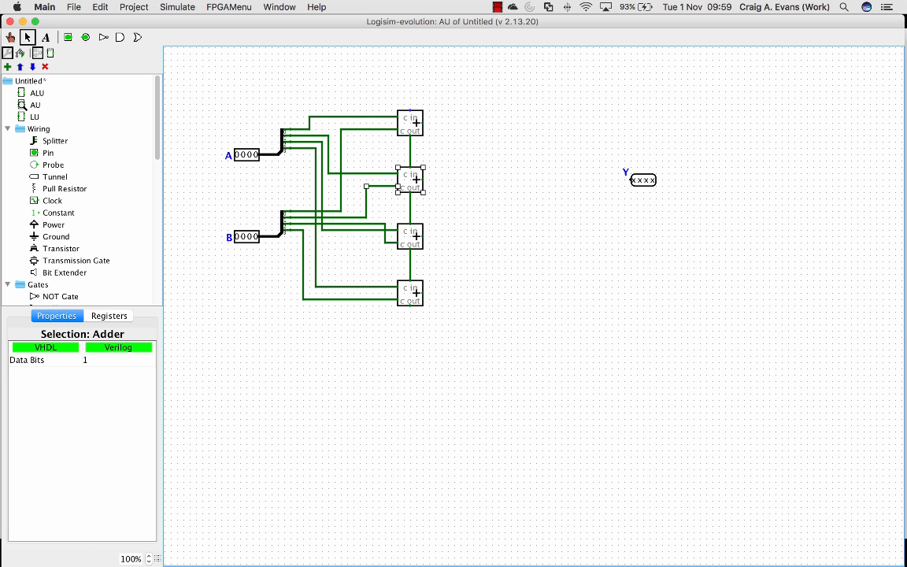
# Place a four-way splitter facing north near output Y and wire its combined end to the Y pin
pyautogui.click(55, 140)
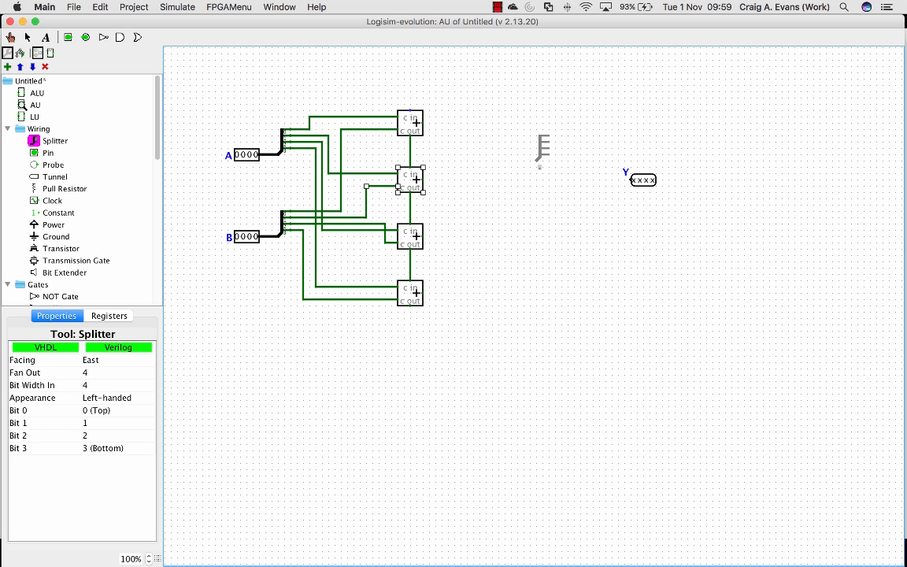
pyautogui.click(570, 179)
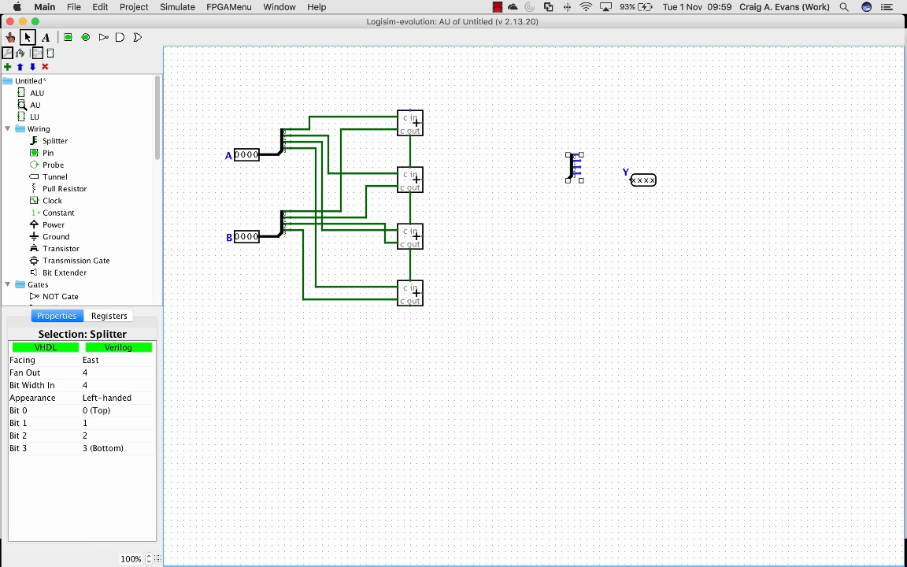
pyautogui.press('Down')
pyautogui.press('Up')
pyautogui.moveTo(567, 180); pyautogui.dragTo(631, 180)
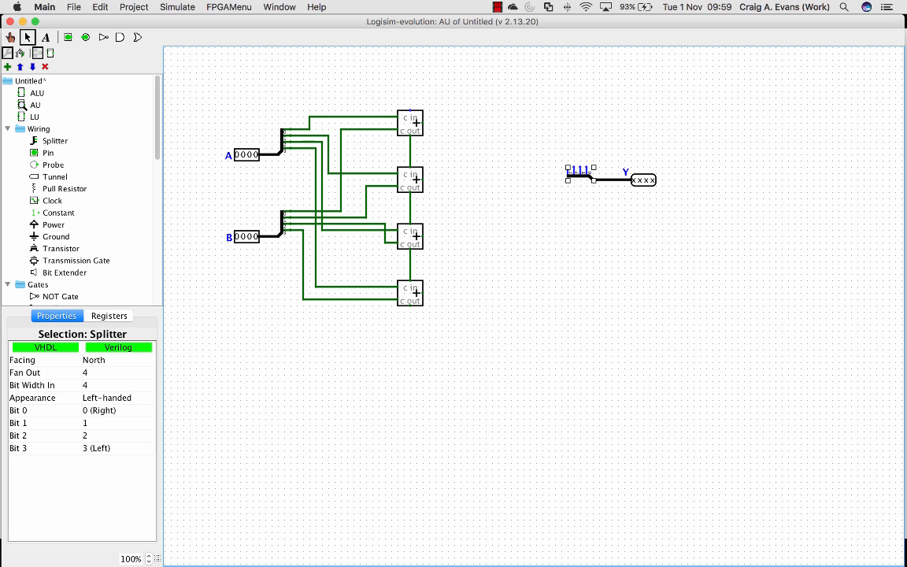
# Wire the sum outputs of the four adders in order to bits 0 to 3 of the output splitter
pyautogui.moveTo(423, 123)
pyautogui.mouseDown()
pyautogui.moveTo(509, 123)
pyautogui.moveTo(575, 175)
pyautogui.moveTo(587, 169)
pyautogui.mouseUp()
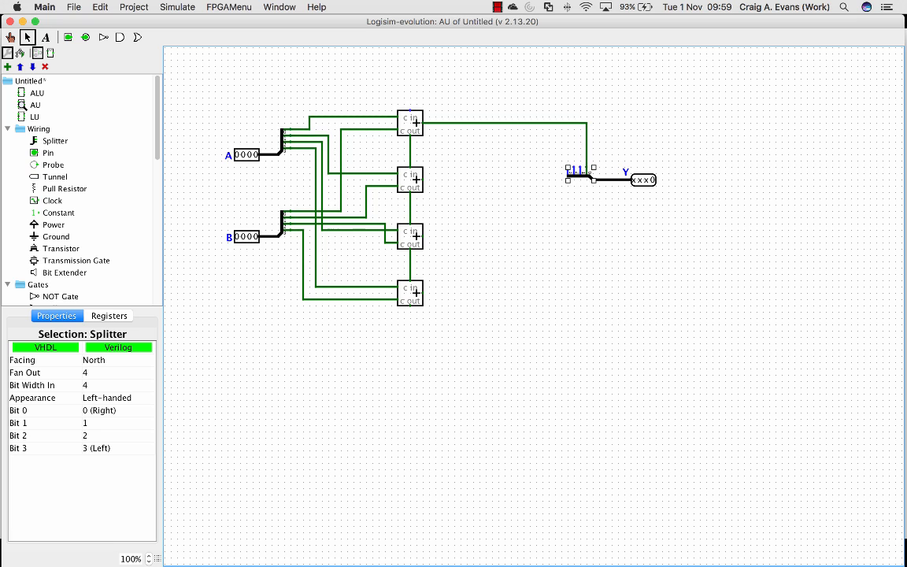
pyautogui.moveTo(423, 179)
pyautogui.mouseDown()
pyautogui.moveTo(480, 128)
pyautogui.moveTo(536, 127)
pyautogui.moveTo(581, 168)
pyautogui.mouseUp()
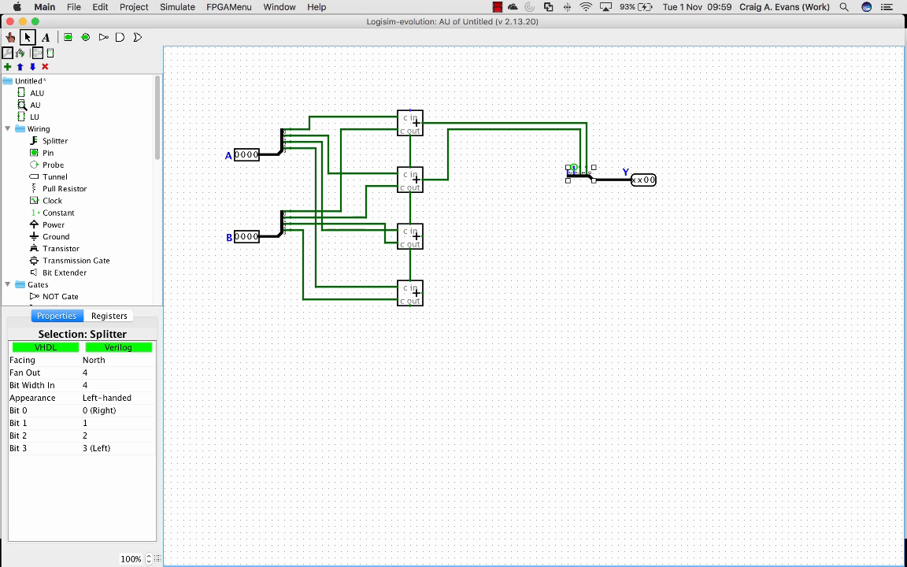
pyautogui.moveTo(423, 235)
pyautogui.mouseDown()
pyautogui.moveTo(461, 212)
pyautogui.moveTo(454, 136)
pyautogui.moveTo(574, 155)
pyautogui.moveTo(574, 169)
pyautogui.mouseUp()
pyautogui.moveTo(422, 293)
pyautogui.mouseDown()
pyautogui.moveTo(460, 142)
pyautogui.moveTo(504, 141)
pyautogui.moveTo(567, 175)
pyautogui.mouseUp()
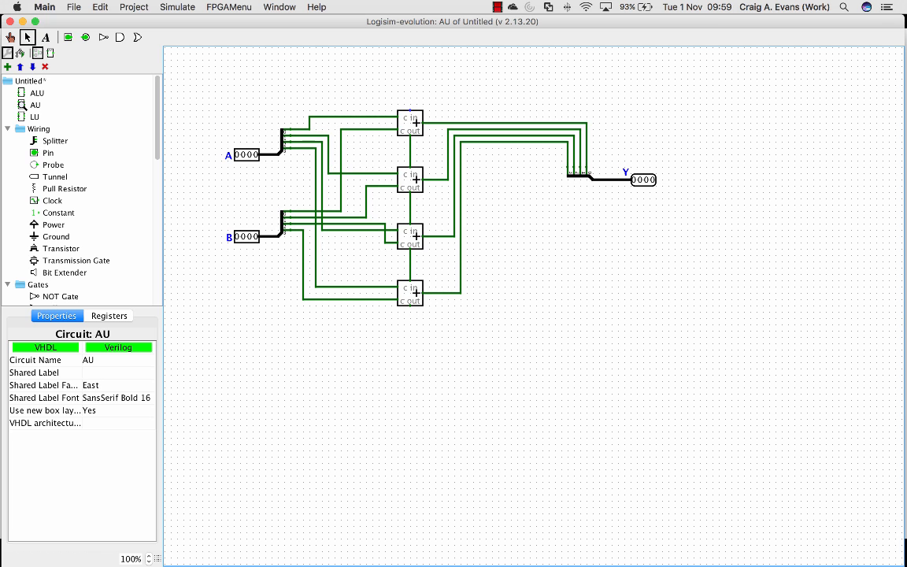
# Add a 1-bit input pin above the first adder, wire it to the carry-in, and label it cin
pyautogui.click(43, 153)
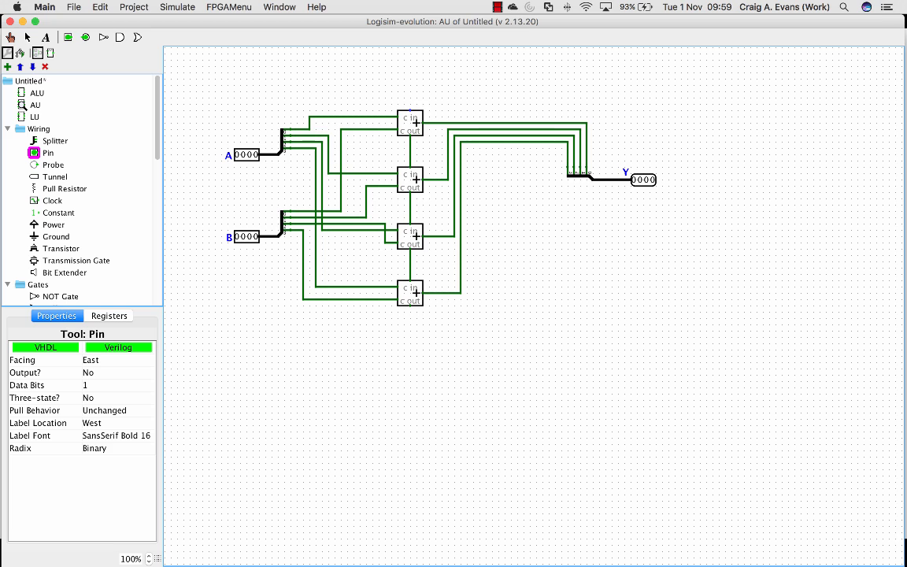
pyautogui.click(367, 85)
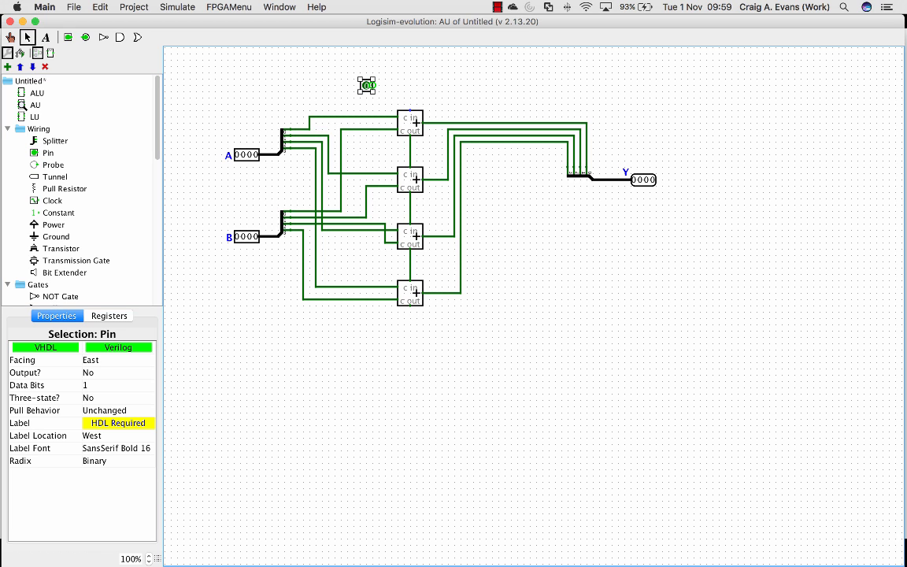
pyautogui.moveTo(376, 85); pyautogui.dragTo(409, 110)
pyautogui.click(119, 423)
pyautogui.write('cin')
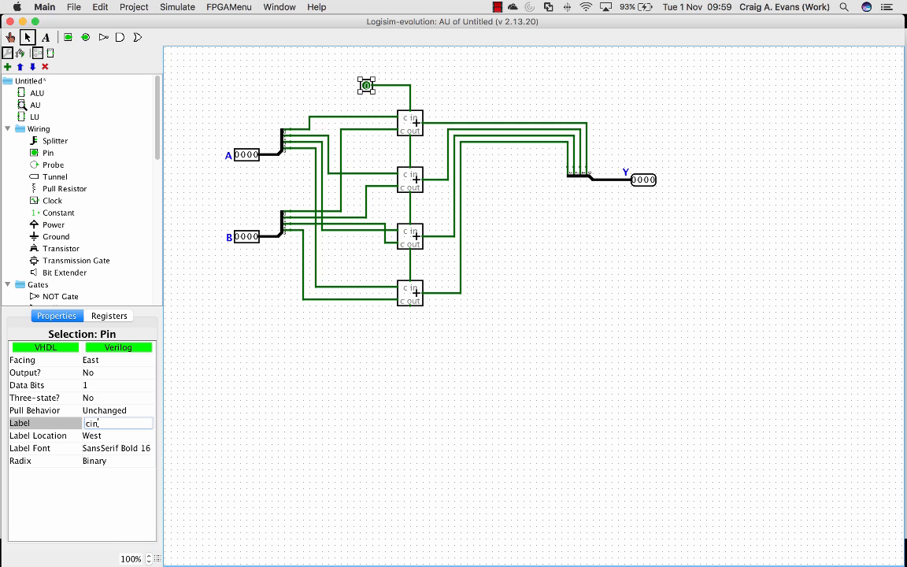
pyautogui.press('Return')
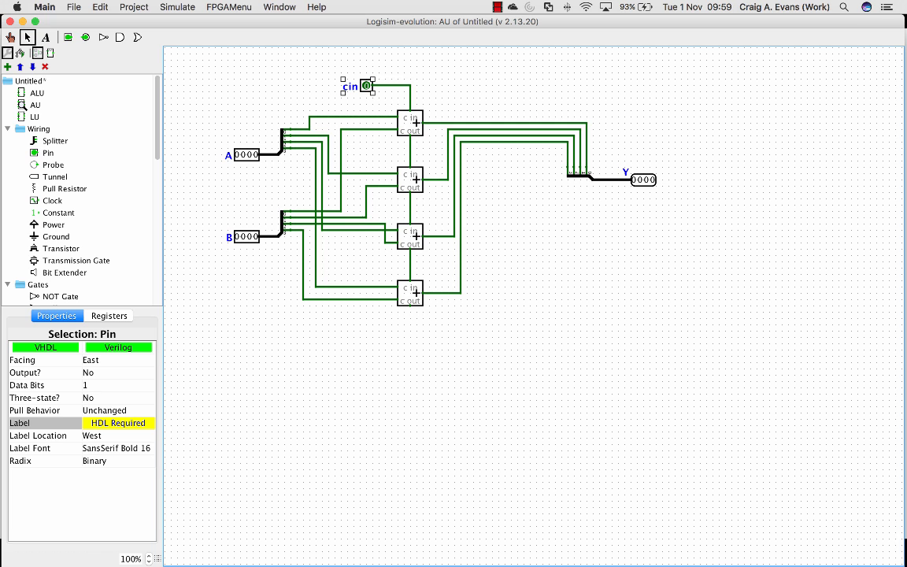
# Add a 1-bit output pin below the last adder, wire it to the carry-out, and label it cout
pyautogui.click(48, 153)
pyautogui.click(87, 373)
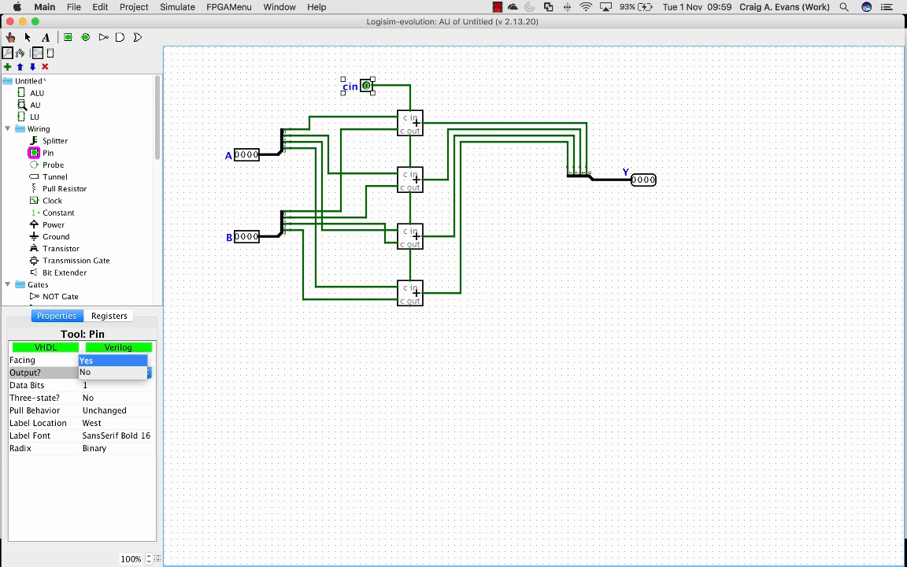
pyautogui.click(88, 360)
pyautogui.click(443, 331)
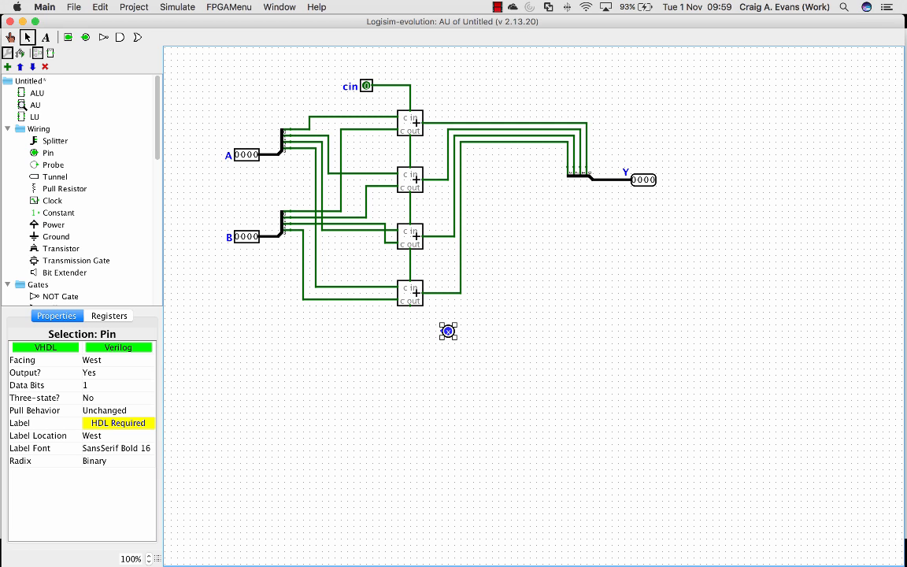
pyautogui.moveTo(410, 306)
pyautogui.mouseDown()
pyautogui.moveTo(410, 326)
pyautogui.moveTo(442, 331)
pyautogui.mouseUp()
pyautogui.click(119, 423)
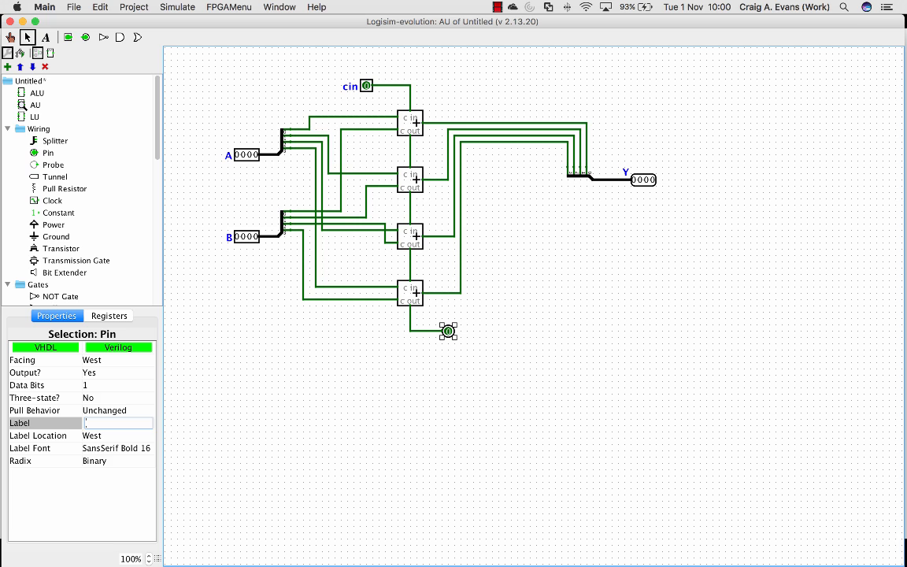
pyautogui.write('cout')
pyautogui.press('Return')
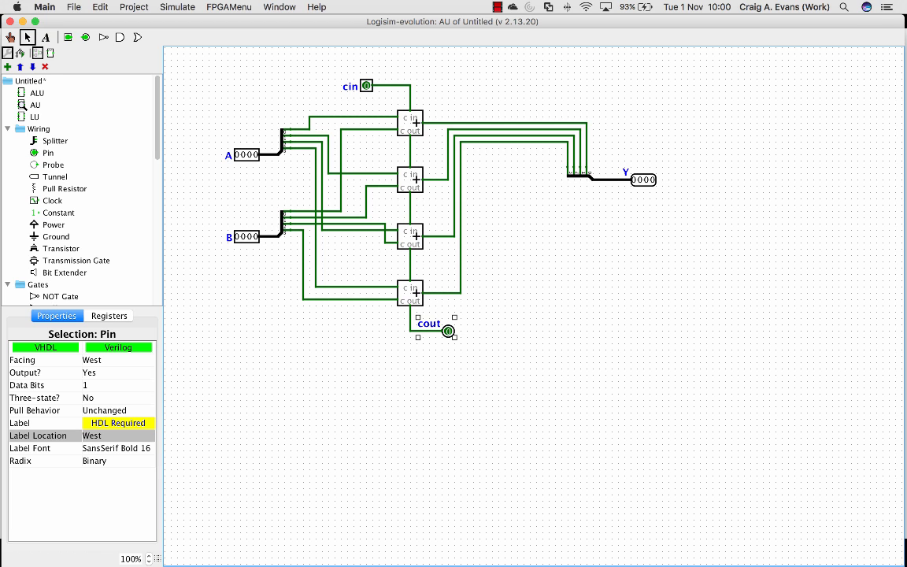
# Open the ALU circuit and delete the horizontal wires from the A and B multiplexers that run into the AU block
pyautogui.doubleClick(37, 93)
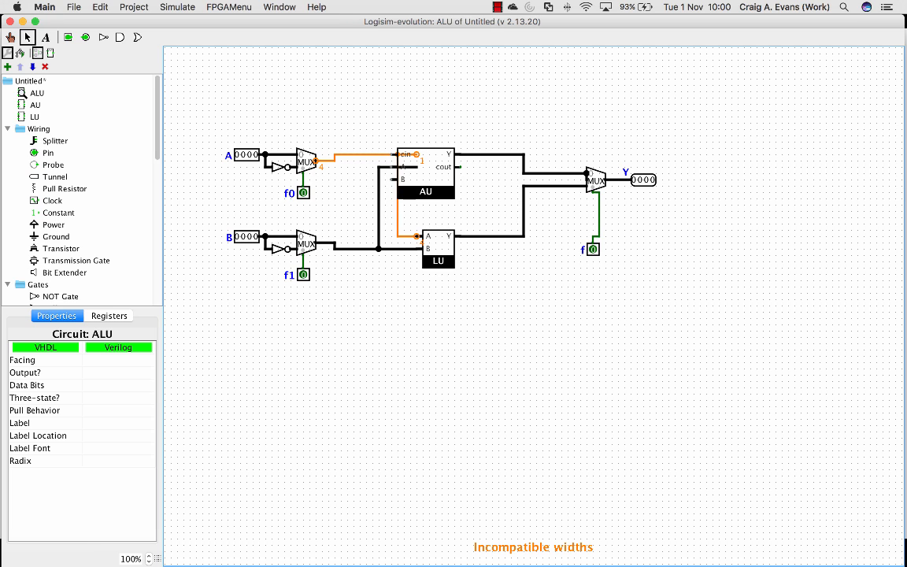
pyautogui.click(364, 154)
pyautogui.press('Delete')
pyautogui.click(386, 167)
pyautogui.press('Delete')
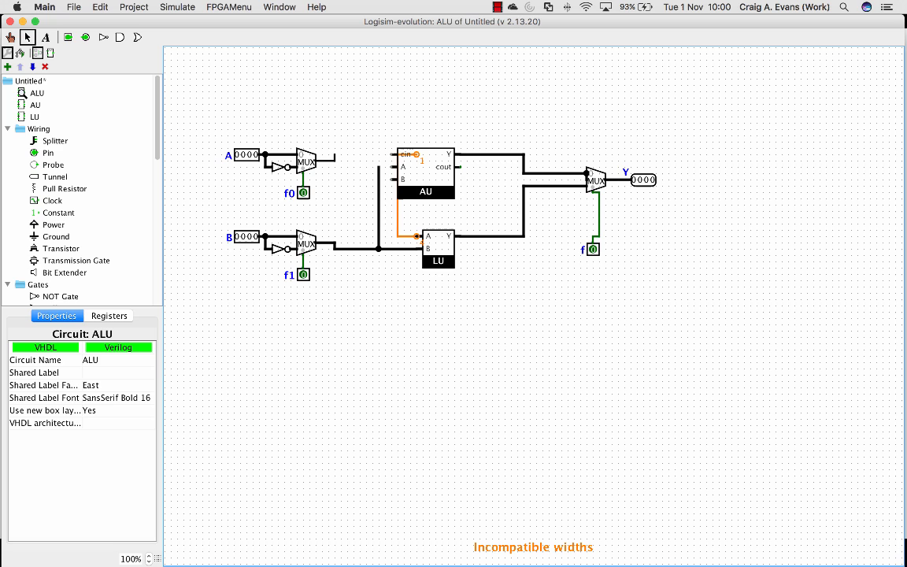
# Move the AU block upward and delete the vertical wire segments attached to its Y and cout outputs
pyautogui.moveTo(368, 137); pyautogui.dragTo(473, 208)
pyautogui.moveTo(427, 175); pyautogui.dragTo(427, 125)
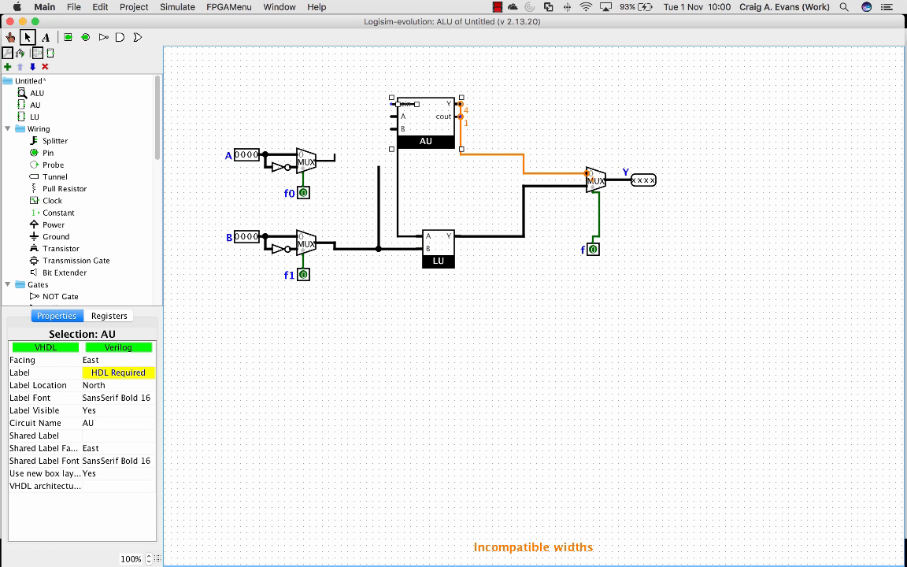
pyautogui.click(460, 137)
pyautogui.press('Delete')
pyautogui.click(460, 110)
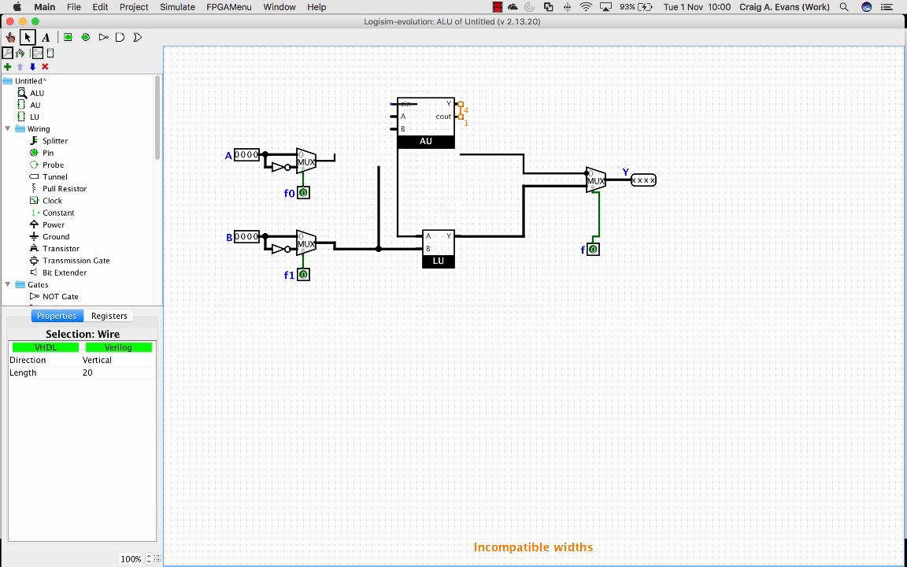
pyautogui.press('Delete')
# Move the AU block to the right, clear of the old wiring, and delete the leftover horizontal wire beneath it
pyautogui.moveTo(426, 118); pyautogui.dragTo(464, 118)
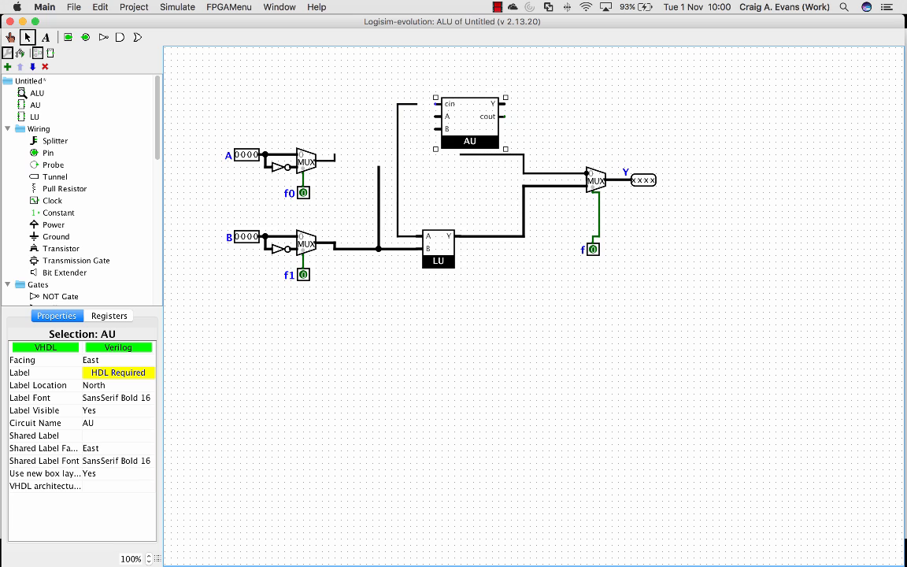
pyautogui.click(490, 155)
pyautogui.press('Delete')
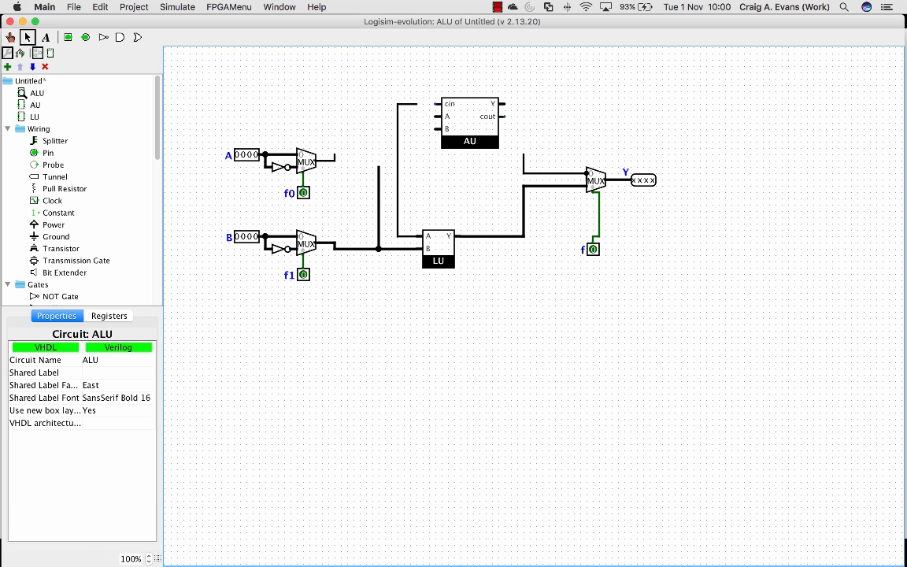
# Delete the vertical wire rising from the LU's A input and the short horizontal wire at its upper end
pyautogui.click(398, 121)
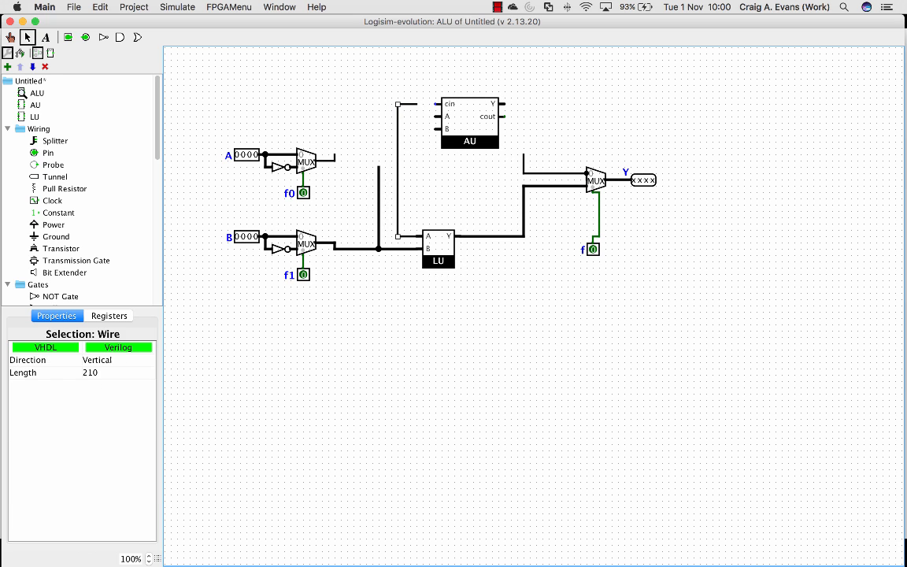
pyautogui.press('Delete')
pyautogui.click(408, 104)
pyautogui.press('Delete')
# Move the AU block back so Y meets the output multiplexer's wire, and connect the A and B multiplexer outputs to both blocks' A and B inputs
pyautogui.moveTo(471, 119)
pyautogui.mouseDown()
pyautogui.moveTo(445, 156)
pyautogui.moveTo(505, 141)
pyautogui.moveTo(523, 154)
pyautogui.mouseUp()
pyautogui.moveTo(379, 167)
pyautogui.mouseDown()
pyautogui.moveTo(379, 155)
pyautogui.moveTo(410, 155)
pyautogui.mouseUp()
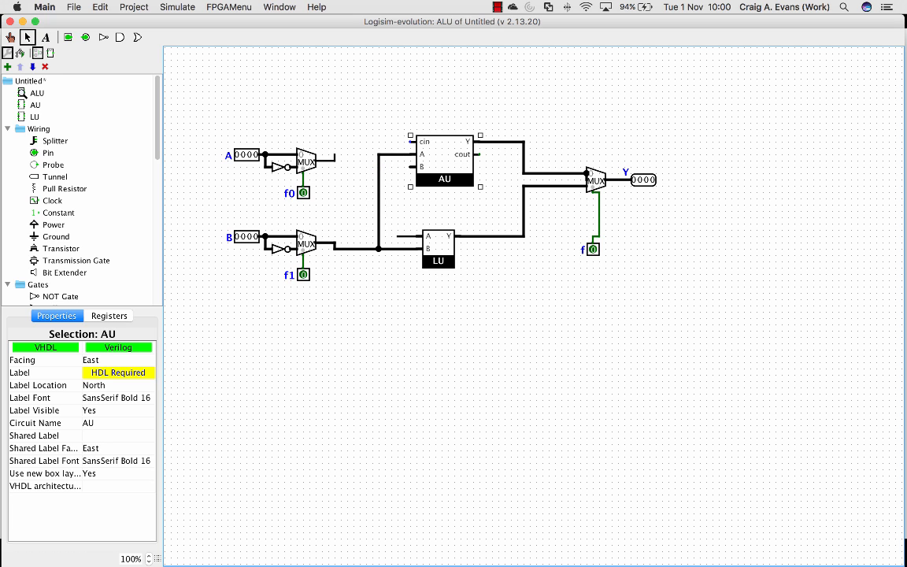
pyautogui.moveTo(334, 155); pyautogui.dragTo(379, 155)
pyautogui.click(378, 218)
pyautogui.press('BackSpace')
pyautogui.moveTo(397, 236)
pyautogui.mouseDown()
pyautogui.moveTo(397, 154)
pyautogui.moveTo(372, 167)
pyautogui.moveTo(379, 248)
pyautogui.mouseUp()
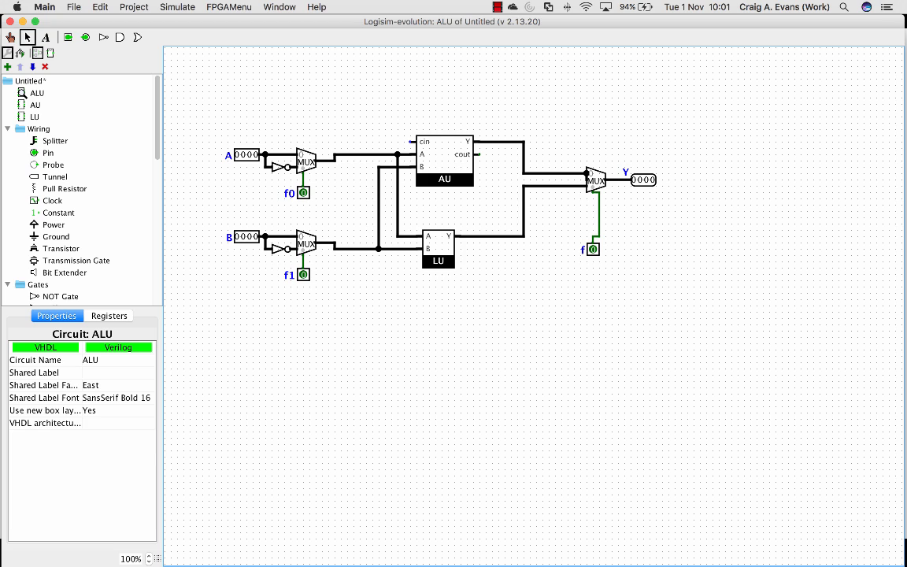
# Add a 1-bit input pin above the A multiplexer's output wire, wire it to the AU's cin, and label it f2
pyautogui.click(48, 153)
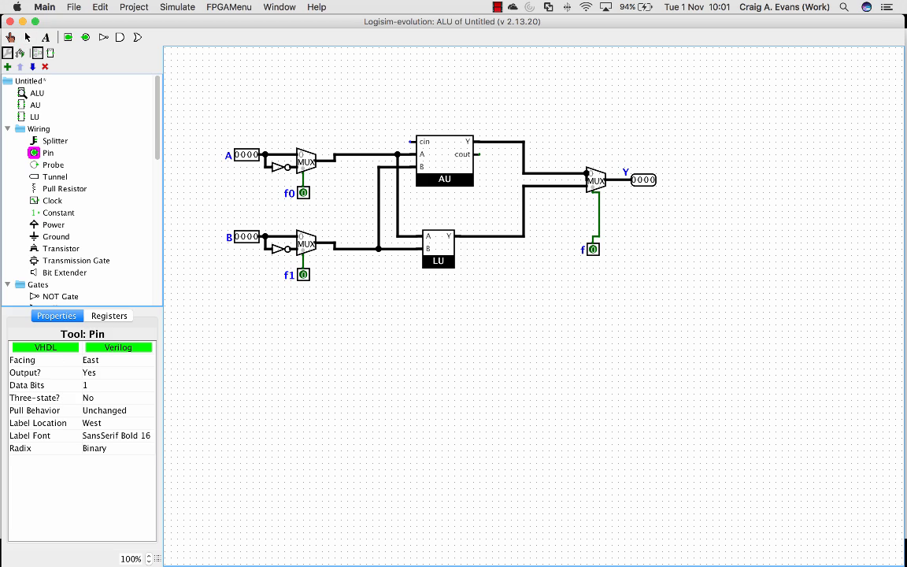
pyautogui.click(91, 373)
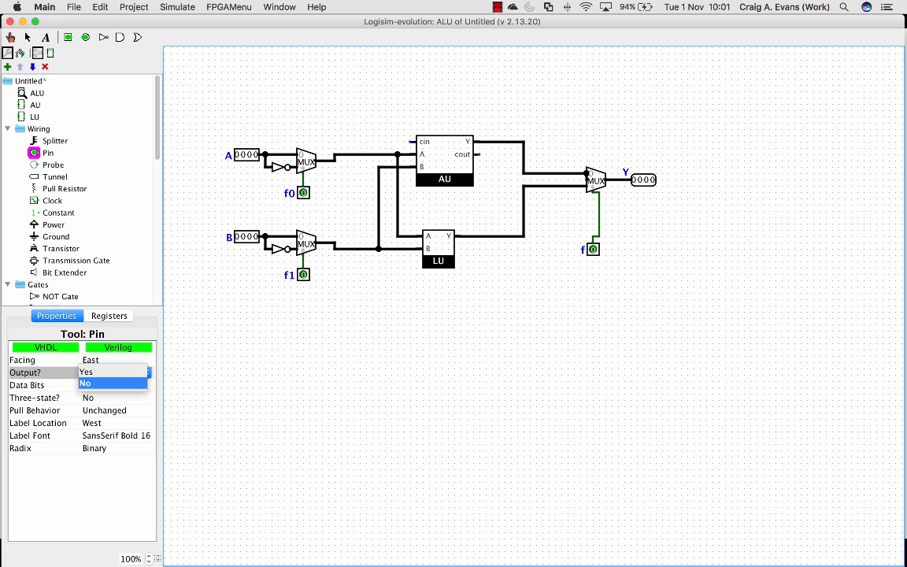
pyautogui.click(88, 384)
pyautogui.click(367, 129)
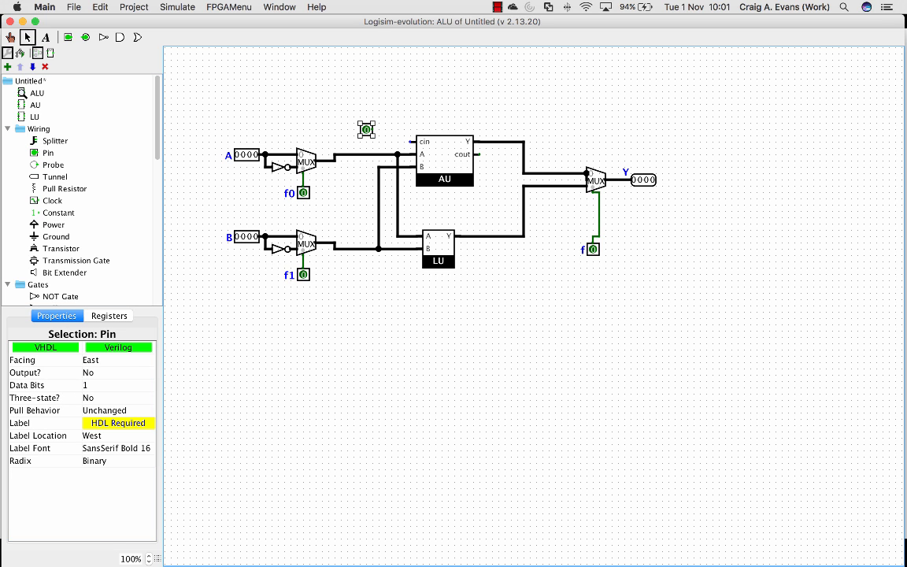
pyautogui.moveTo(374, 129); pyautogui.dragTo(411, 142)
pyautogui.click(109, 423)
pyautogui.write('f2')
pyautogui.press('Return')
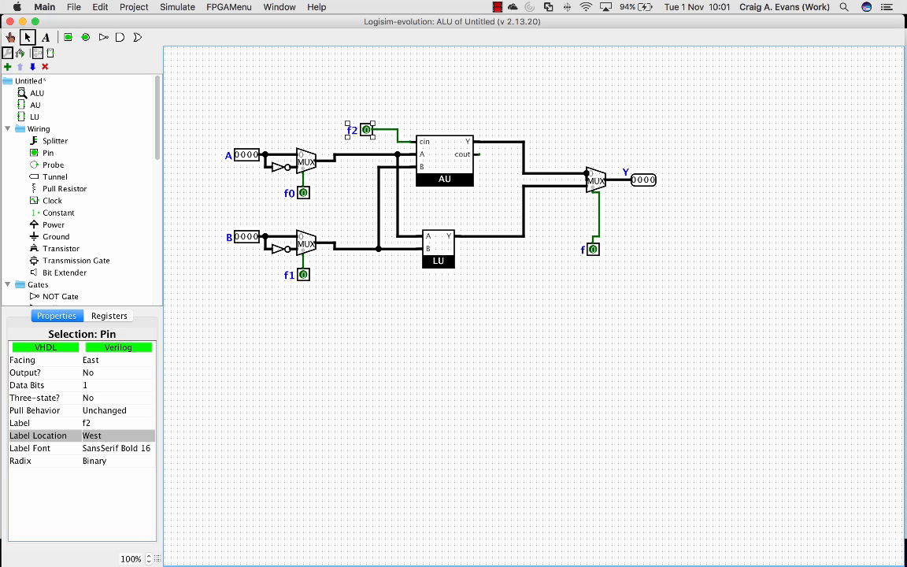
pyautogui.click(331, 339)
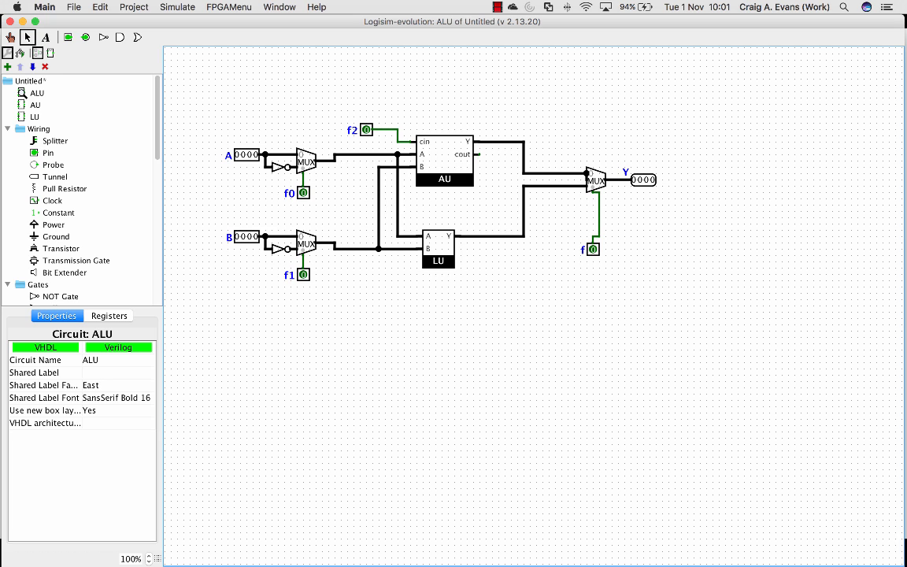
# Add a west-facing 1-bit output pin beside the AU block, wire it to cout, and label it C
pyautogui.click(48, 153)
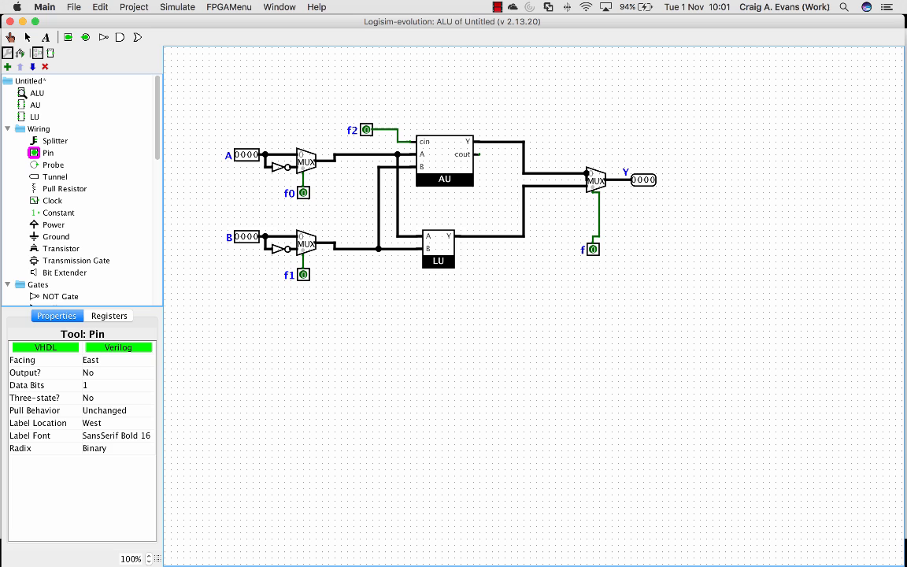
pyautogui.click(88, 373)
pyautogui.click(88, 360)
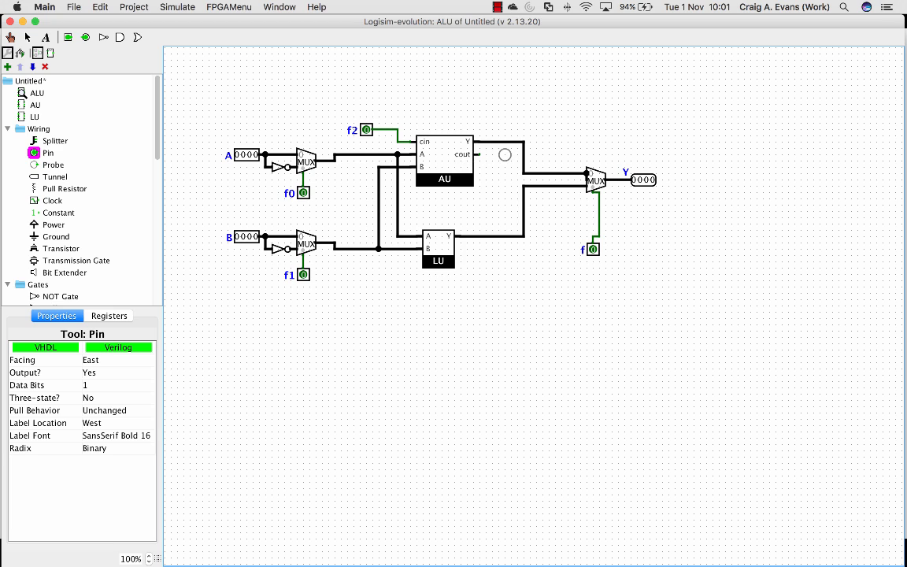
pyautogui.press('Left')
pyautogui.click(517, 154)
pyautogui.moveTo(511, 154); pyautogui.dragTo(549, 154)
pyautogui.press('super+z')
pyautogui.click(119, 424)
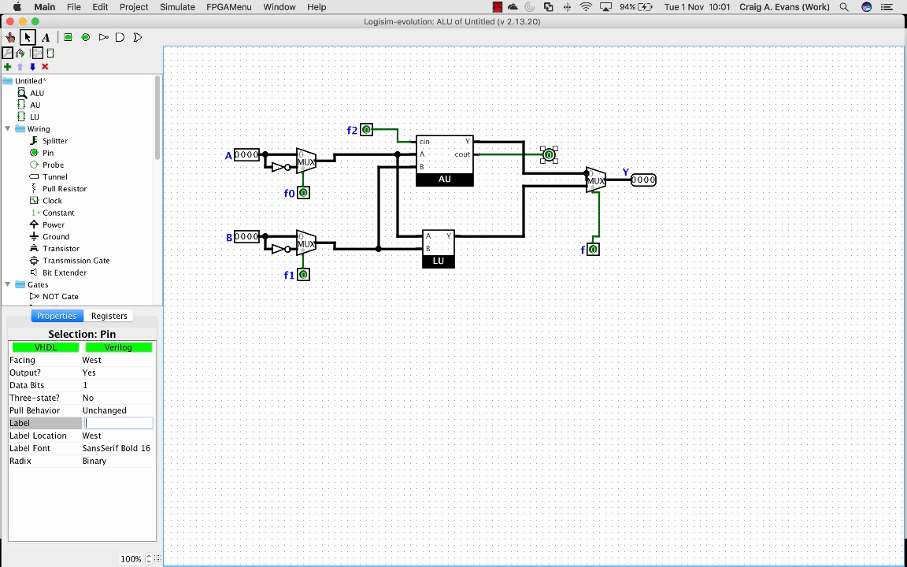
pyautogui.write('C')
pyautogui.press('Return')
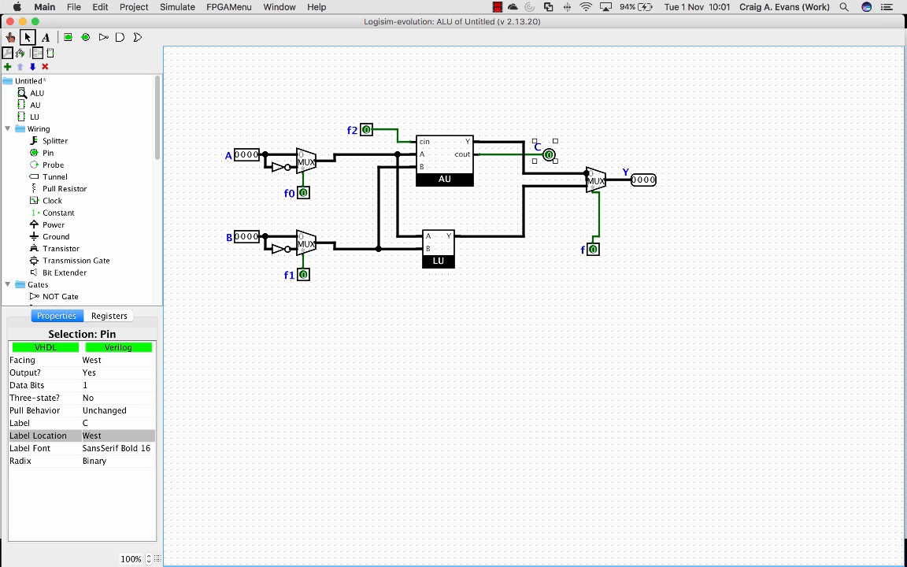
pyautogui.press('Escape')
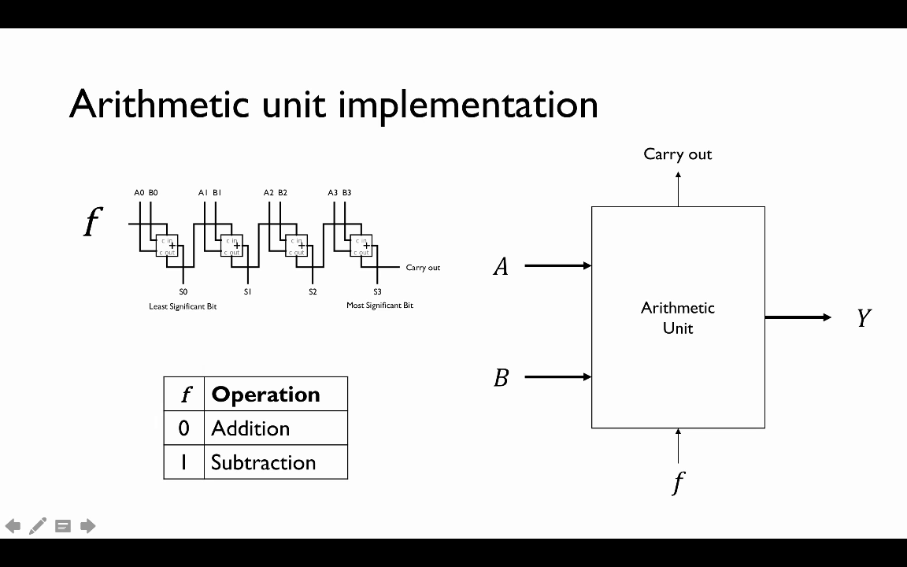
pyautogui.press('Right')
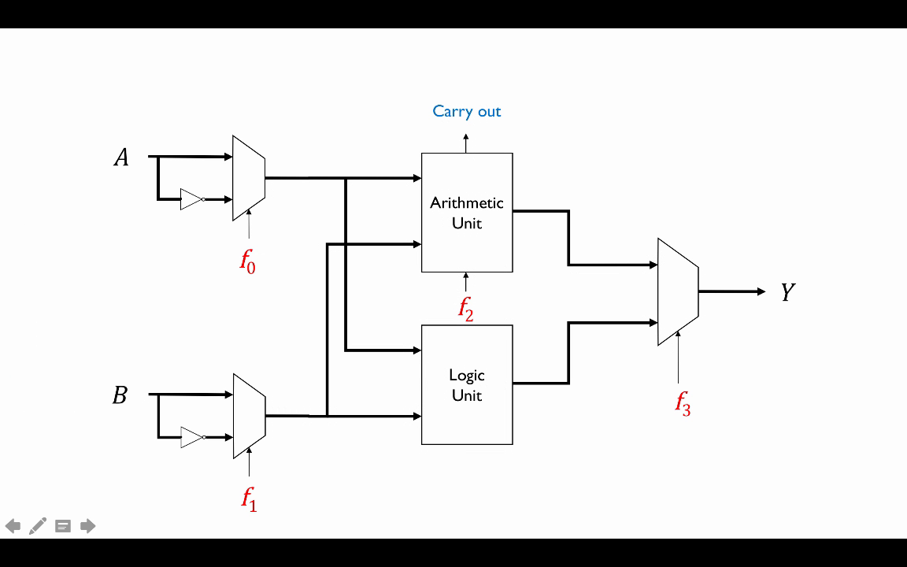
pyautogui.press('Right')
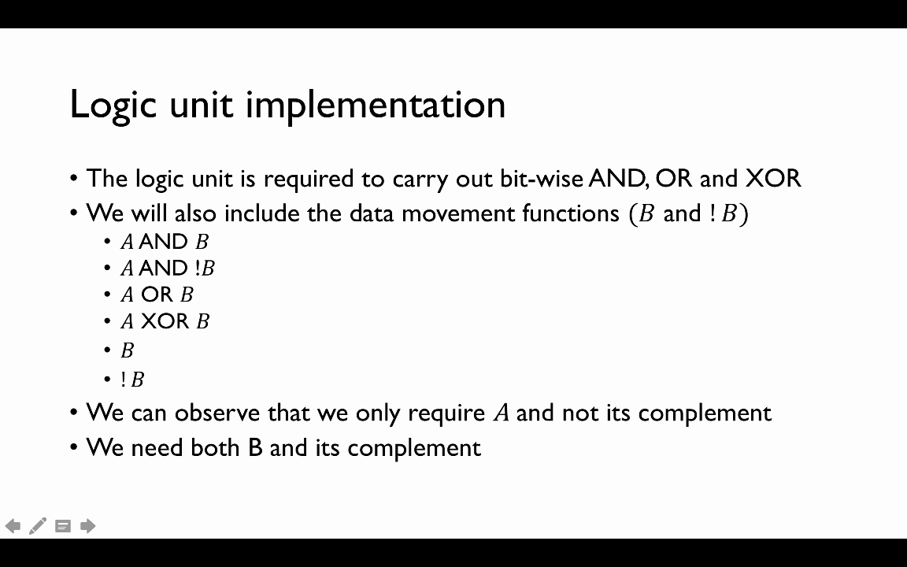
pyautogui.press('Right')
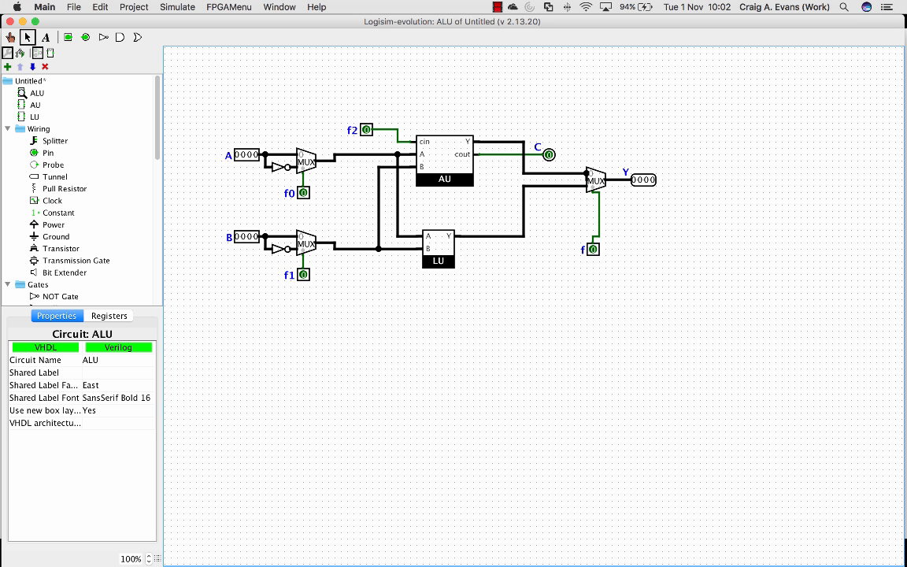
# Delete the horizontal and vertical wires linking the A multiplexer's output to the LU's A input
pyautogui.click(405, 236)
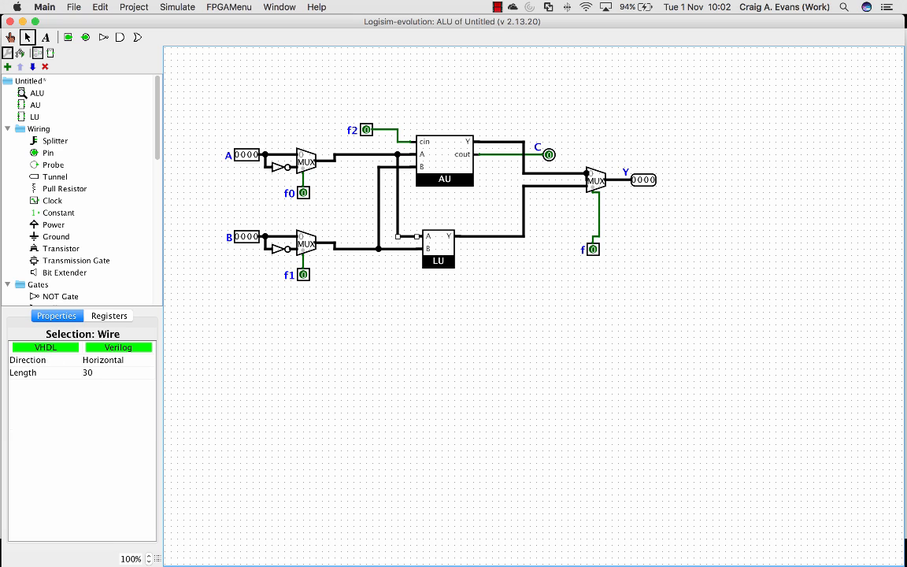
pyautogui.press('Delete')
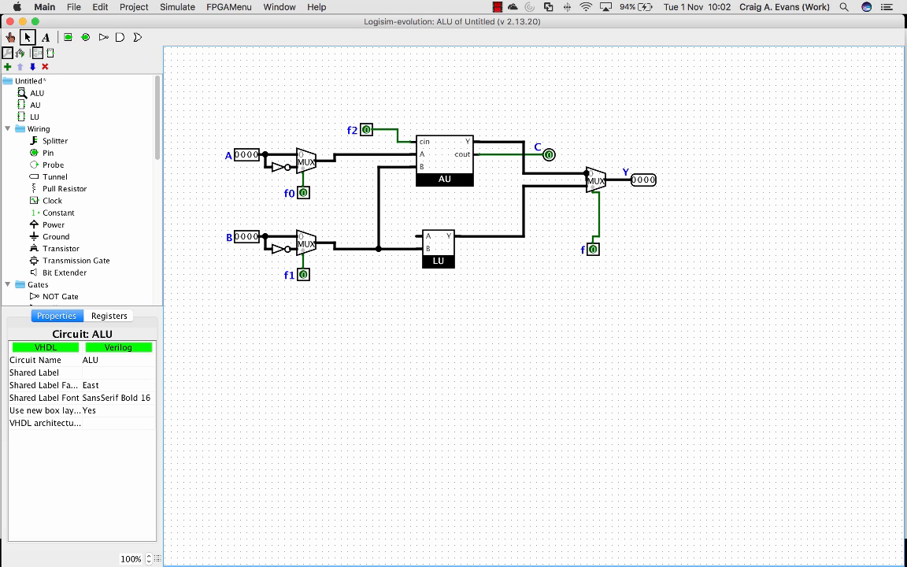
pyautogui.moveTo(358, 135); pyautogui.dragTo(358, 216)
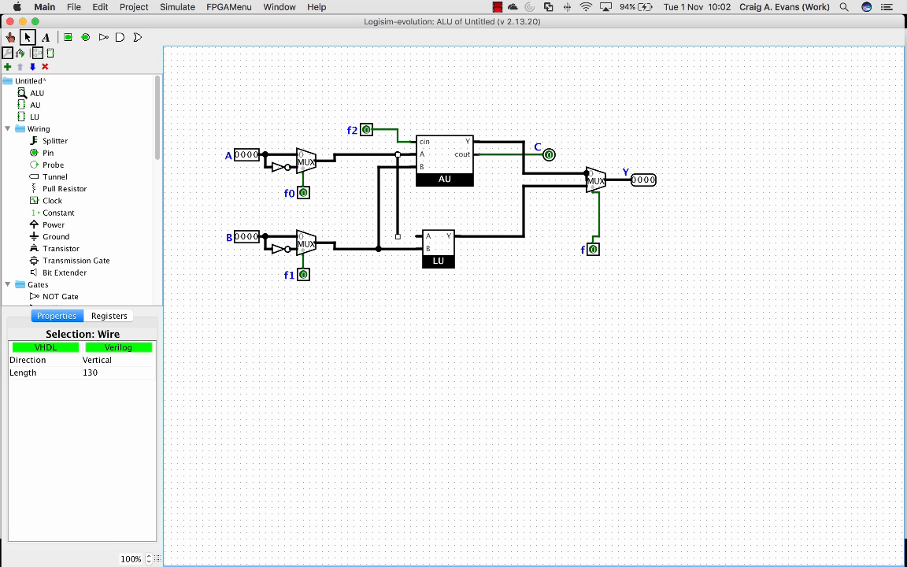
pyautogui.press('Delete')
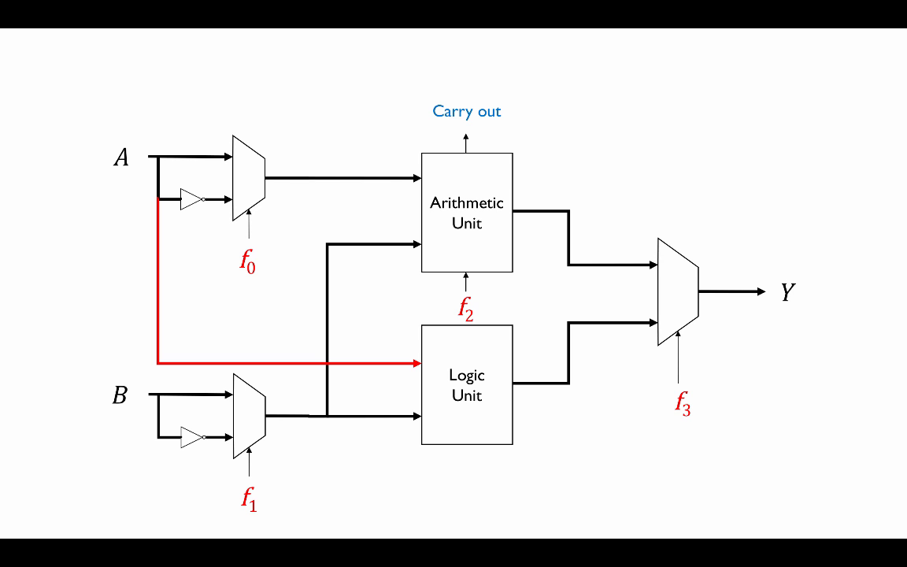
pyautogui.press('Right')
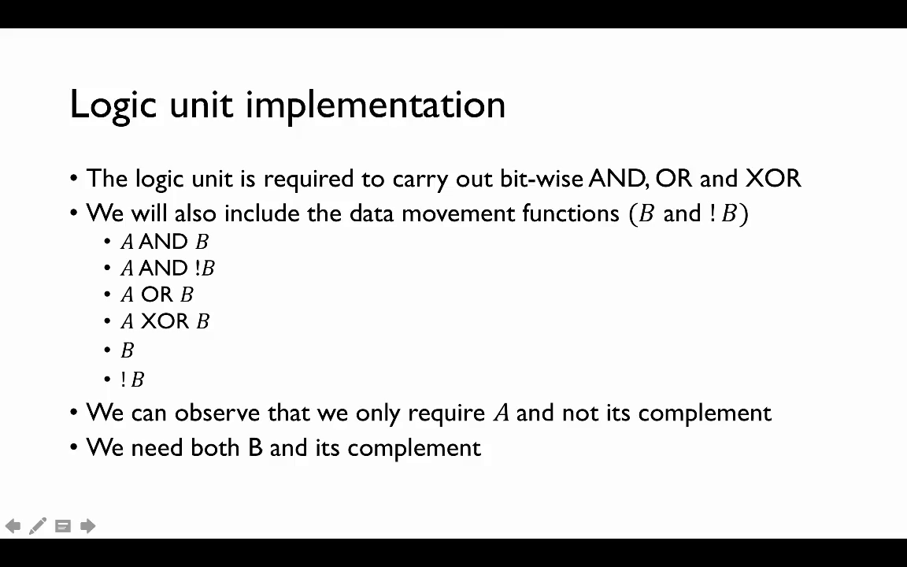
# Switch back to Logisim-evolution and wire the uninverted A input directly to the LU's A input, branching before the NOT gate
pyautogui.press('super+Tab')
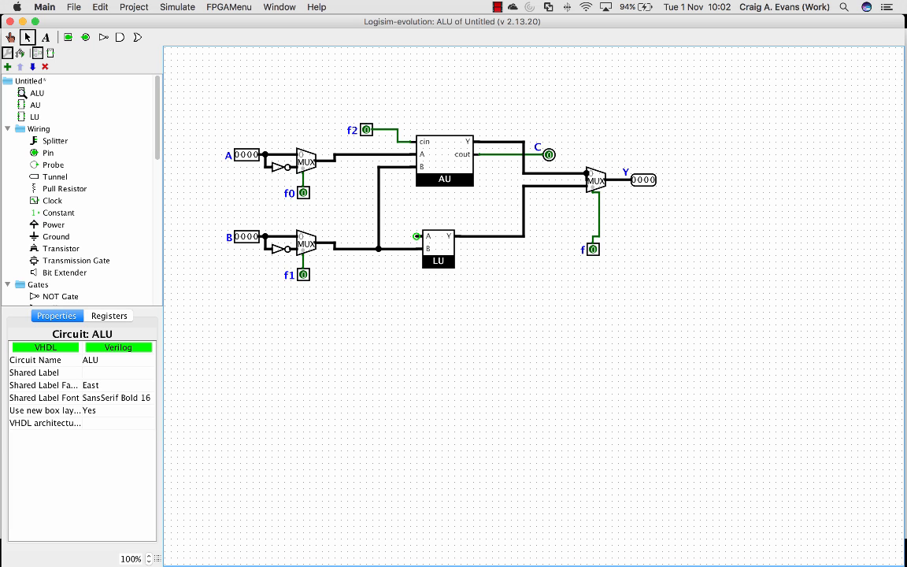
pyautogui.moveTo(423, 236)
pyautogui.mouseDown()
pyautogui.moveTo(363, 216)
pyautogui.moveTo(360, 154)
pyautogui.mouseUp()
pyautogui.click(360, 192)
pyautogui.press('Delete')
pyautogui.moveTo(265, 167)
pyautogui.mouseDown()
pyautogui.moveTo(266, 211)
pyautogui.moveTo(321, 211)
pyautogui.moveTo(360, 236)
pyautogui.mouseUp()
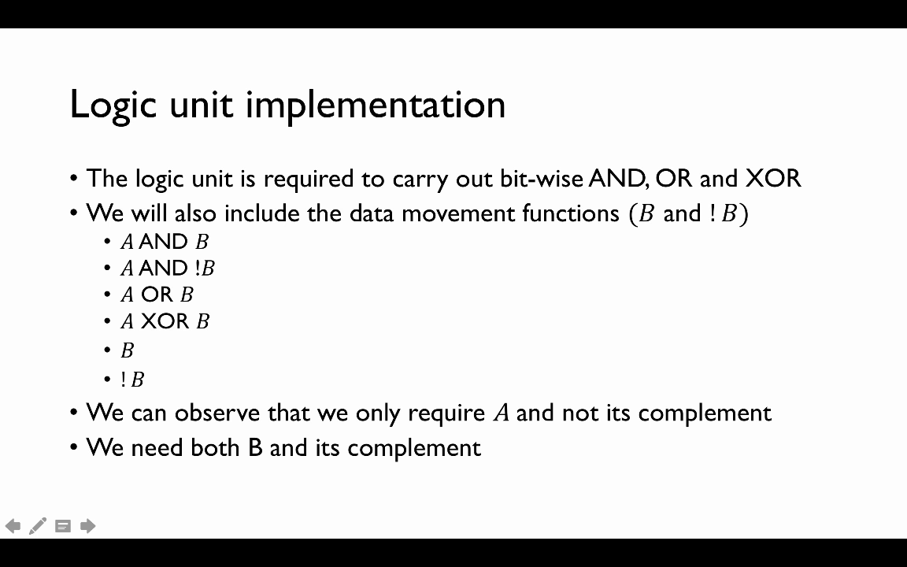
pyautogui.press('Right')
pyautogui.press('Right')
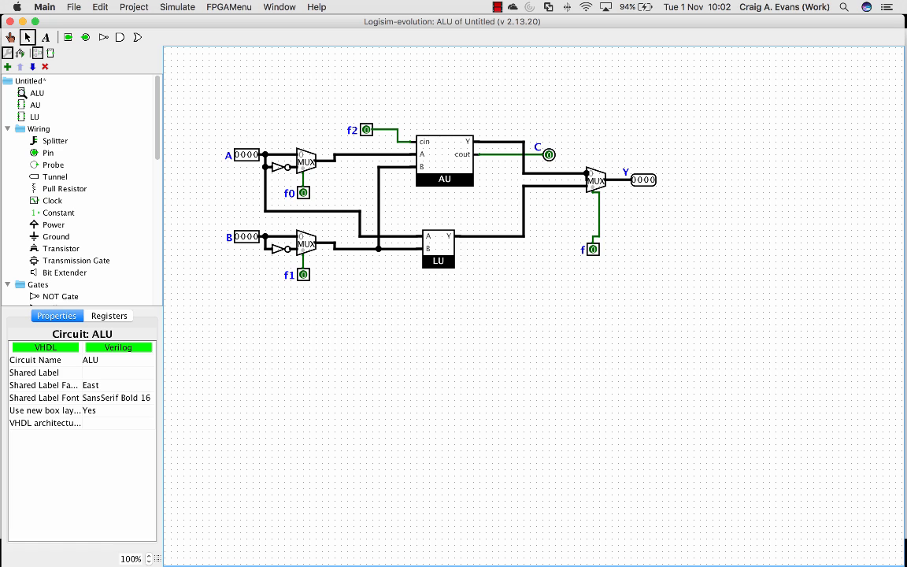
# Open the LU circuit, place a 4-bit multiplexer with 2 select bits before the Y pin, and wire its output to Y
pyautogui.doubleClick(34, 118)
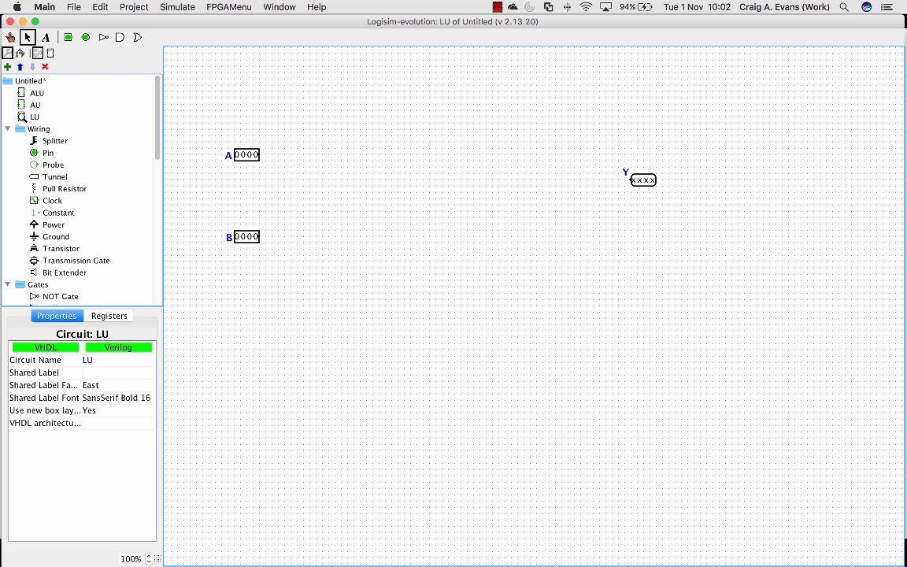
pyautogui.scroll(-8, 79, 189)
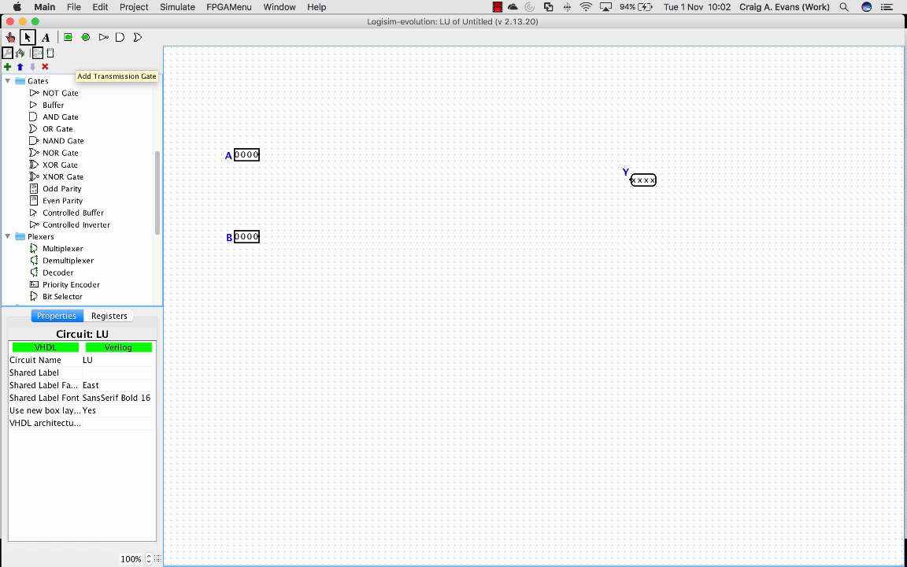
pyautogui.click(63, 249)
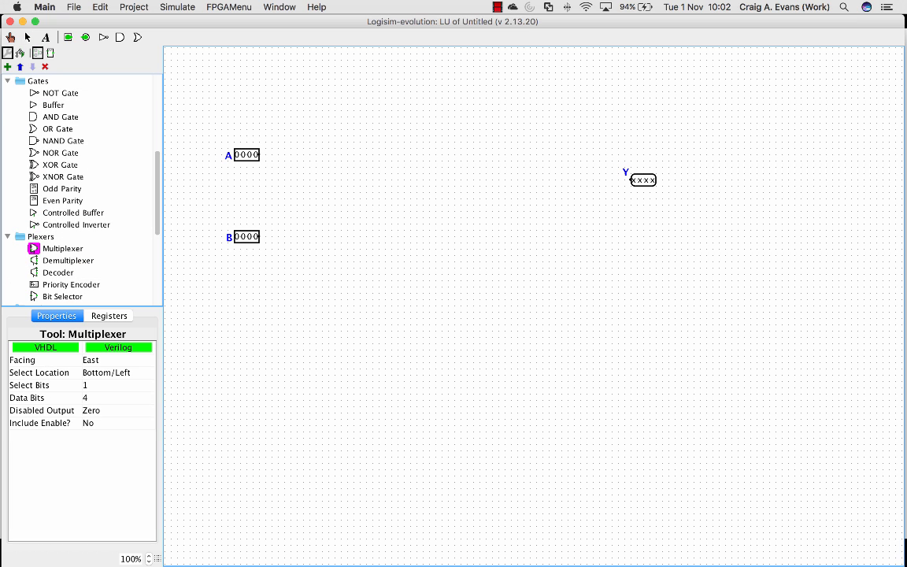
pyautogui.click(91, 385)
pyautogui.click(87, 395)
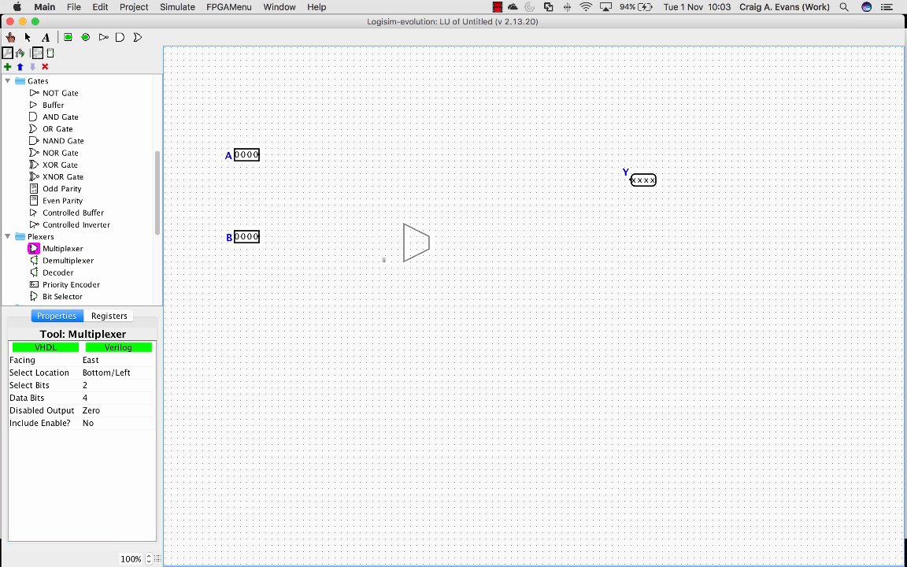
pyautogui.click(606, 180)
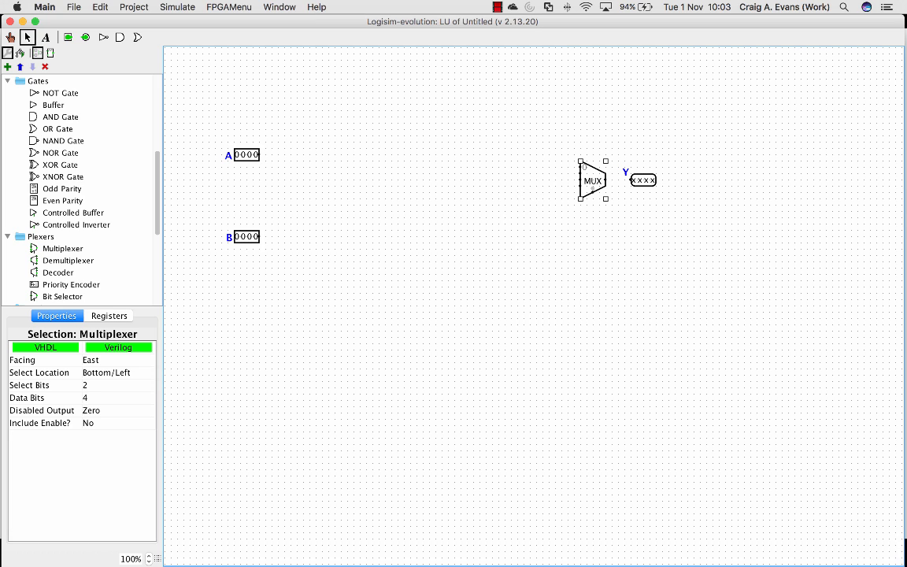
pyautogui.moveTo(606, 181); pyautogui.dragTo(631, 180)
# Add a south-facing splitter with fan out 2 and bit width 2 below the multiplexer, connected to its select input
pyautogui.scroll(-3, 63, 260)
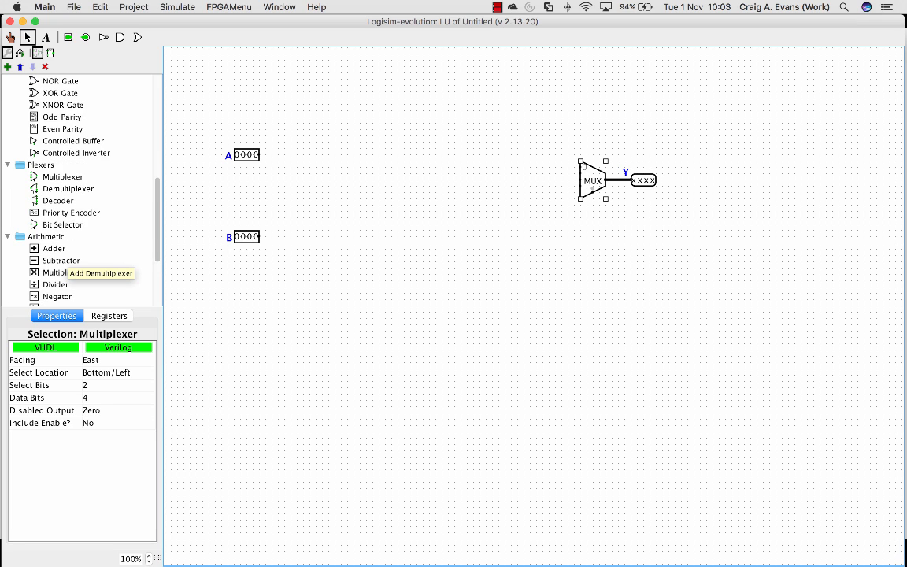
pyautogui.scroll(7, 59, 264)
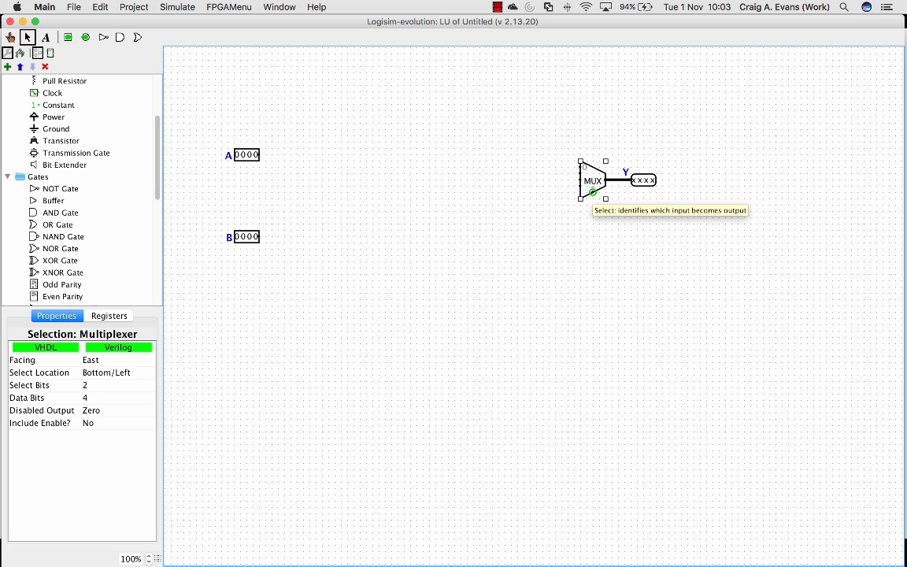
pyautogui.scroll(3, 57, 189)
pyautogui.click(55, 106)
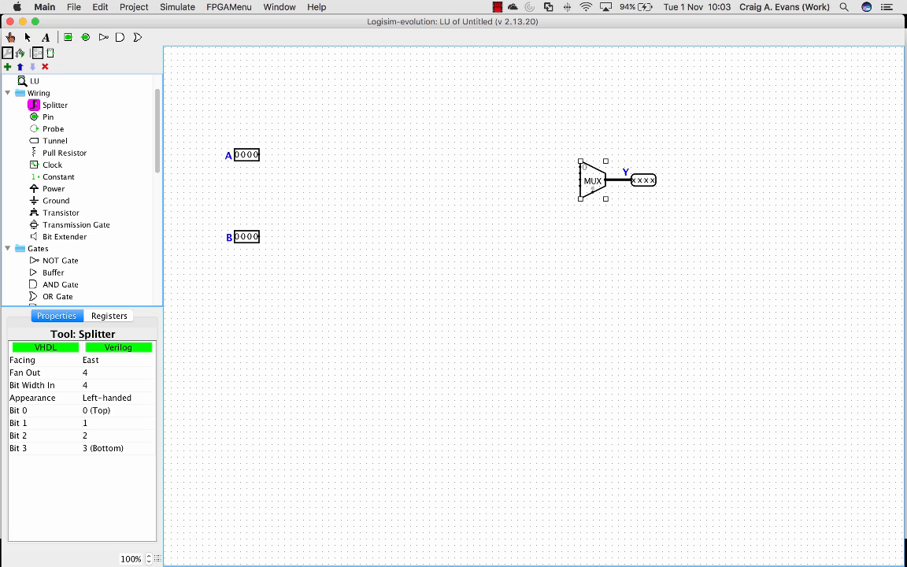
pyautogui.click(108, 373)
pyautogui.scroll(3, 109, 396)
pyautogui.click(108, 396)
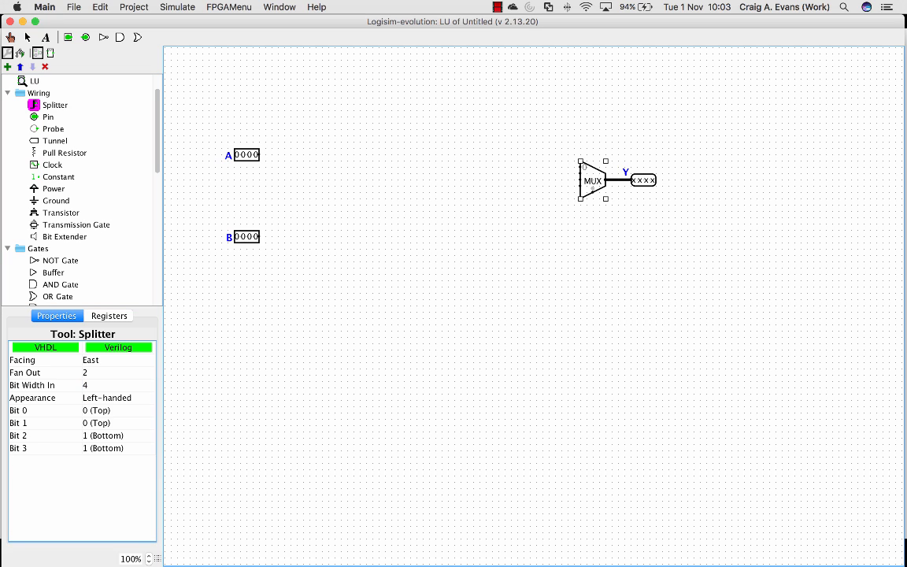
pyautogui.click(108, 385)
pyautogui.scroll(3, 108, 425)
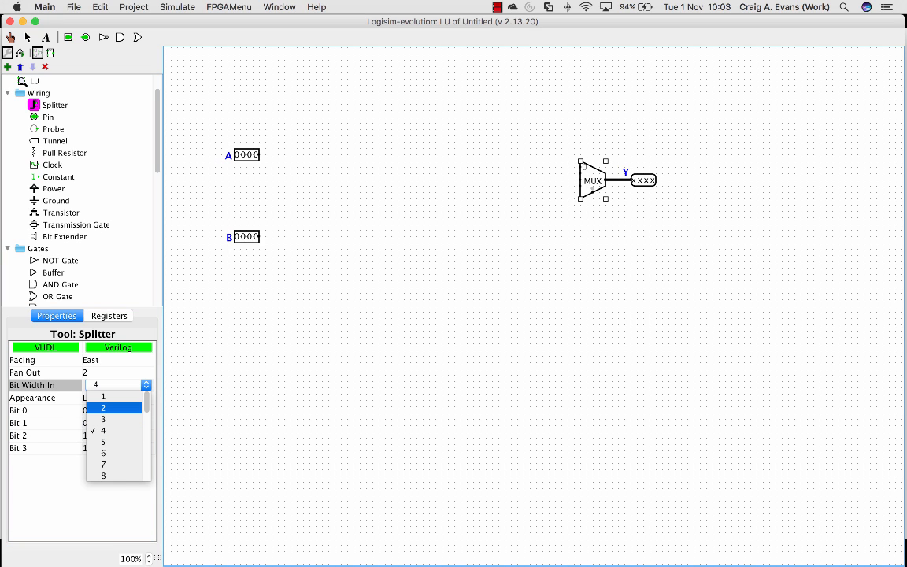
pyautogui.click(109, 407)
pyautogui.press('Up')
pyautogui.press('Down')
pyautogui.click(603, 206)
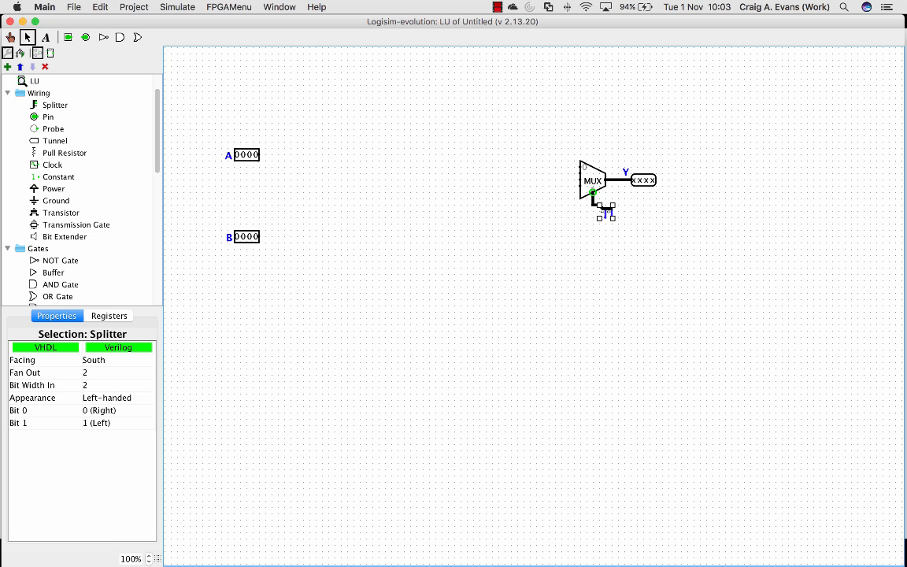
pyautogui.click(614, 255)
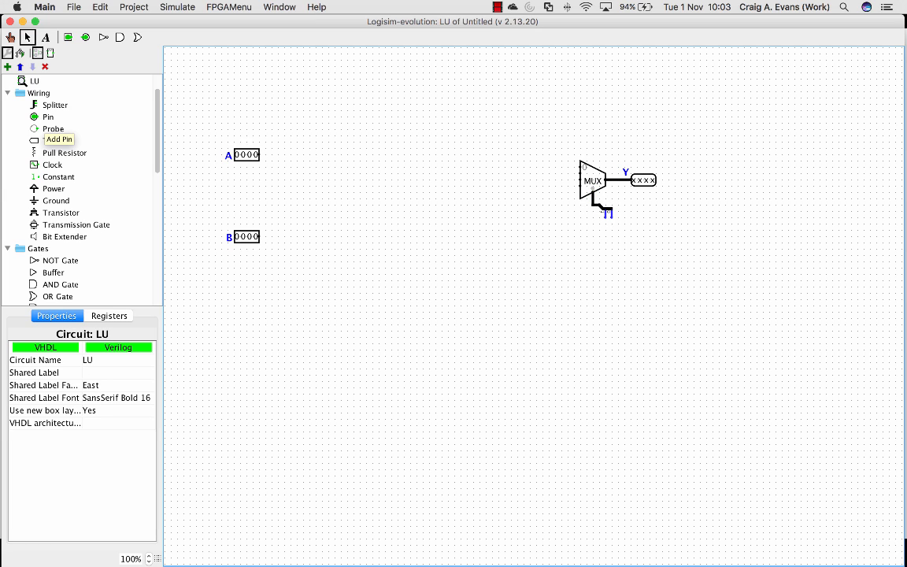
# Add a north-facing 1-bit input pin labelled f0 below the splitter in the LU circuit
pyautogui.click(37, 118)
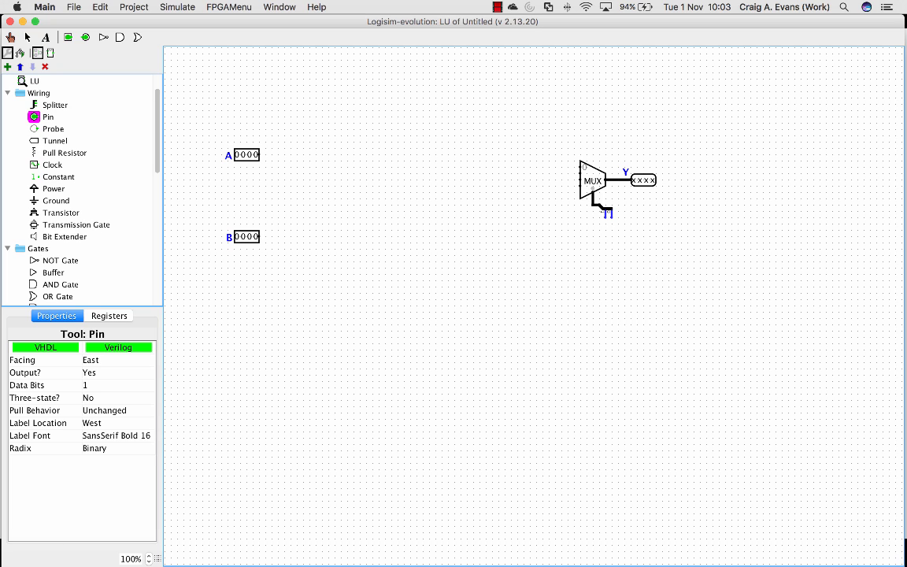
pyautogui.click(102, 372)
pyautogui.click(94, 383)
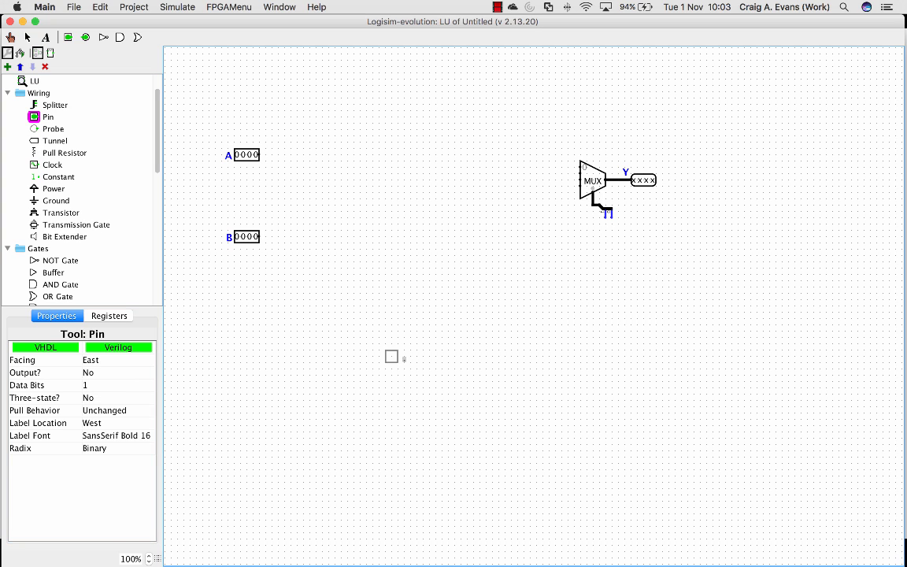
pyautogui.press('Up')
pyautogui.click(630, 274)
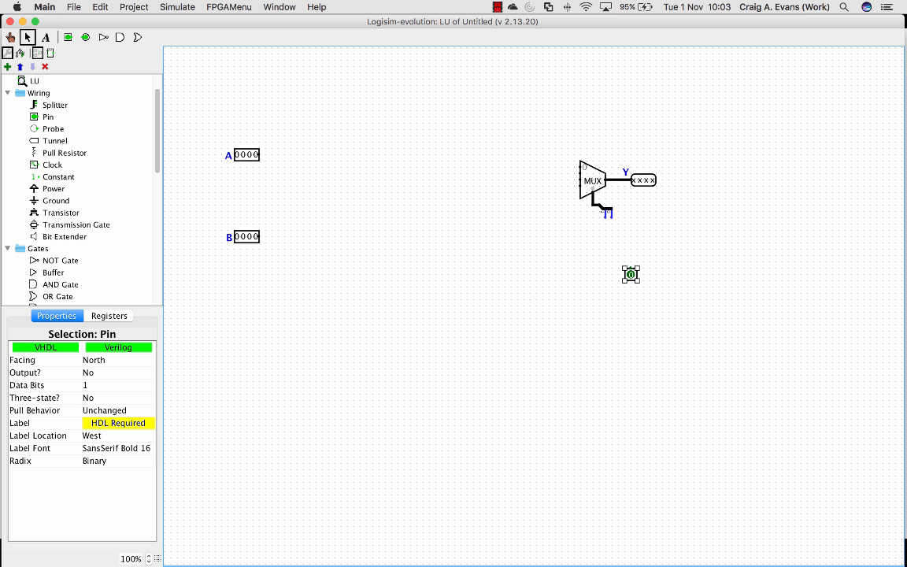
pyautogui.click(119, 423)
pyautogui.write('f0')
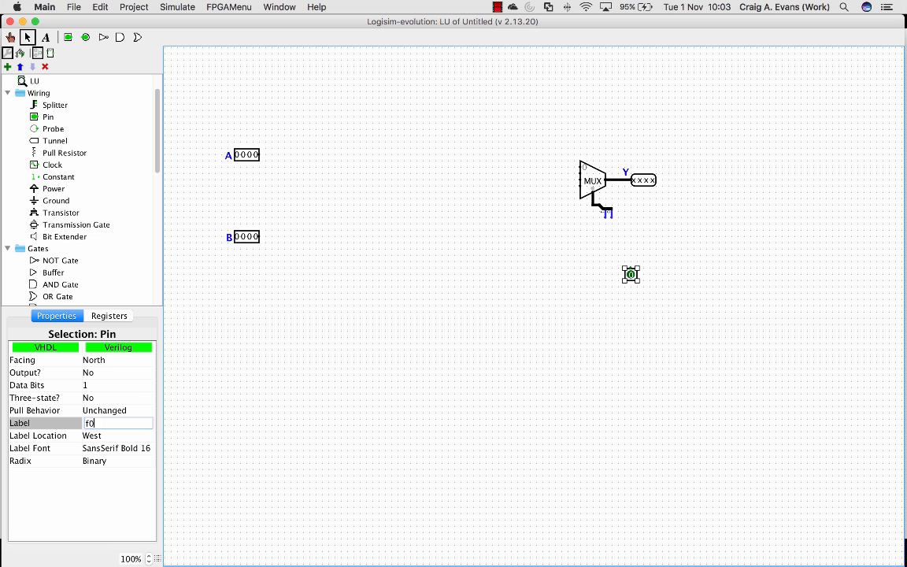
pyautogui.press('Return')
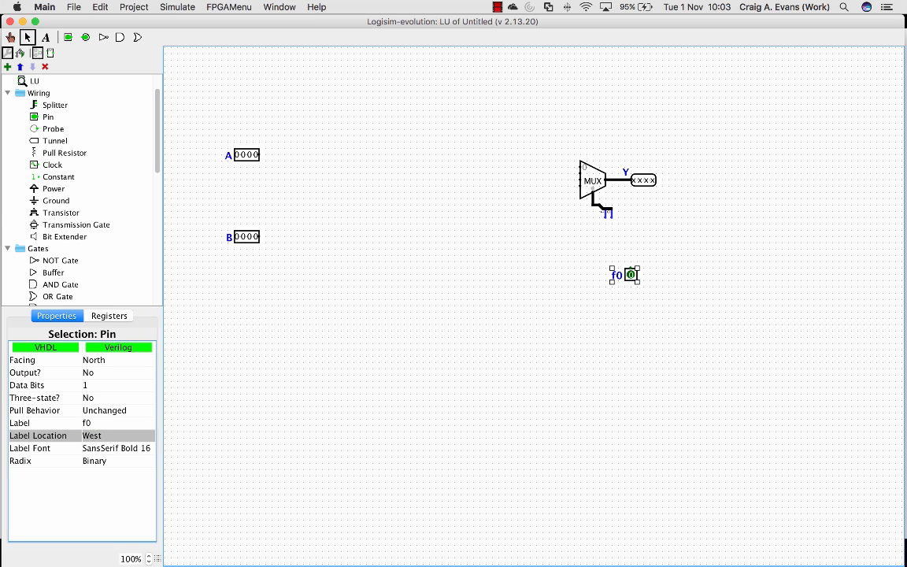
# Add a second north-facing 1-bit input pin labelled f2 beside the f0 pin
pyautogui.click(48, 116)
pyautogui.click(593, 274)
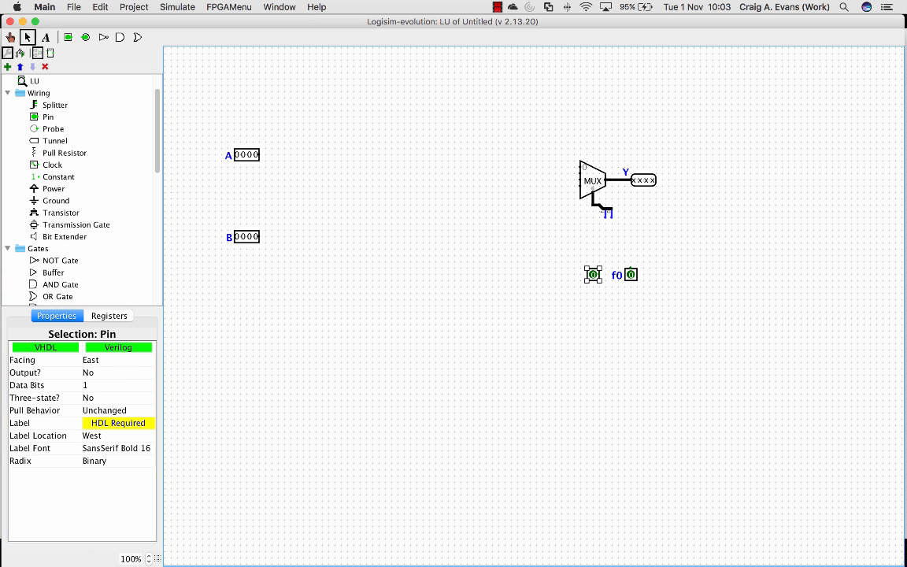
pyautogui.press('Up')
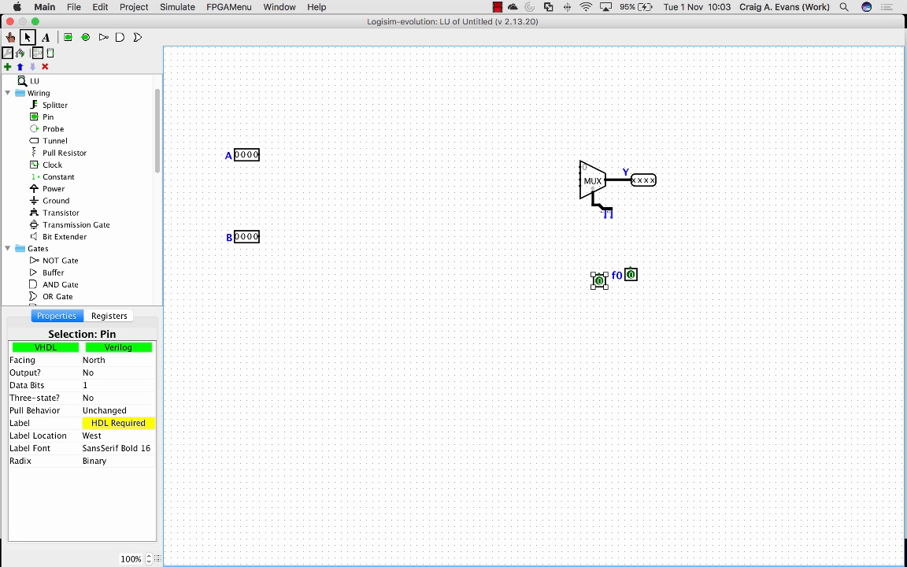
pyautogui.click(118, 423)
pyautogui.write('f2')
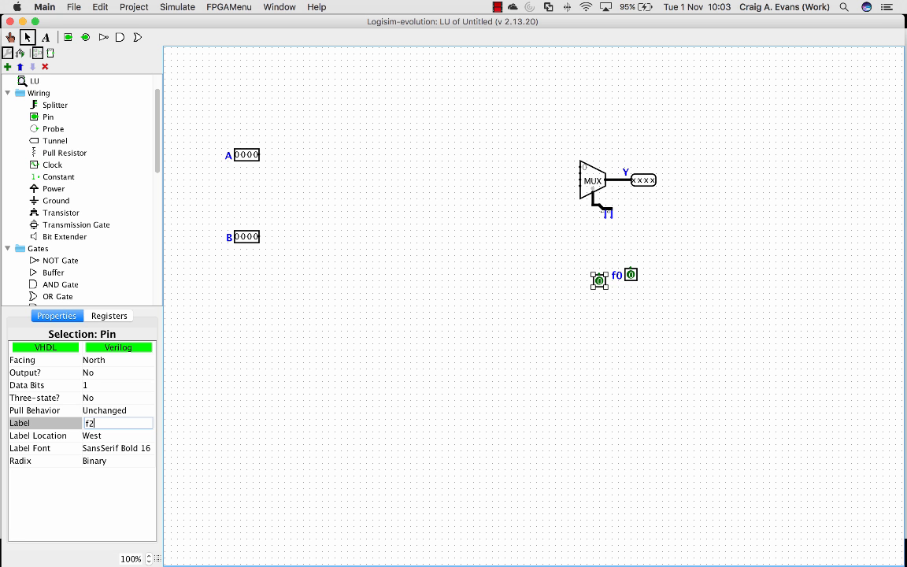
pyautogui.press('Return')
# Wire the f2 and f0 pins to the splitter's two outputs and move f0 level with f2
pyautogui.moveTo(600, 275)
pyautogui.mouseDown()
pyautogui.moveTo(599, 218)
pyautogui.moveTo(608, 214)
pyautogui.mouseUp()
pyautogui.moveTo(630, 269); pyautogui.dragTo(612, 217)
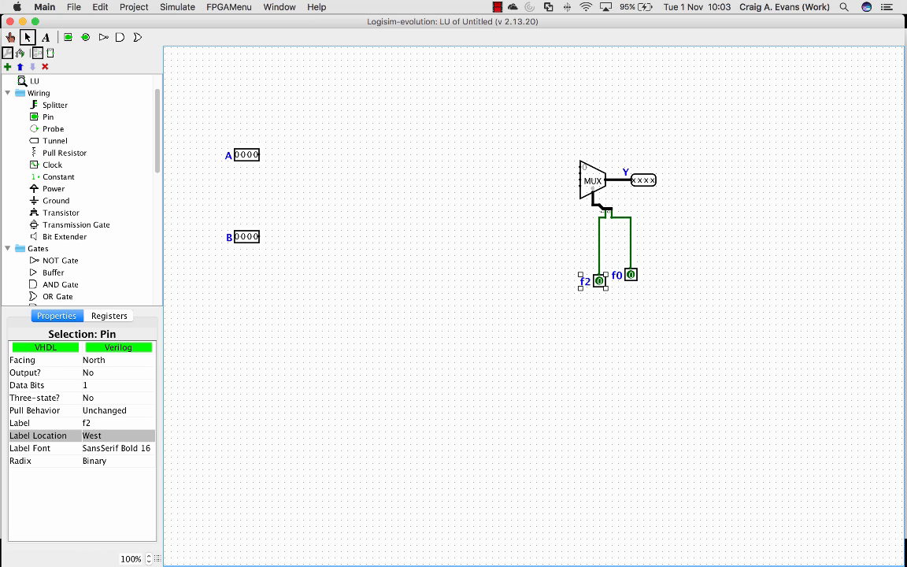
pyautogui.click(654, 236)
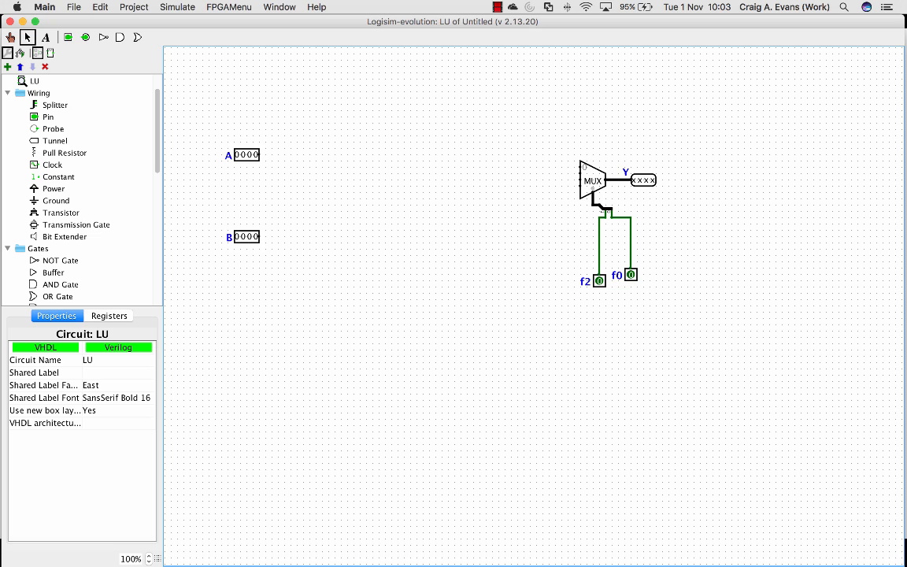
pyautogui.moveTo(631, 275); pyautogui.dragTo(631, 281)
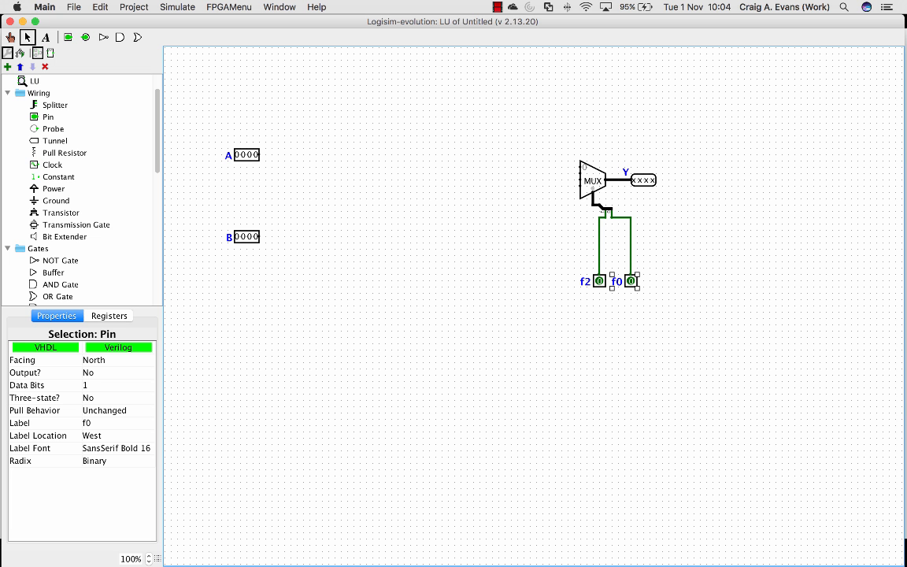
# Place a narrow 4-bit, two-input AND gate between the A pin and the multiplexer
pyautogui.scroll(-5, 78, 189)
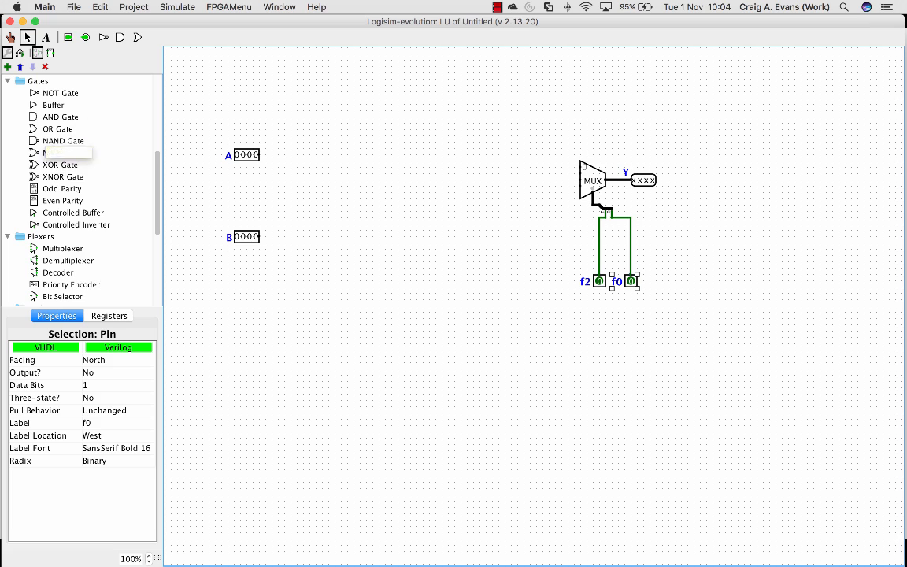
pyautogui.click(59, 117)
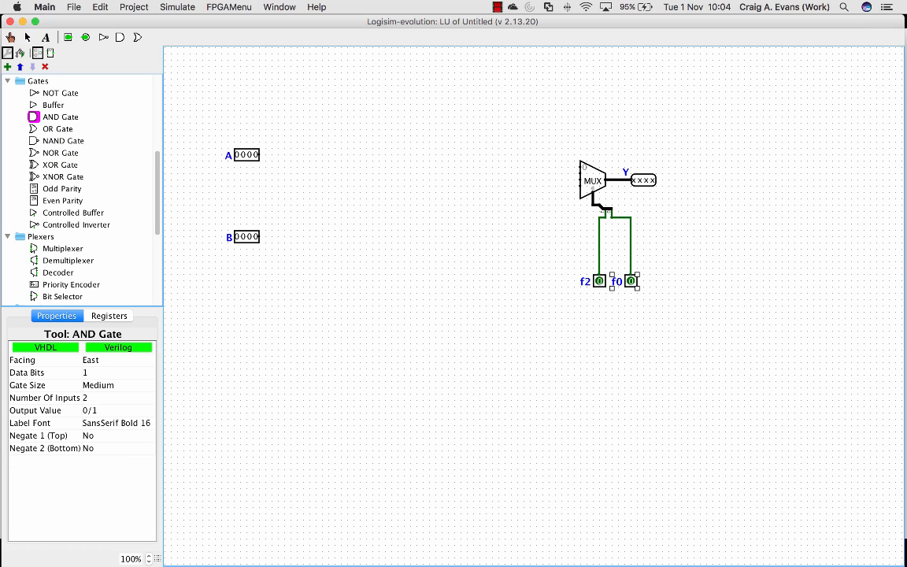
pyautogui.click(109, 372)
pyautogui.click(107, 417)
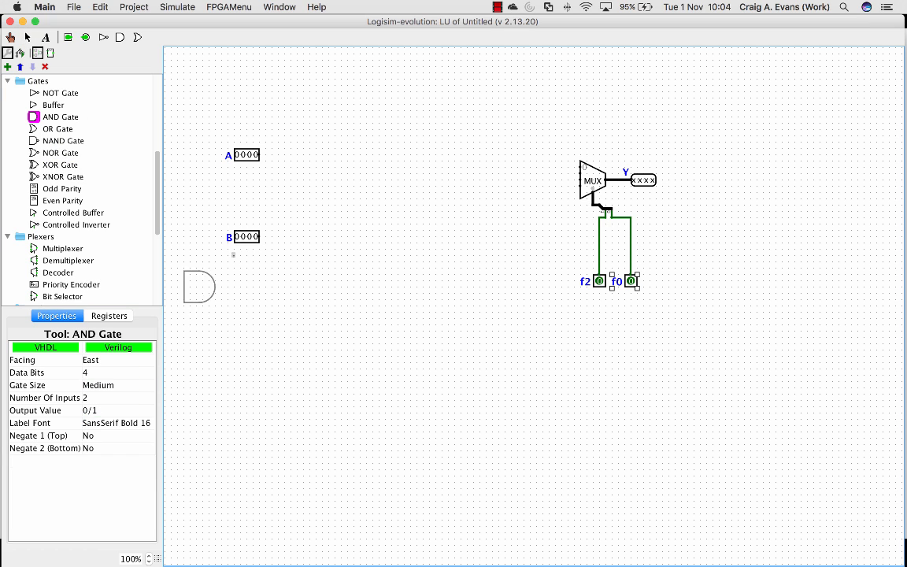
pyautogui.click(111, 385)
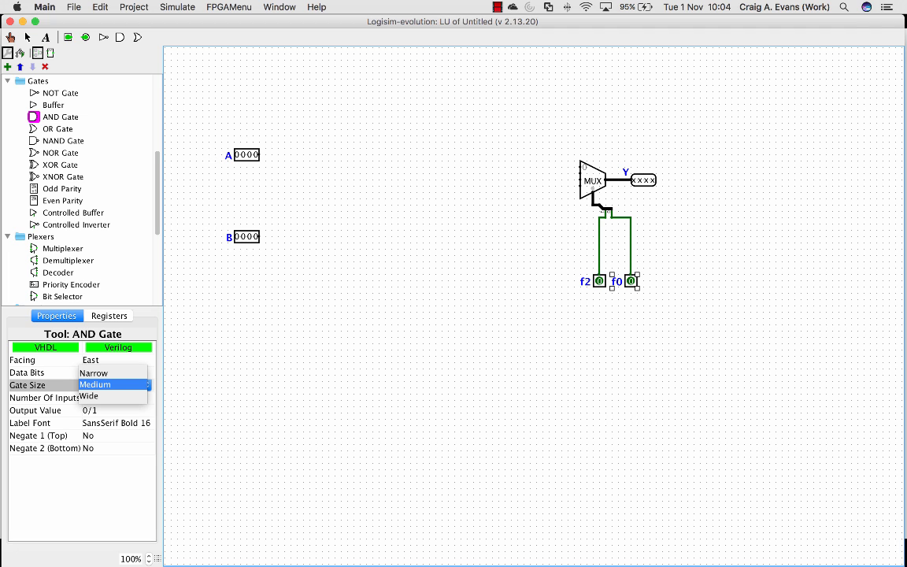
pyautogui.click(94, 373)
pyautogui.click(442, 155)
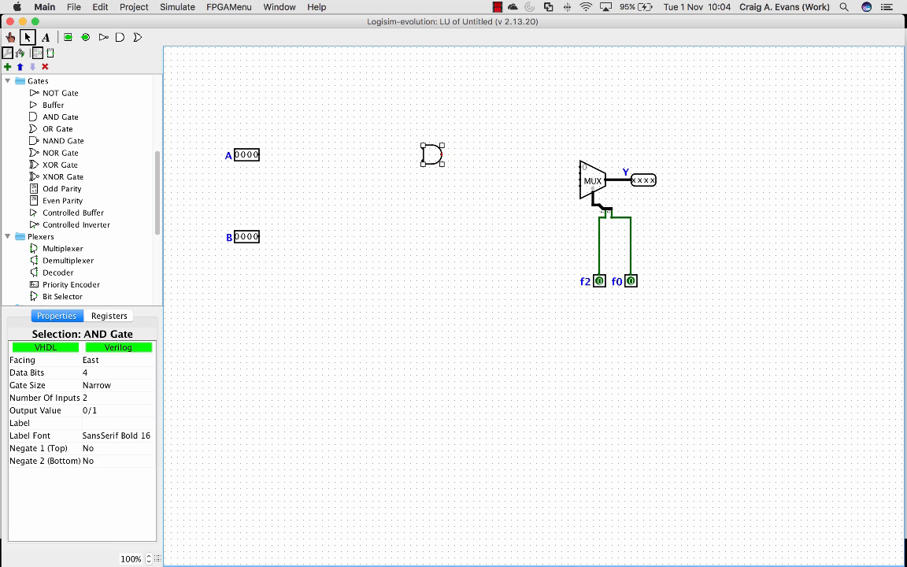
# Place a narrow 4-bit, two-input OR gate directly below the AND gate
pyautogui.click(34, 129)
pyautogui.click(116, 372)
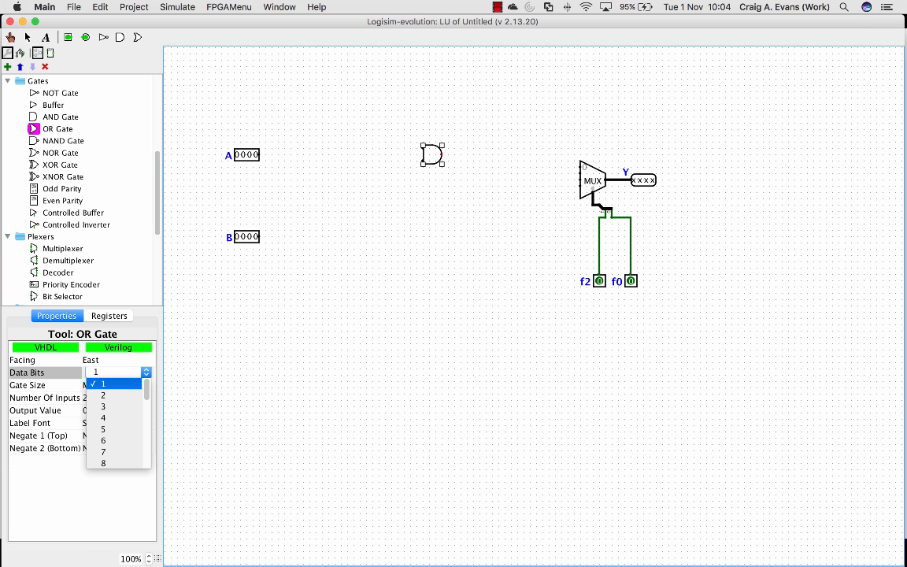
pyautogui.click(103, 418)
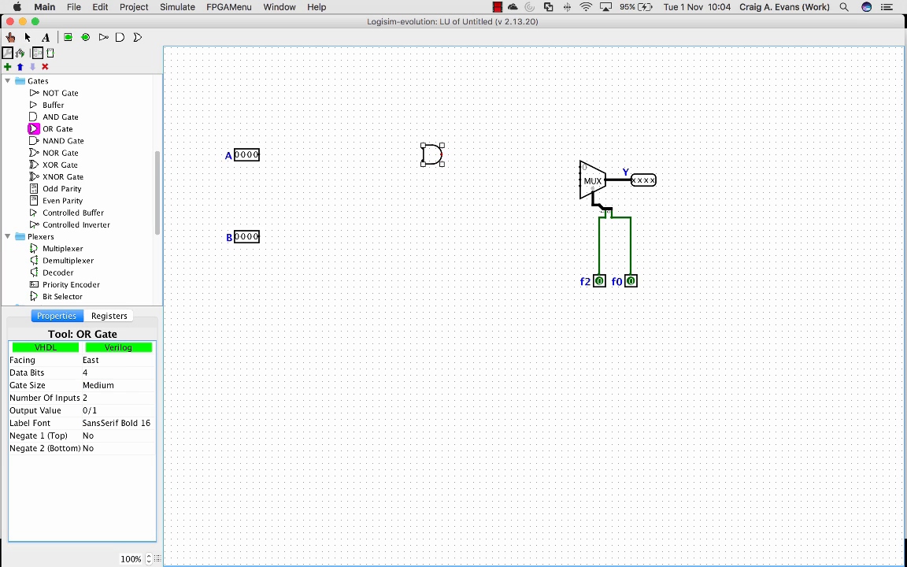
pyautogui.click(115, 385)
pyautogui.click(93, 373)
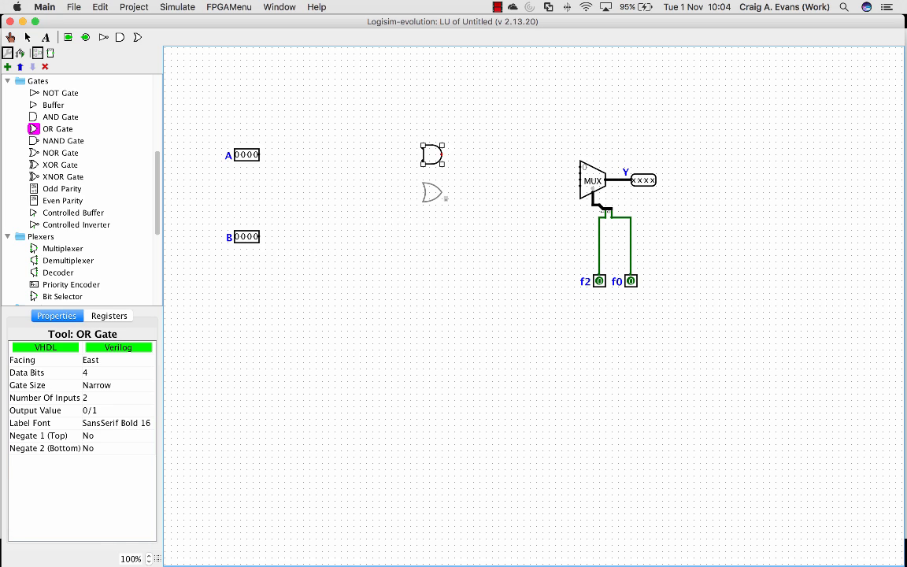
pyautogui.click(442, 193)
# Place a narrow 4-bit, two-input XOR gate directly below the OR gate
pyautogui.click(34, 165)
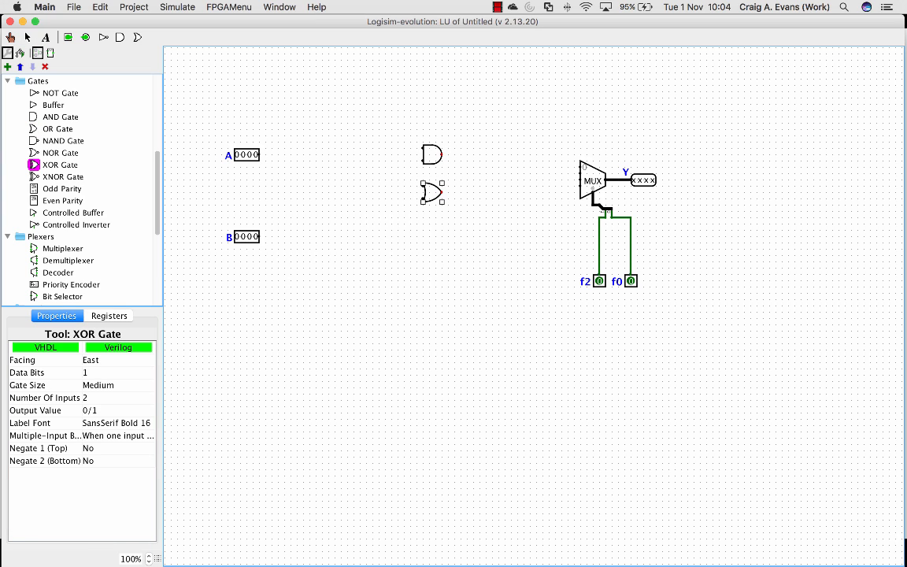
pyautogui.click(118, 372)
pyautogui.click(103, 418)
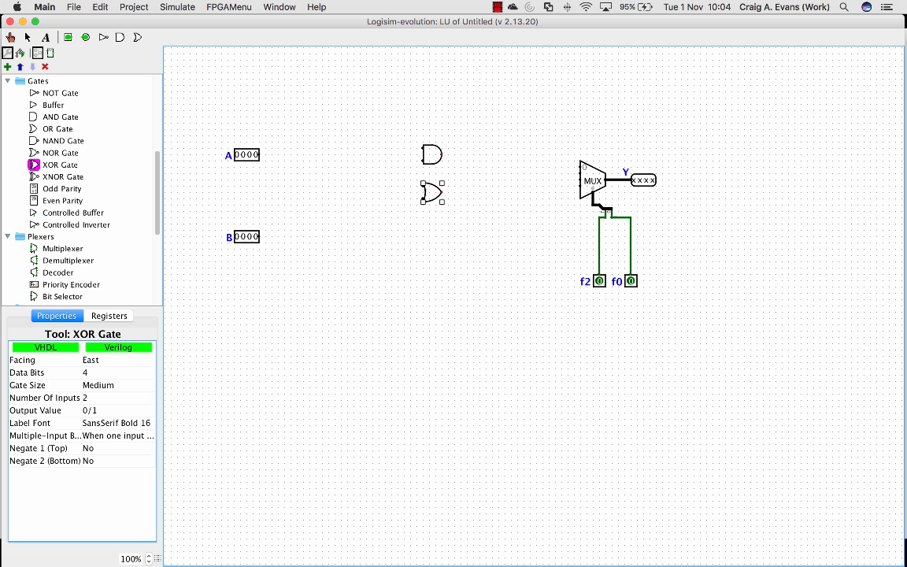
pyautogui.click(99, 385)
pyautogui.click(96, 372)
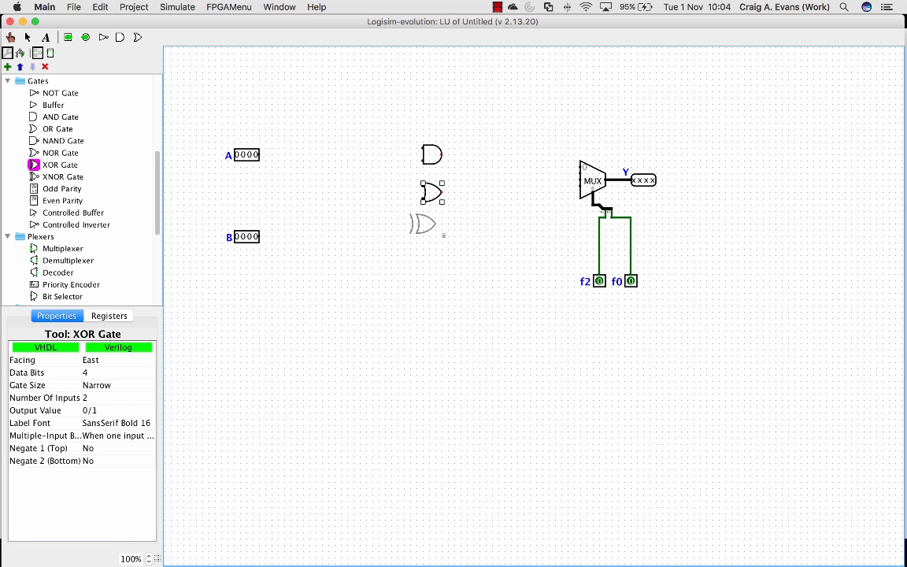
pyautogui.click(443, 230)
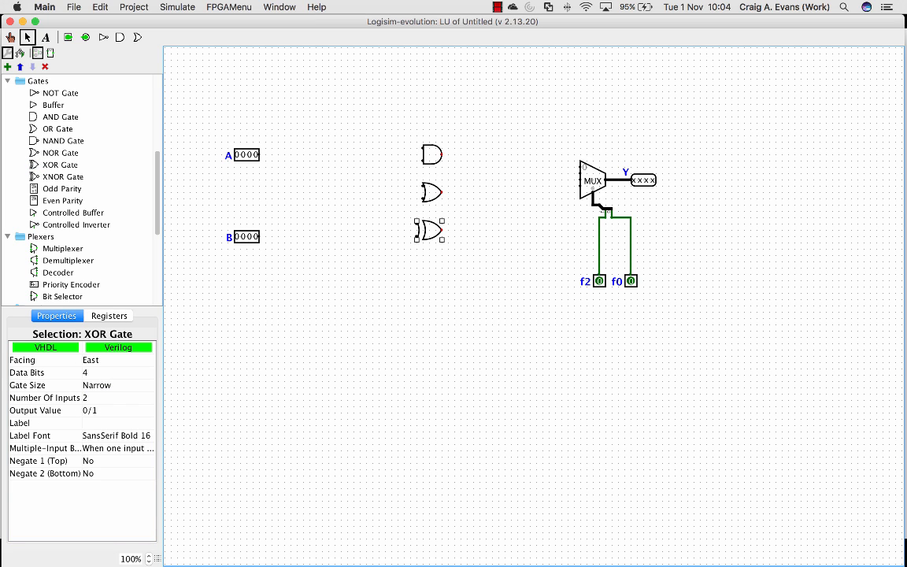
# Wire the AND, OR and XOR gate outputs to the multiplexer's first, second and third data inputs
pyautogui.moveTo(441, 154); pyautogui.dragTo(580, 167)
pyautogui.moveTo(442, 191); pyautogui.dragTo(575, 174)
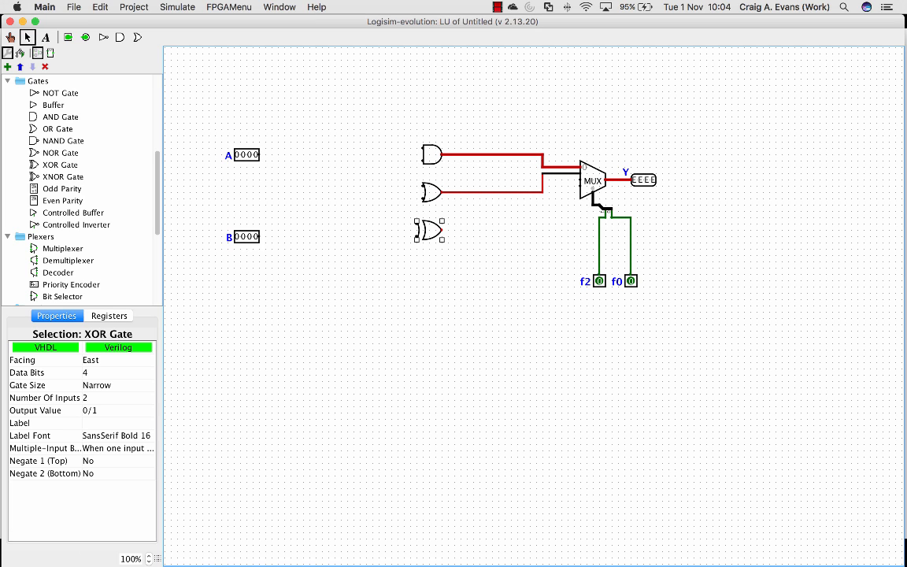
pyautogui.moveTo(442, 230); pyautogui.dragTo(580, 179)
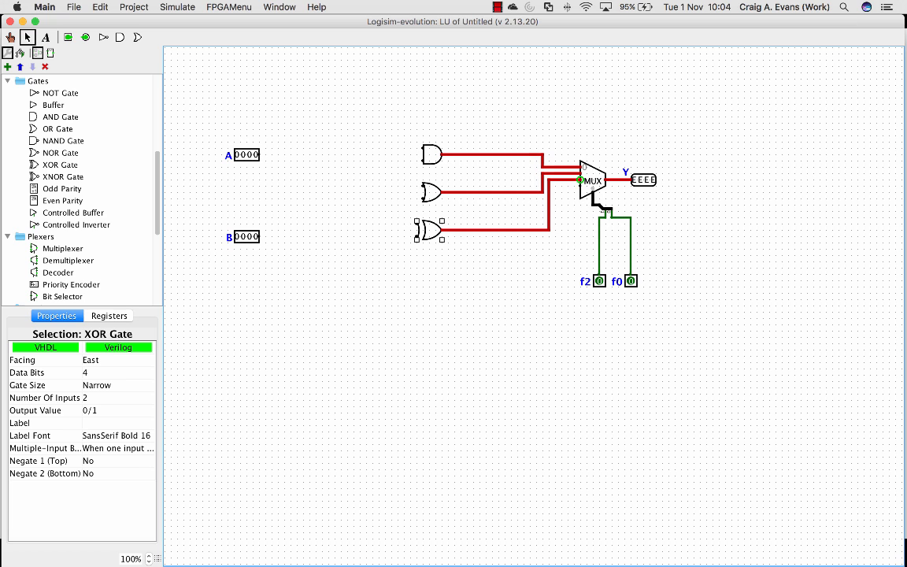
pyautogui.press('Escape')
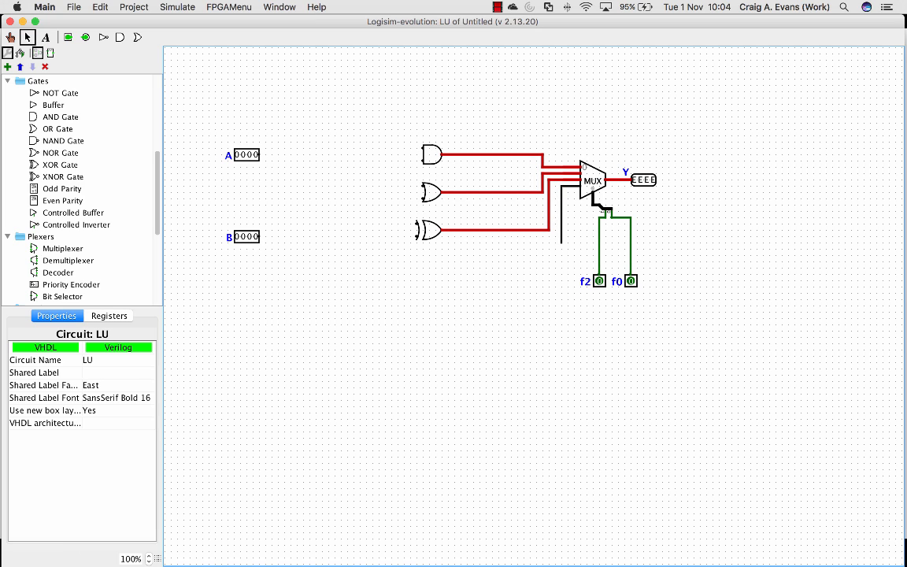
# Wire the B pin to the multiplexer's fourth data input and to the lower inputs of the XOR, OR and AND gates
pyautogui.moveTo(561, 185); pyautogui.dragTo(379, 237)
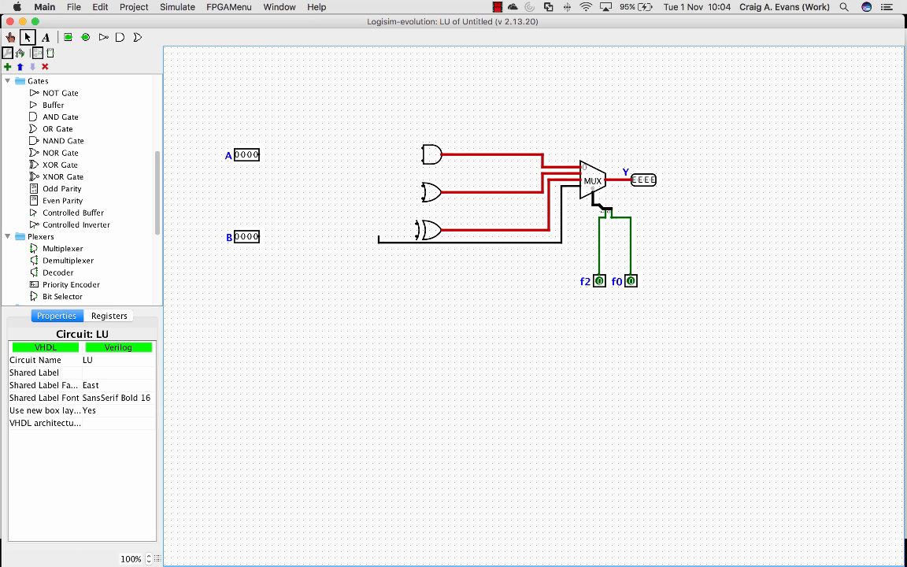
pyautogui.moveTo(260, 236); pyautogui.dragTo(415, 236)
pyautogui.moveTo(424, 199)
pyautogui.mouseDown()
pyautogui.moveTo(395, 198)
pyautogui.moveTo(379, 236)
pyautogui.mouseUp()
pyautogui.moveTo(423, 161); pyautogui.dragTo(379, 198)
# Wire the A pin to the upper inputs of the AND, OR and XOR gates
pyautogui.moveTo(423, 148); pyautogui.dragTo(260, 154)
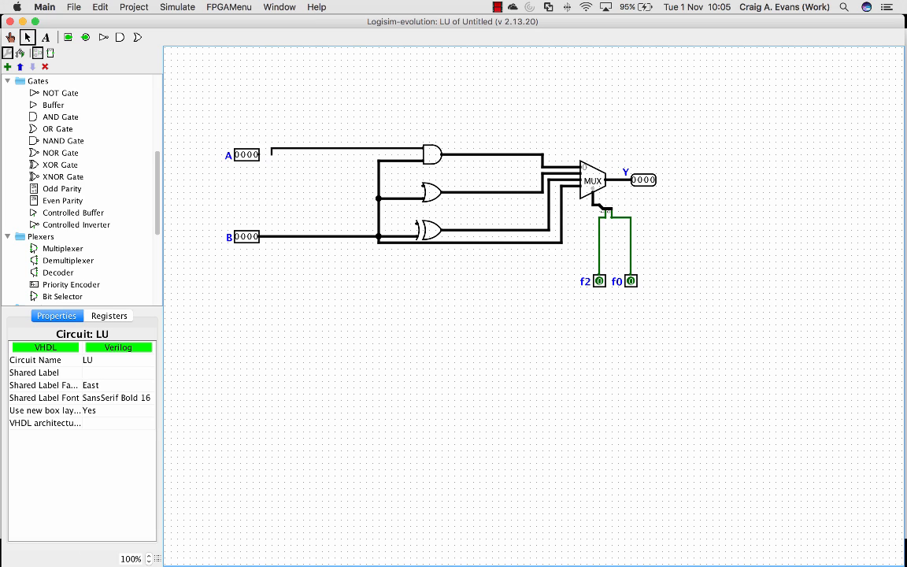
pyautogui.moveTo(423, 186); pyautogui.dragTo(360, 148)
pyautogui.moveTo(416, 223); pyautogui.dragTo(360, 193)
pyautogui.moveTo(360, 151); pyautogui.dragTo(360, 148)
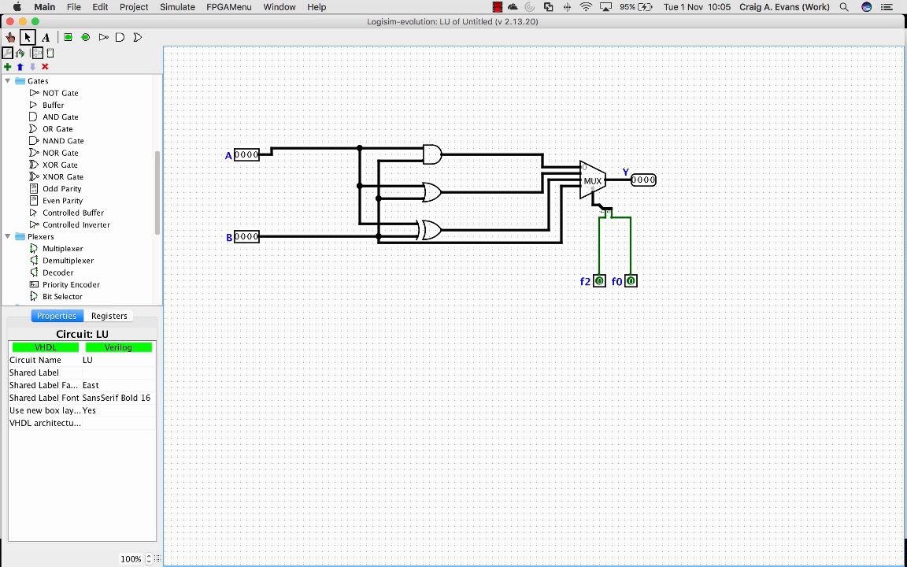
# Open the ALU circuit and branch the f2 and f0 signals to the LU's f2 and f0 inputs
pyautogui.scroll(5, 78, 189)
pyautogui.doubleClick(36, 92)
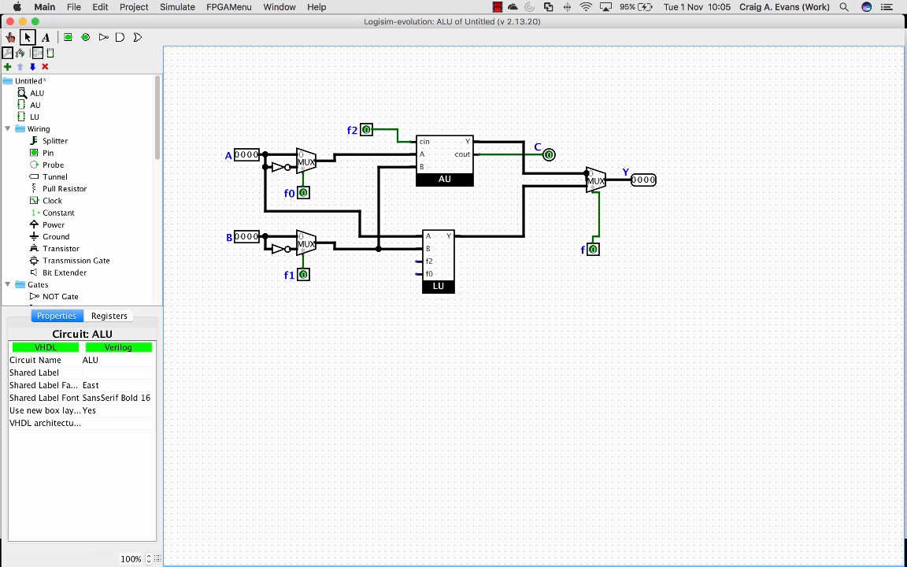
pyautogui.moveTo(398, 142)
pyautogui.mouseDown()
pyautogui.moveTo(398, 261)
pyautogui.moveTo(417, 260)
pyautogui.moveTo(341, 230)
pyautogui.moveTo(341, 179)
pyautogui.moveTo(304, 179)
pyautogui.mouseUp()
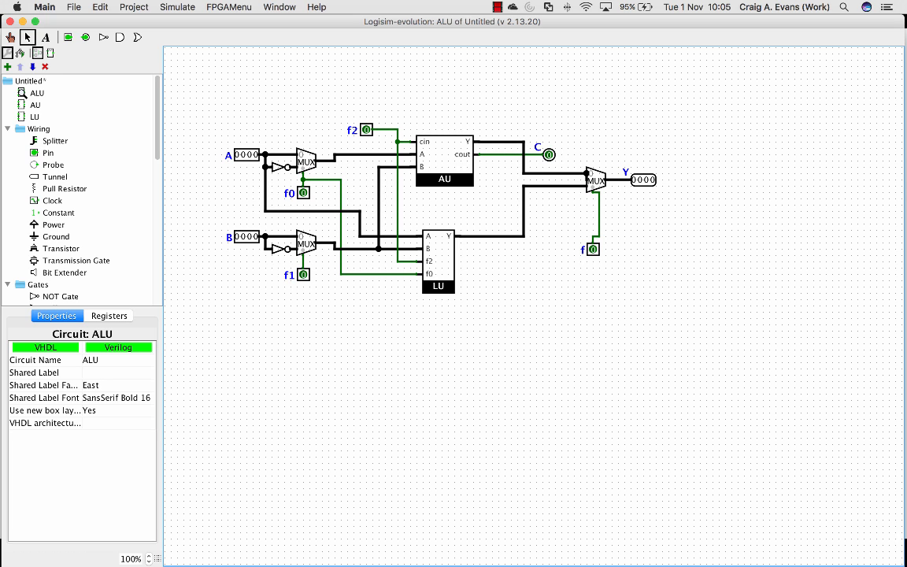
# Change the label of the output multiplexer's select pin to f3
pyautogui.click(593, 250)
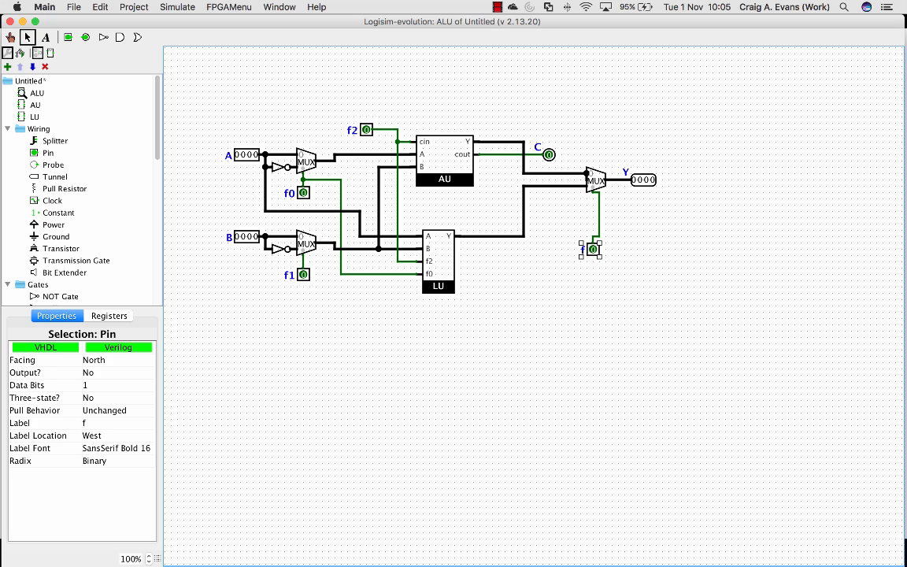
pyautogui.write('3')
pyautogui.press('Return')
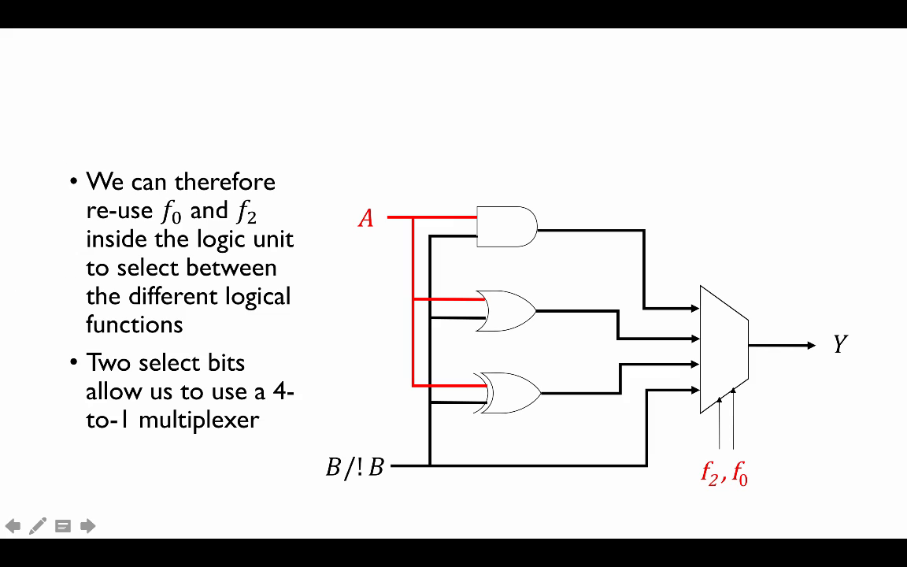
pyautogui.press('Right')
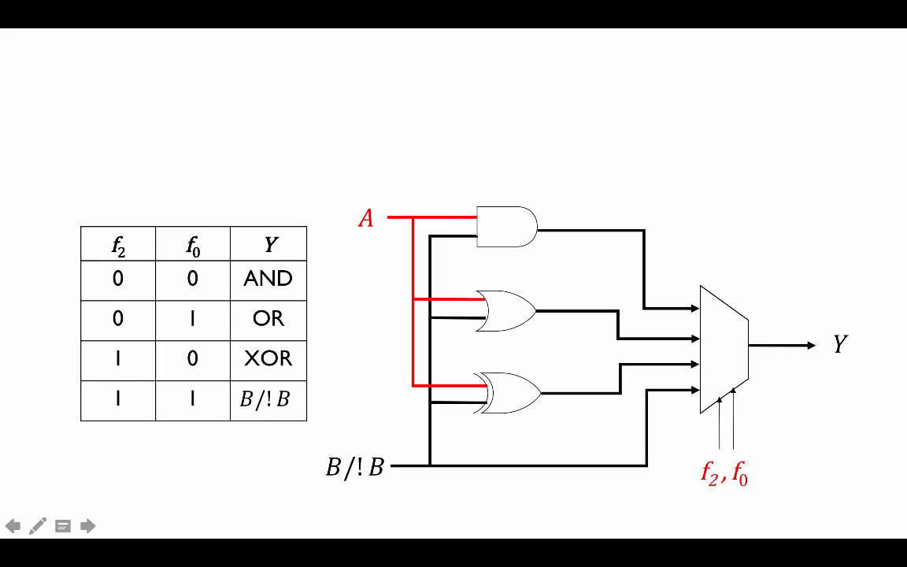
pyautogui.press('Right')
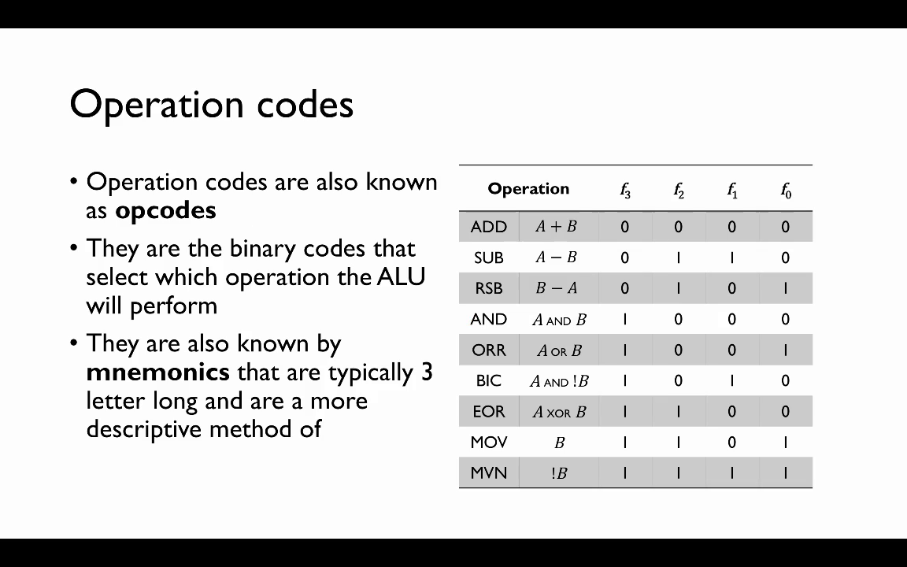
pyautogui.press('Right')
pyautogui.press('Right')
pyautogui.press('Right')
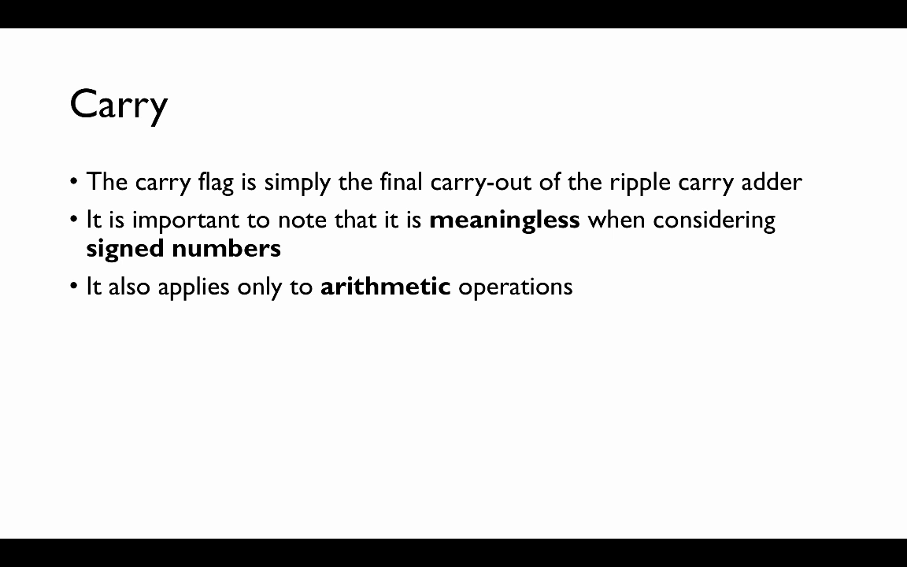
pyautogui.press('Right')
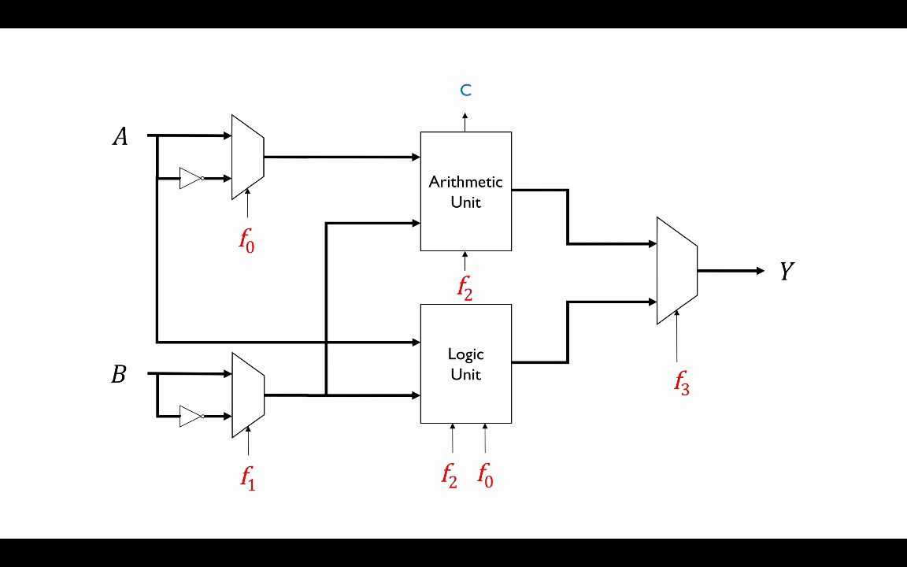
pyautogui.press('Right')
pyautogui.press('Right')
pyautogui.press('Right')
pyautogui.press('Right')
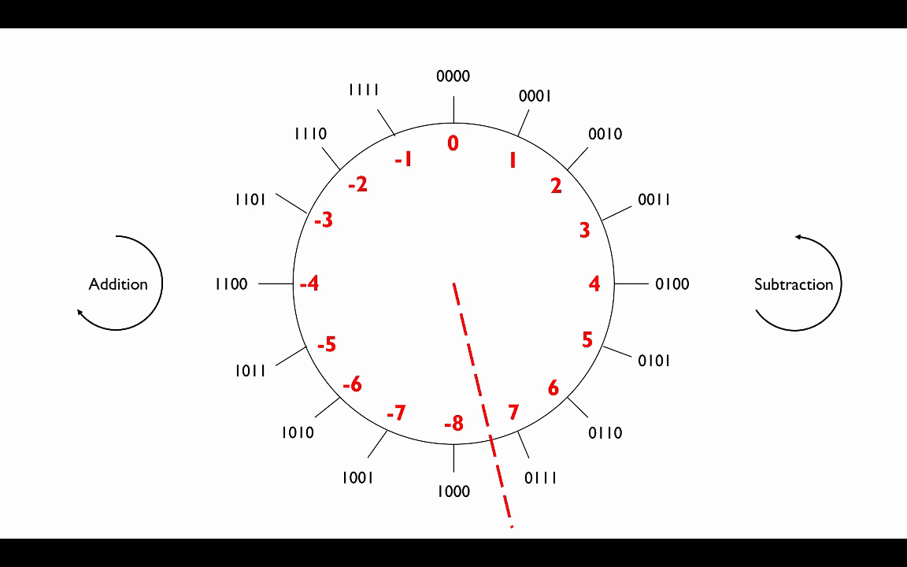
pyautogui.press('Right')
pyautogui.press('Right')
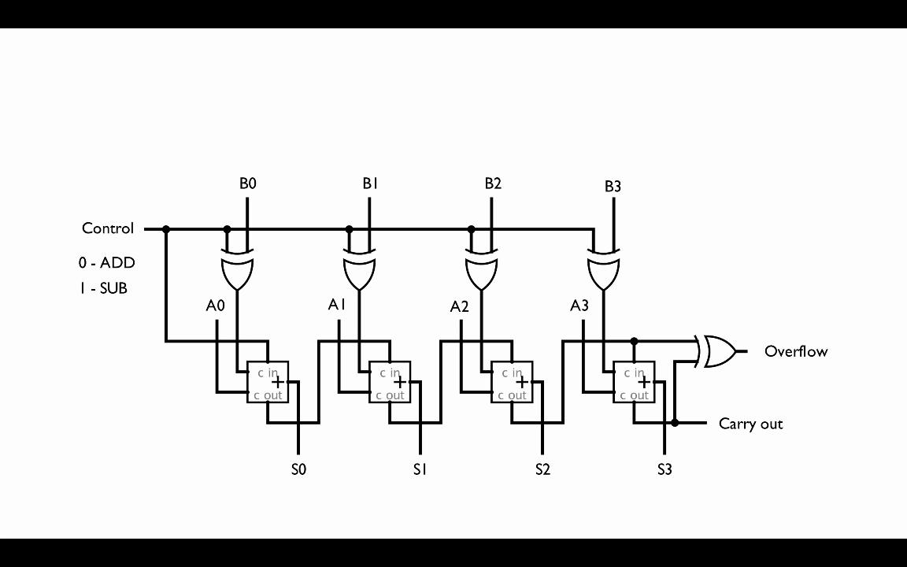
# Switch to Logisim-evolution, open the AU circuit and place a 1-bit XOR gate beside the lowest full adder
pyautogui.press('super+Tab')
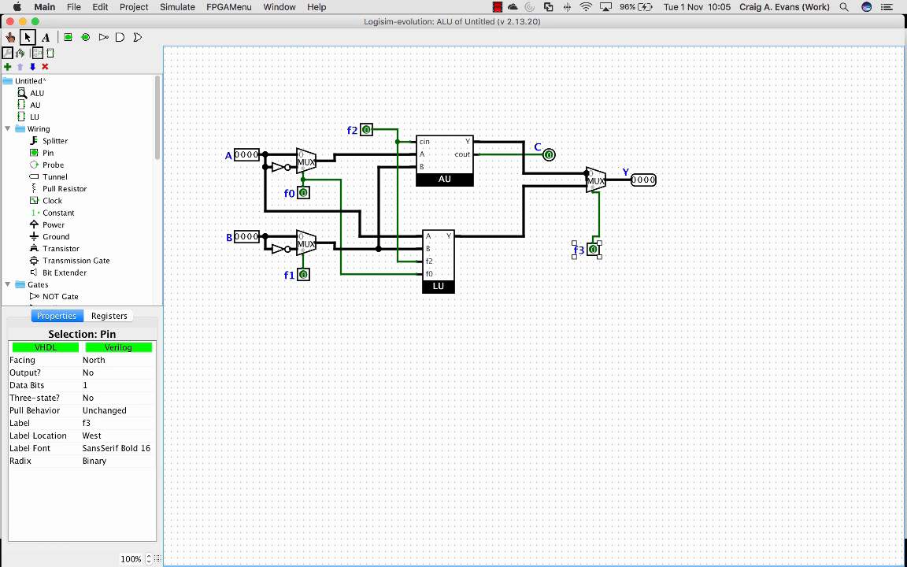
pyautogui.doubleClick(35, 105)
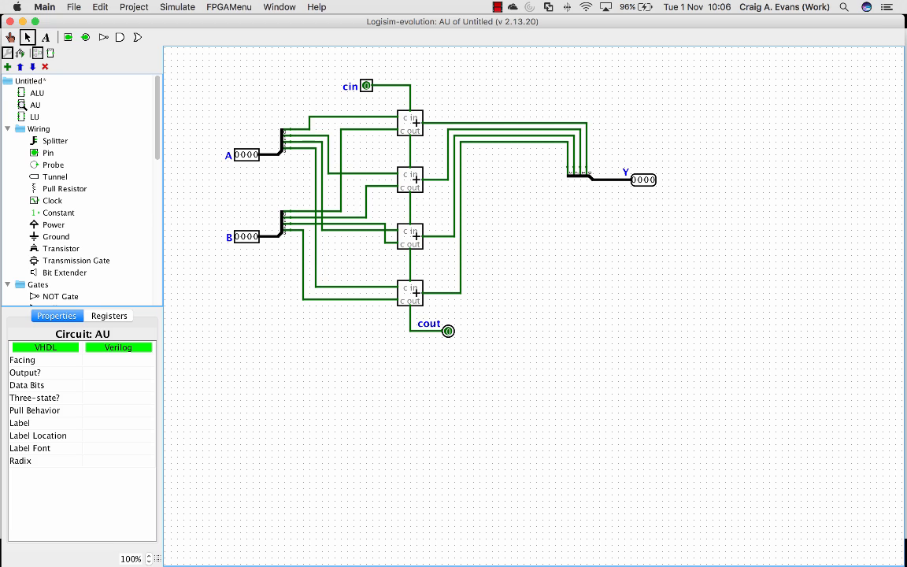
pyautogui.scroll(-5, 79, 189)
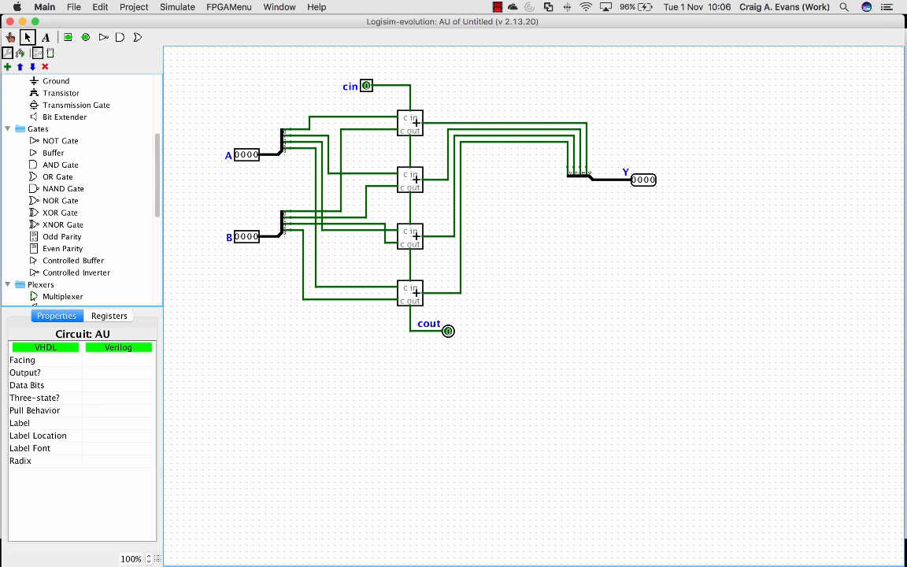
pyautogui.click(60, 212)
pyautogui.click(114, 372)
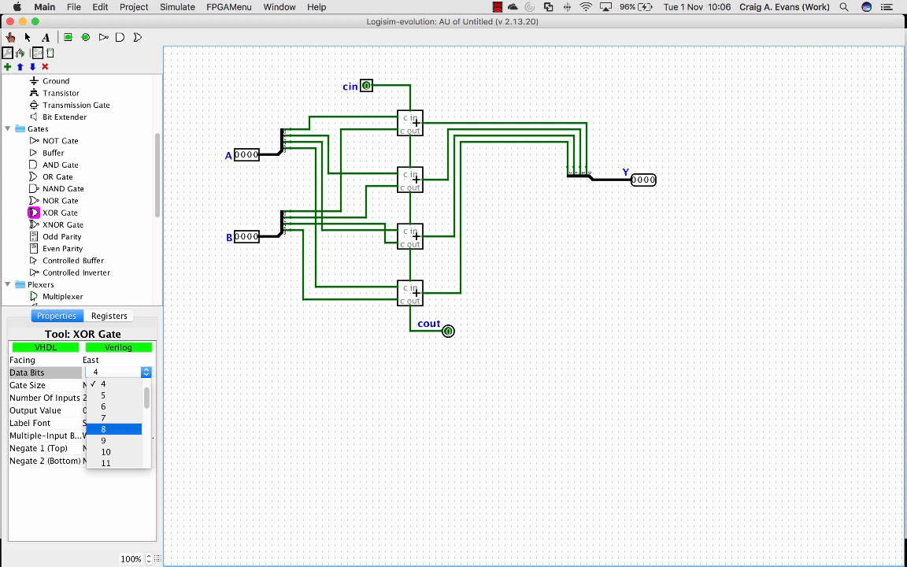
pyautogui.click(110, 384)
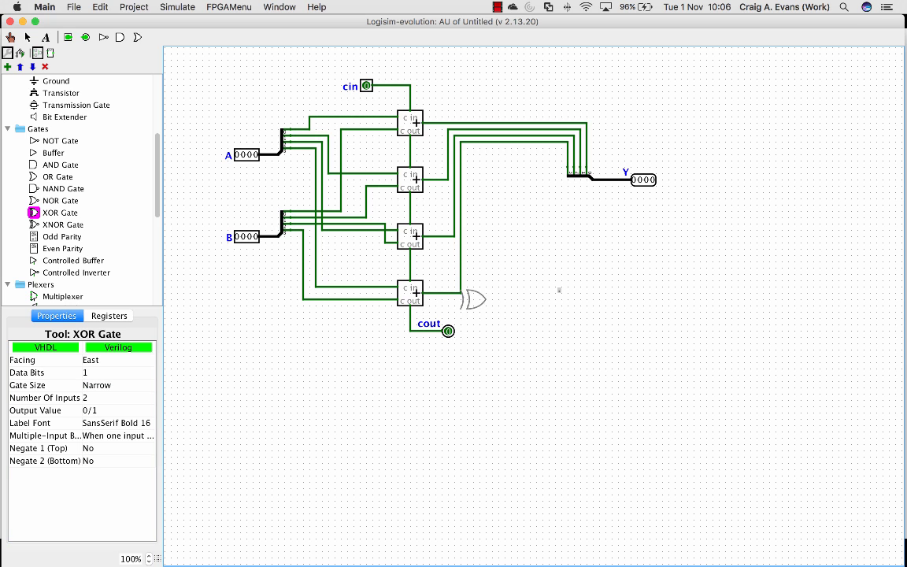
pyautogui.click(538, 292)
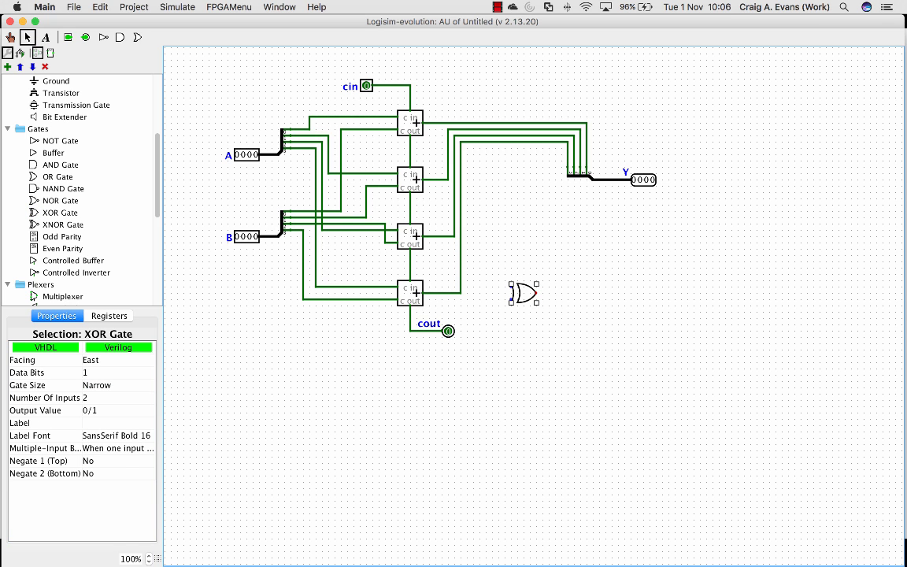
# Wire the XOR gate's inputs to the last adder's carry-in and carry-out lines, and draw a short output wire
pyautogui.moveTo(510, 299); pyautogui.dragTo(410, 312)
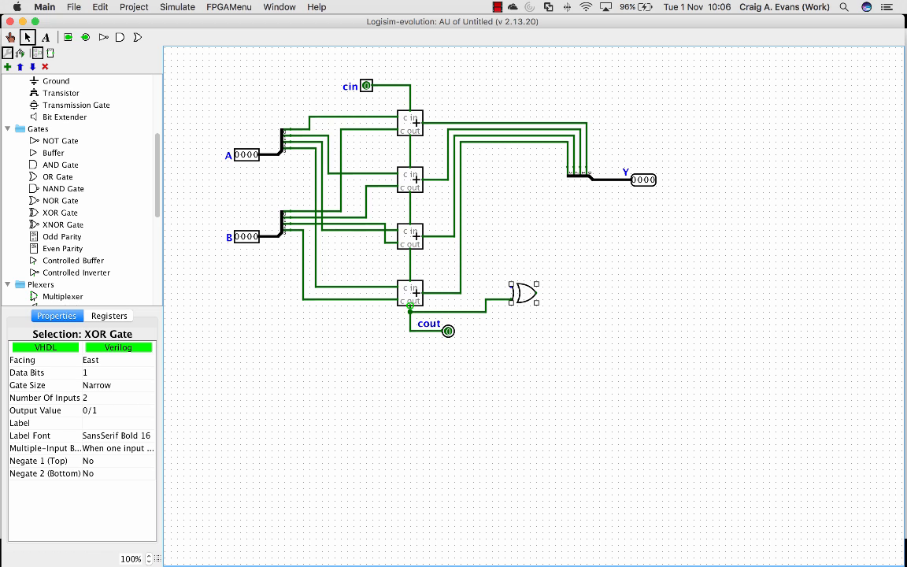
pyautogui.moveTo(510, 287); pyautogui.dragTo(410, 274)
pyautogui.moveTo(536, 293); pyautogui.dragTo(568, 293)
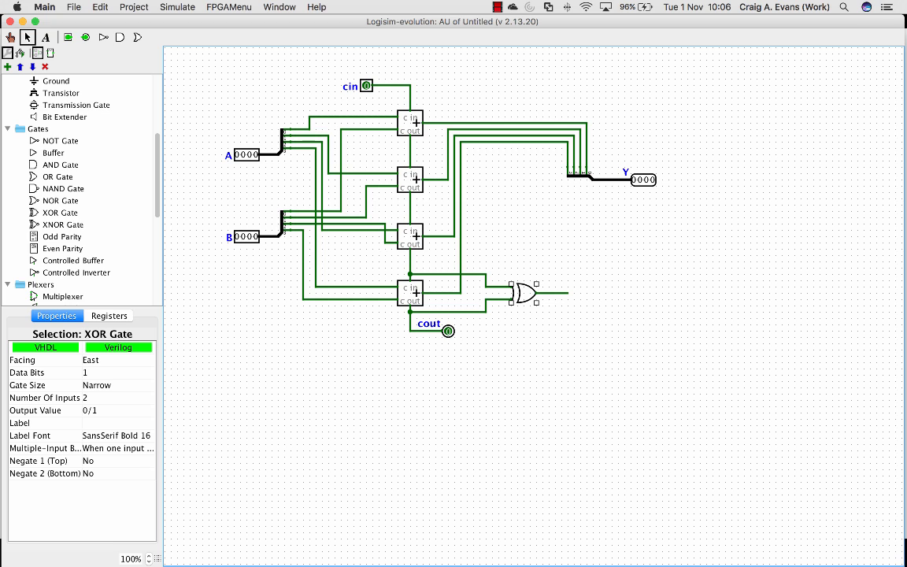
# Place a 1-bit output pin facing west at the end of the XOR gate's output wire
pyautogui.scroll(5, 79, 189)
pyautogui.click(47, 153)
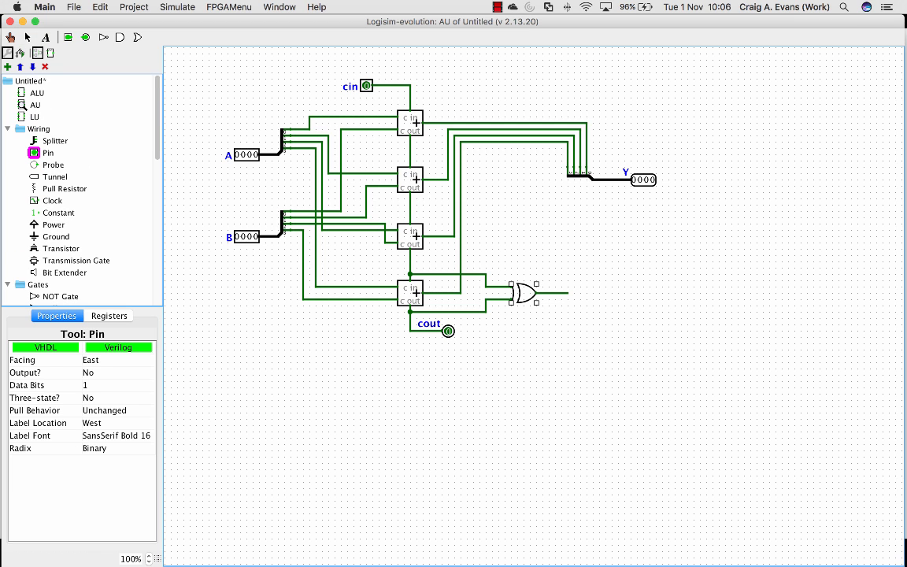
pyautogui.click(110, 373)
pyautogui.click(110, 360)
pyautogui.press('Left')
pyautogui.click(605, 293)
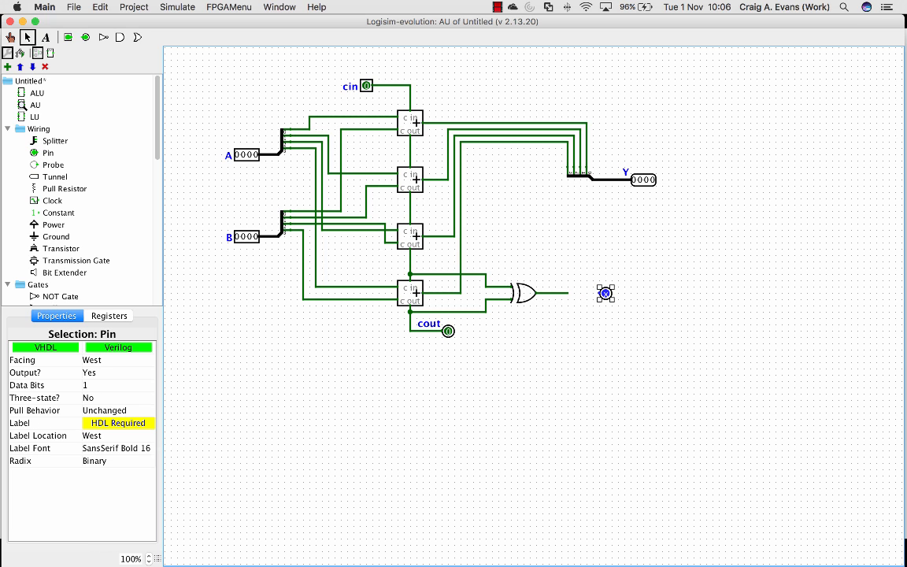
pyautogui.moveTo(605, 293); pyautogui.dragTo(574, 293)
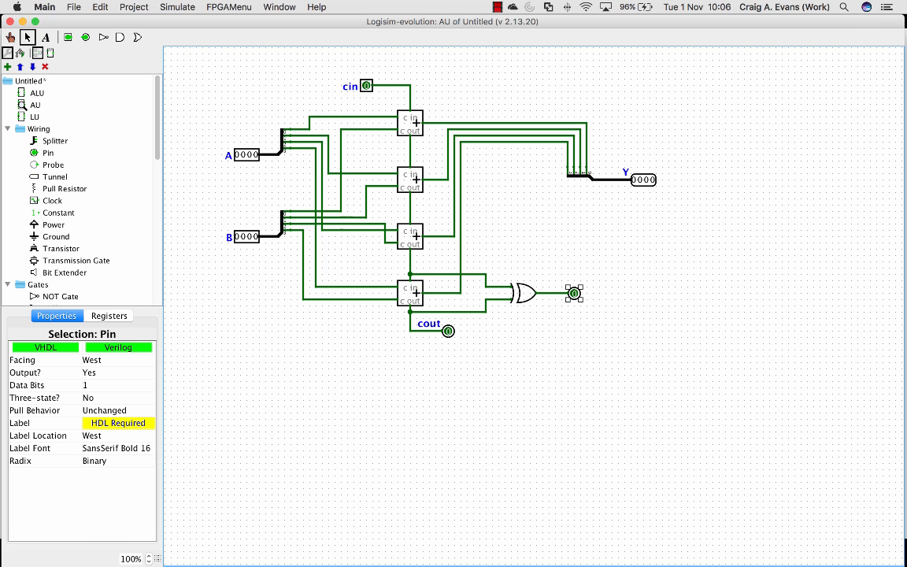
# Label the new output pin overflow and set its label location to East
pyautogui.click(118, 423)
pyautogui.write('overflow')
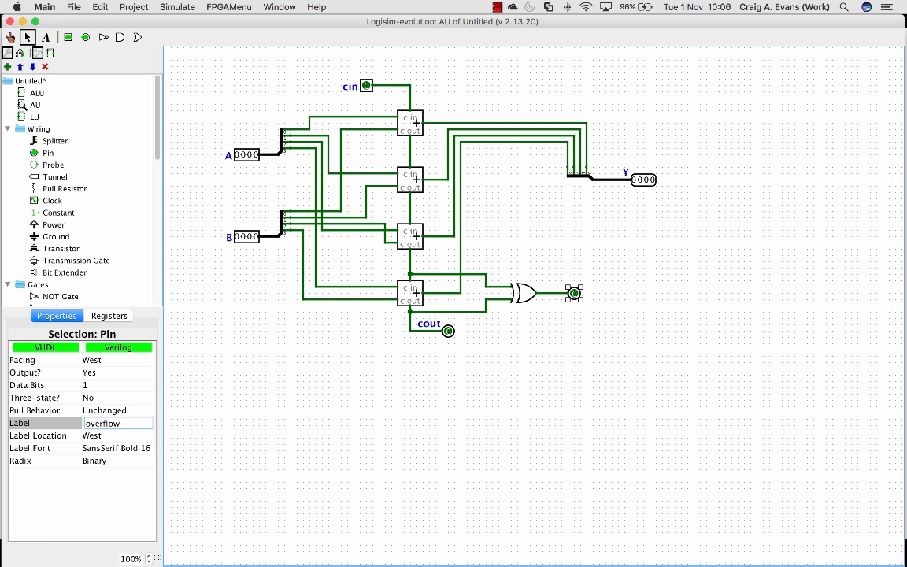
pyautogui.press('Return')
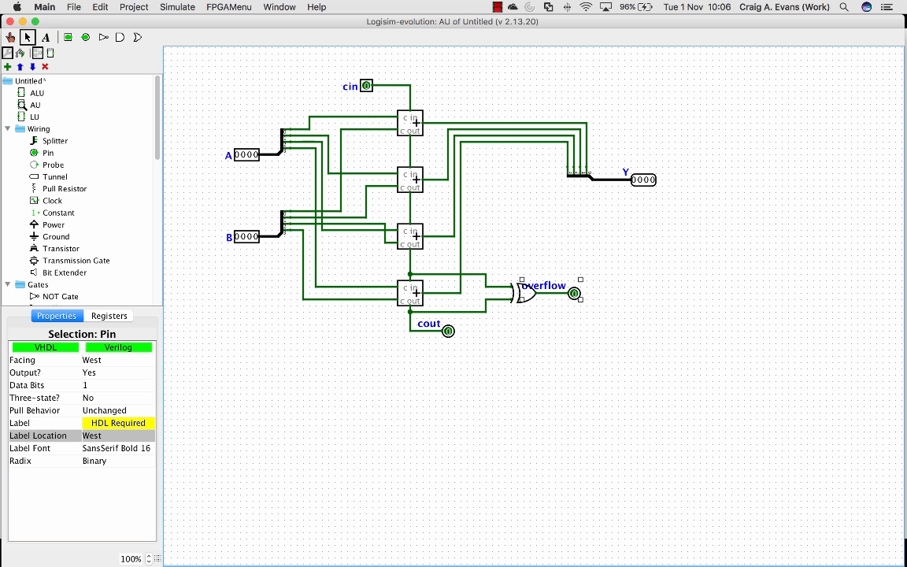
pyautogui.click(118, 435)
pyautogui.click(110, 423)
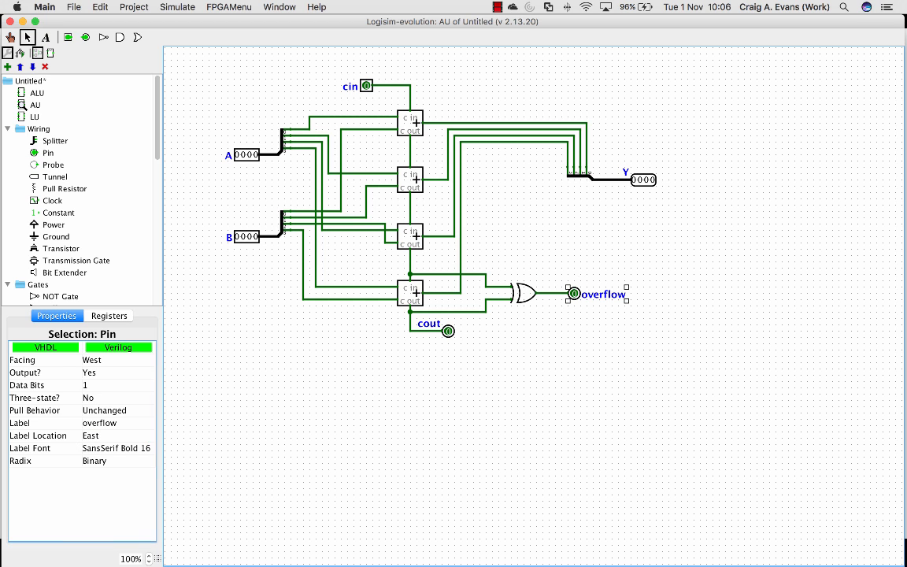
pyautogui.click(520, 378)
# Open the ALU circuit, remove the wire between the AU's overflow output and pin C, and move C onto cout
pyautogui.doubleClick(37, 93)
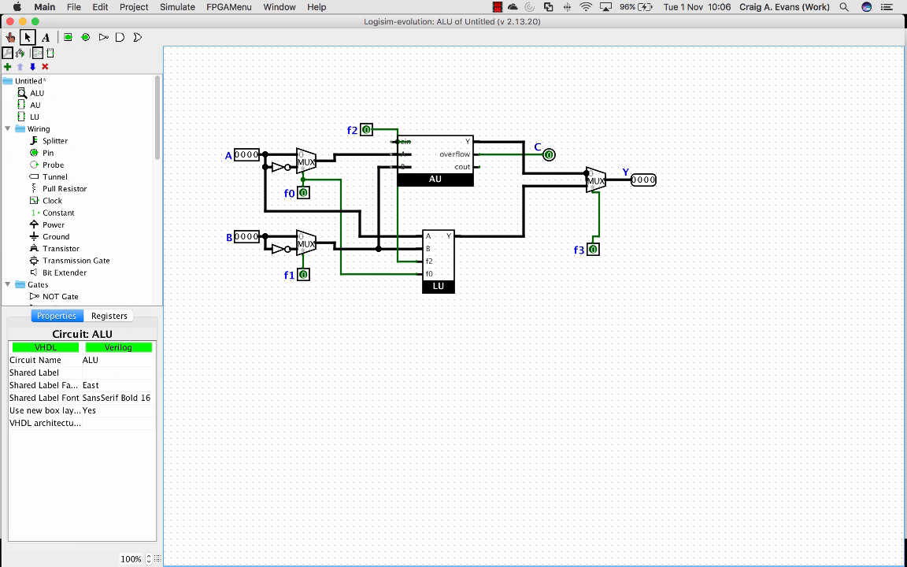
pyautogui.click(511, 155)
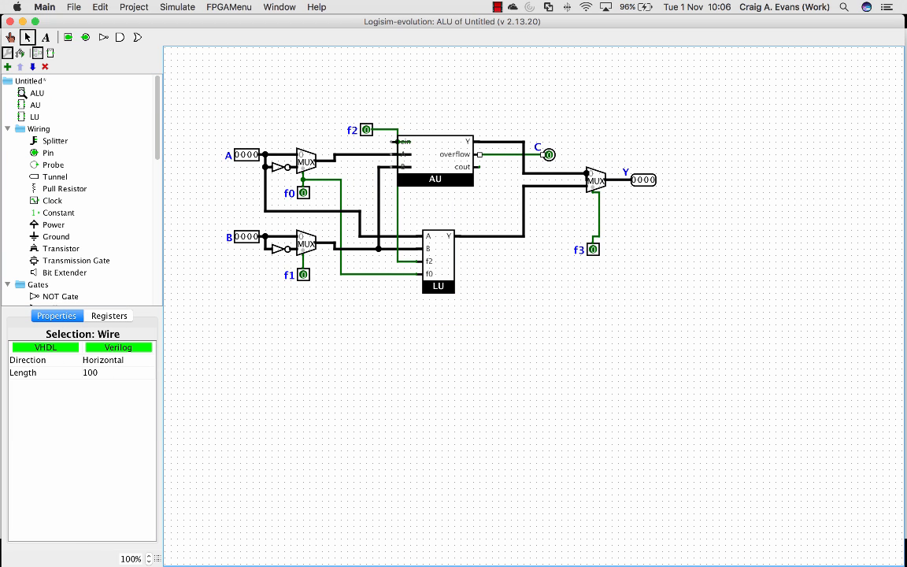
pyautogui.press('BackSpace')
pyautogui.moveTo(549, 155); pyautogui.dragTo(511, 167)
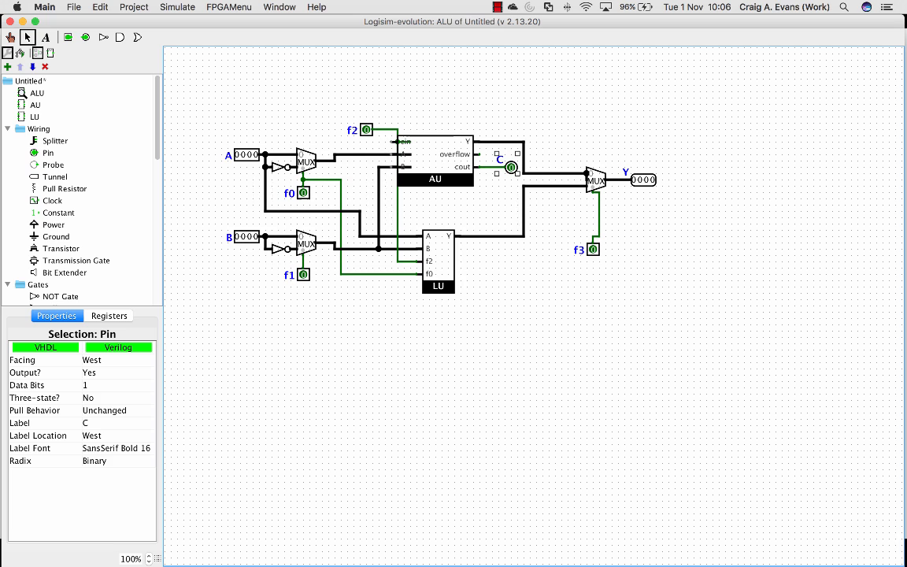
# Duplicate the C pin, place the copy in line with the AU's overflow output and label it V
pyautogui.press('super+d')
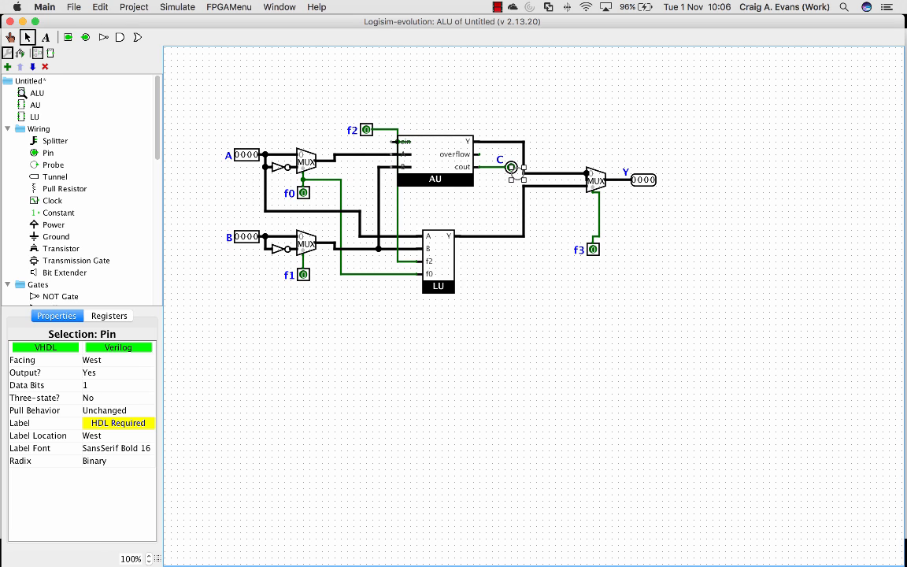
pyautogui.moveTo(518, 173); pyautogui.dragTo(542, 155)
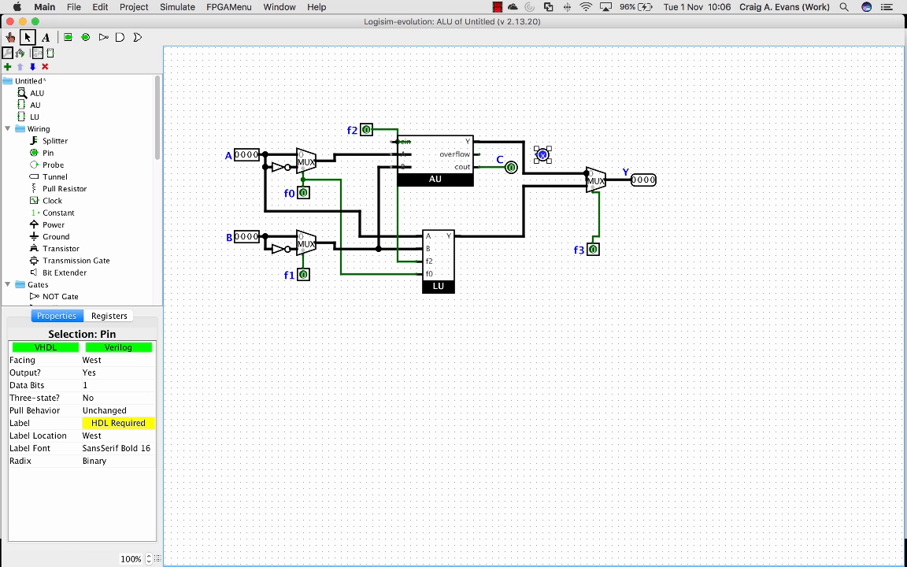
pyautogui.click(118, 410)
pyautogui.click(103, 409)
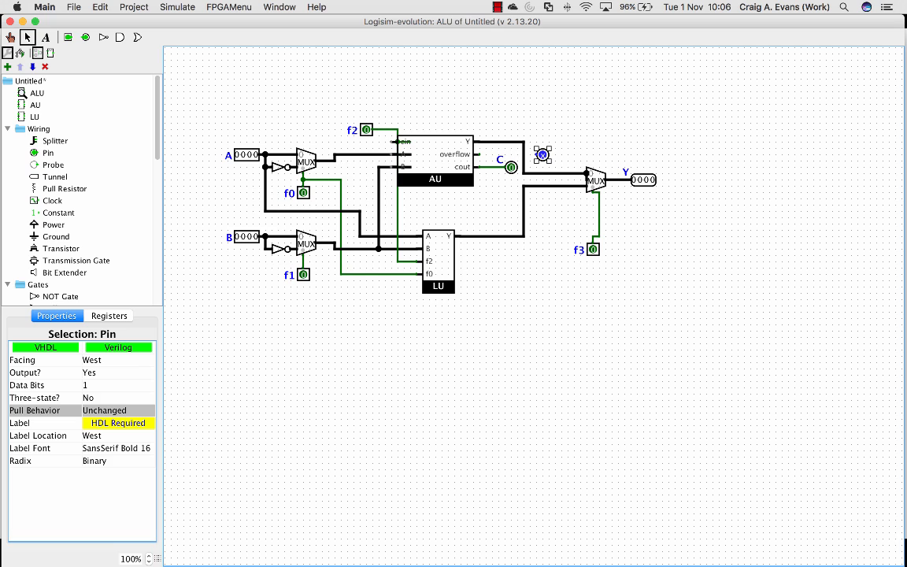
pyautogui.click(118, 423)
pyautogui.write('V')
pyautogui.press('Return')
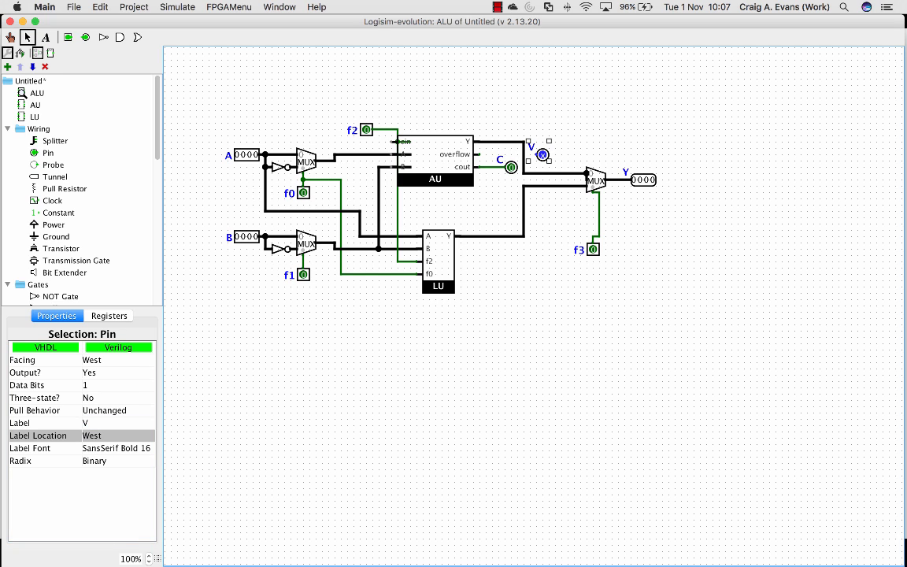
# Wire the AU's overflow output to the V pin and shift the AU block right to line up with its input wires
pyautogui.moveTo(479, 154); pyautogui.dragTo(536, 154)
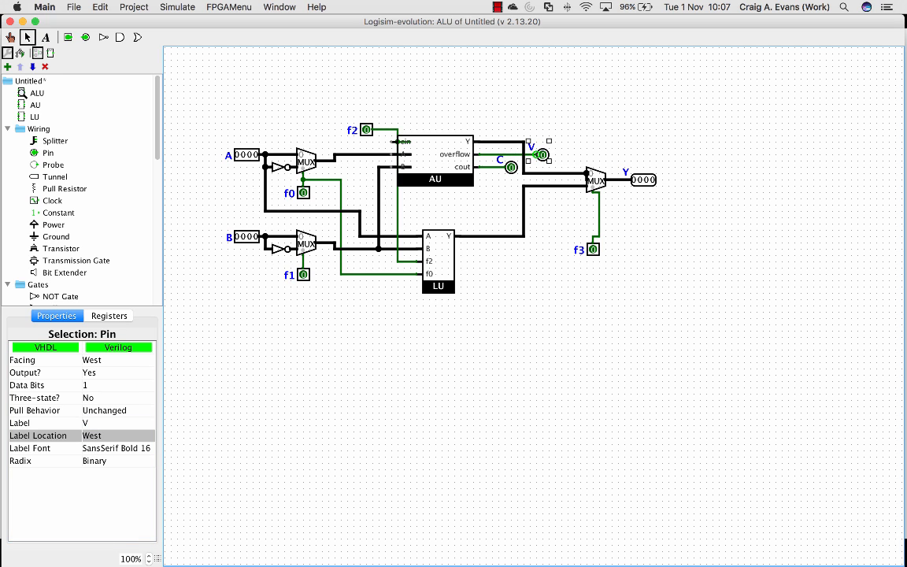
pyautogui.moveTo(417, 147); pyautogui.dragTo(430, 146)
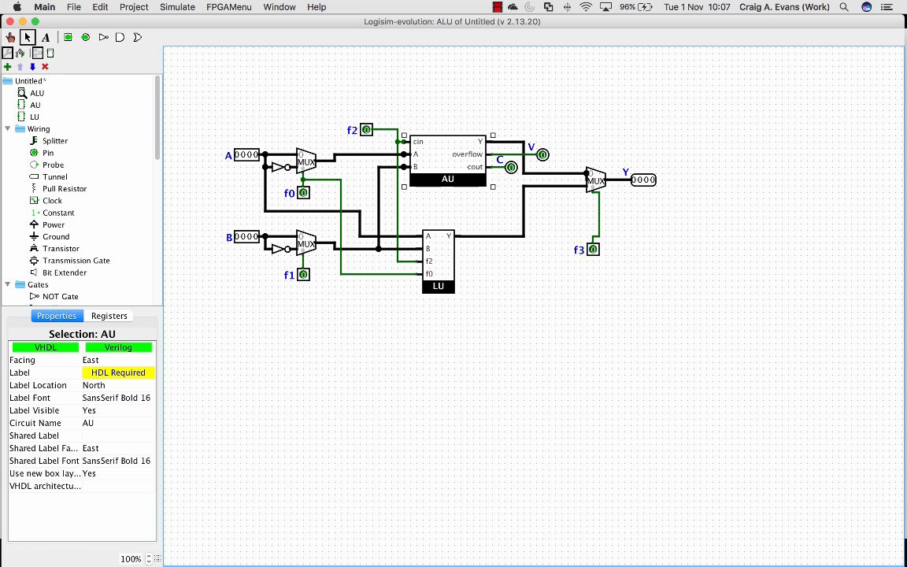
pyautogui.click(544, 328)
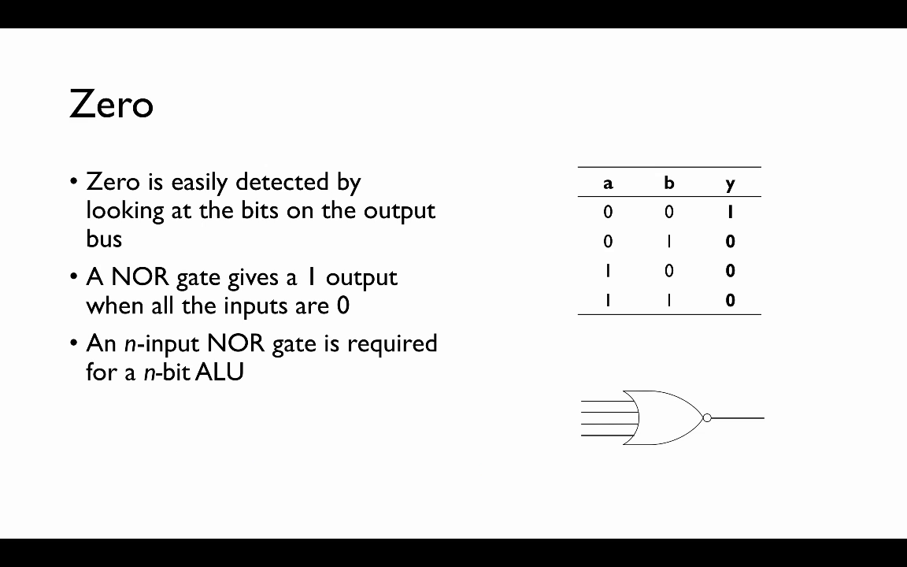
# Return to Logisim-evolution and move the Y output pin farther right, extending its wire from the multiplexer
pyautogui.press('Right')
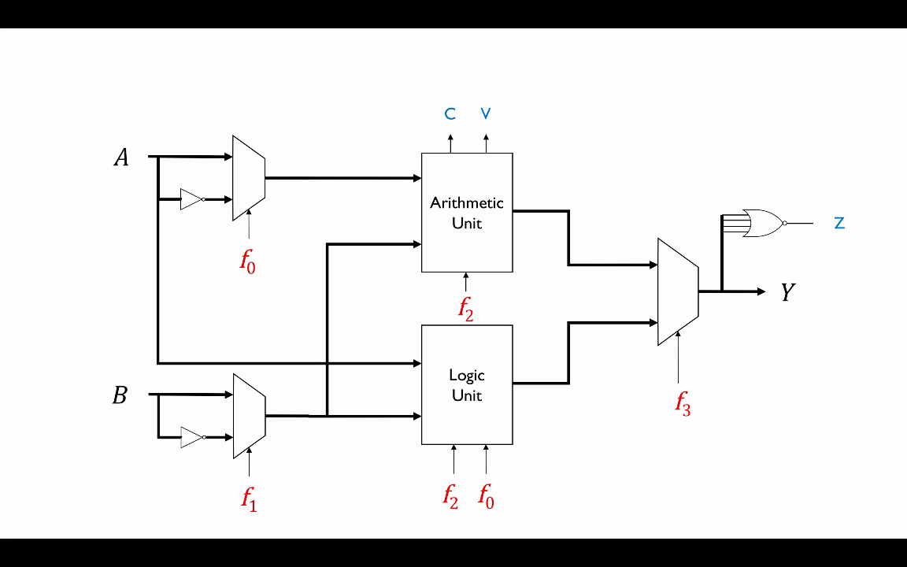
pyautogui.press('super+Tab')
pyautogui.moveTo(644, 180); pyautogui.dragTo(707, 180)
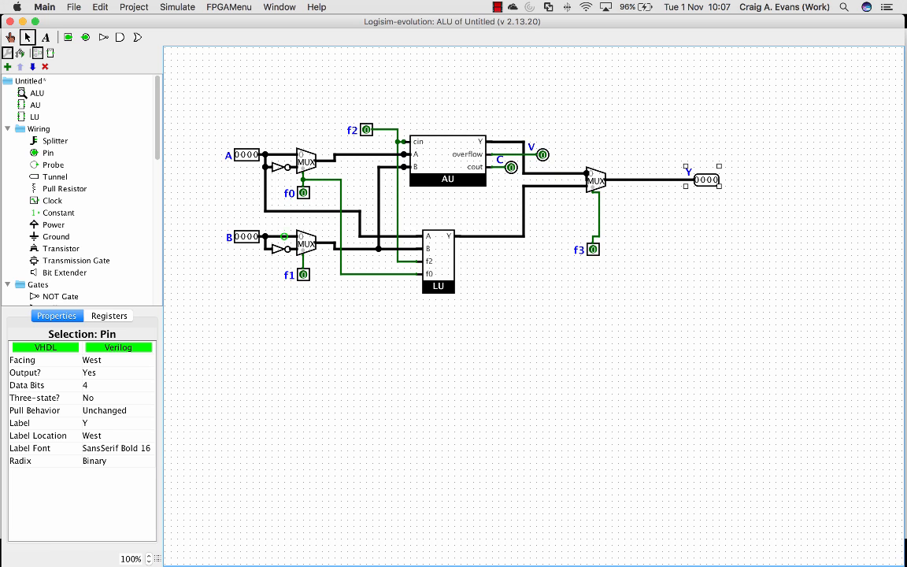
# Place an east-facing splitter with fan out 4 and bit width 4 above the Y bus and wire it to the bus
pyautogui.click(54, 141)
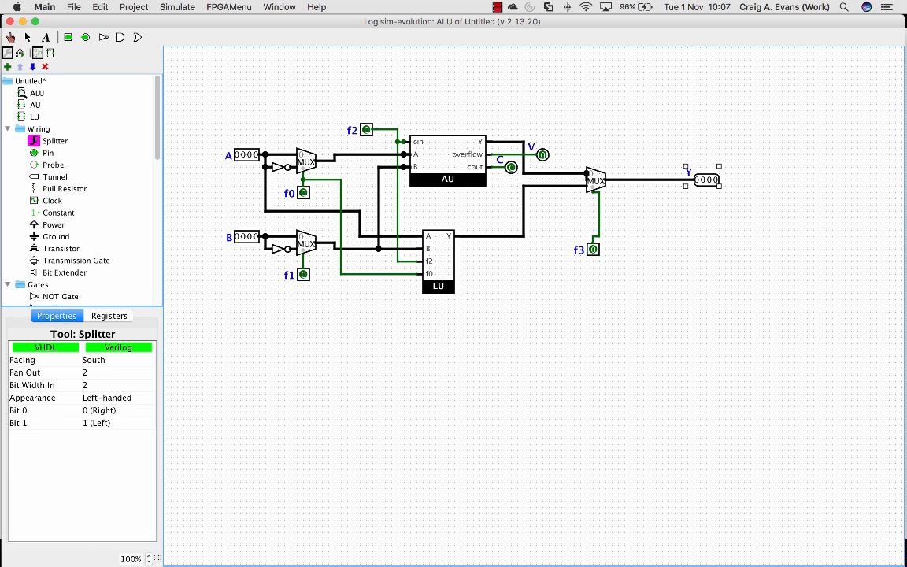
pyautogui.click(118, 372)
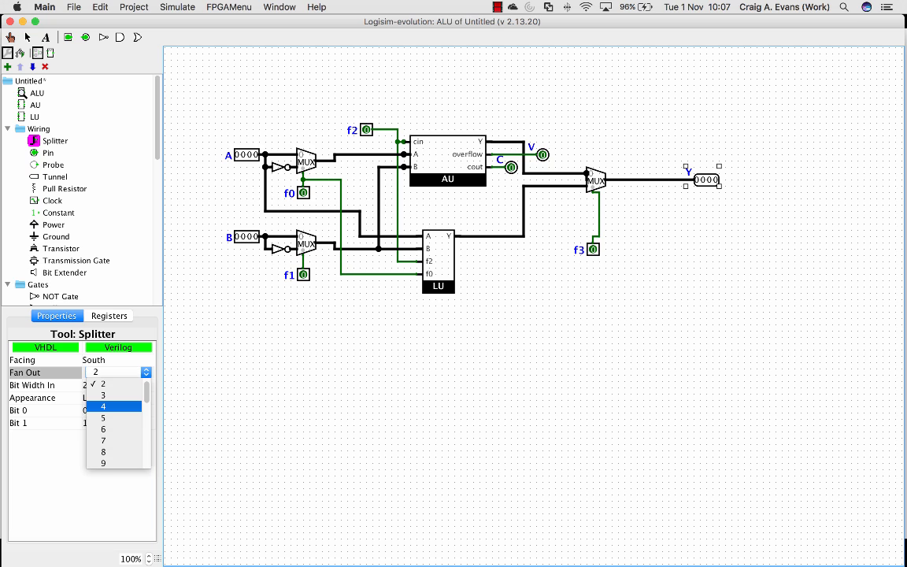
pyautogui.click(114, 406)
pyautogui.click(118, 385)
pyautogui.click(110, 418)
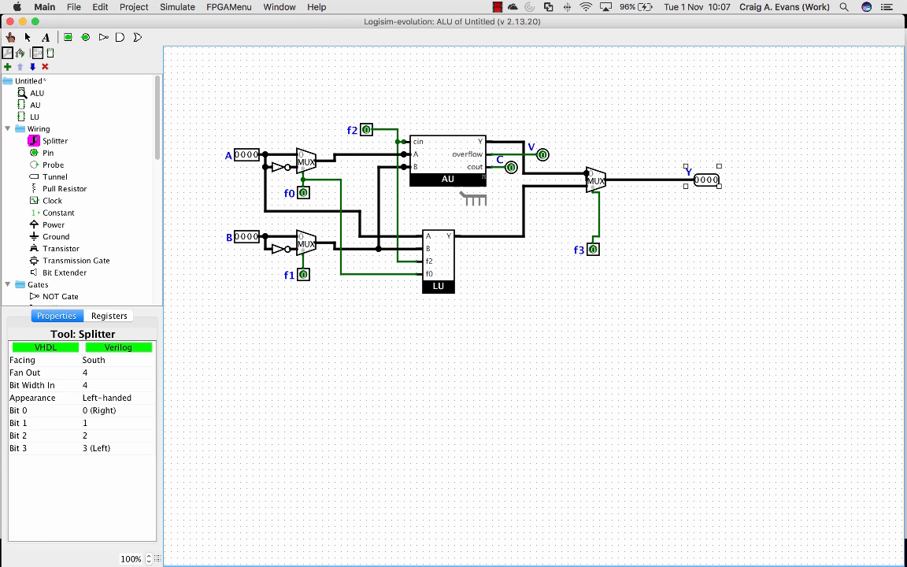
pyautogui.press('Up')
pyautogui.press('Left')
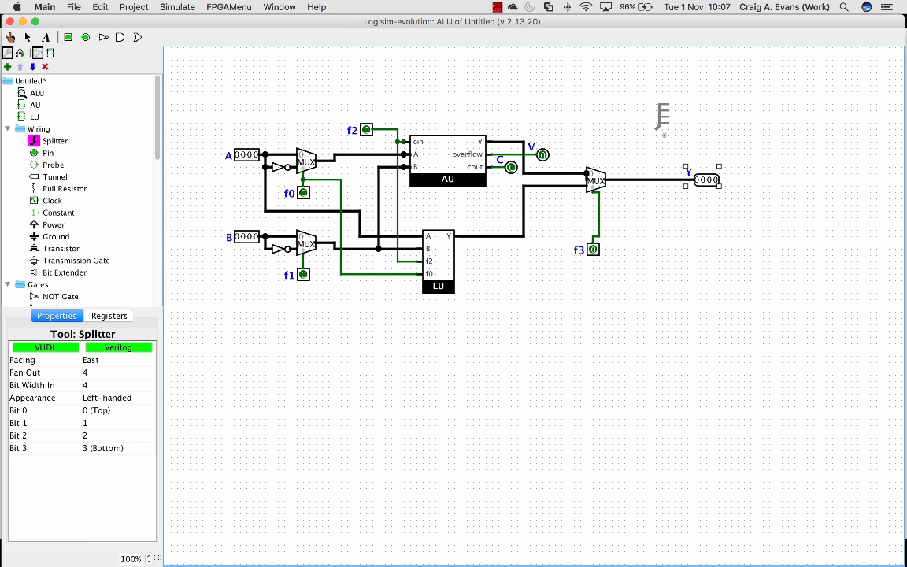
pyautogui.click(656, 135)
pyautogui.moveTo(656, 136); pyautogui.dragTo(656, 180)
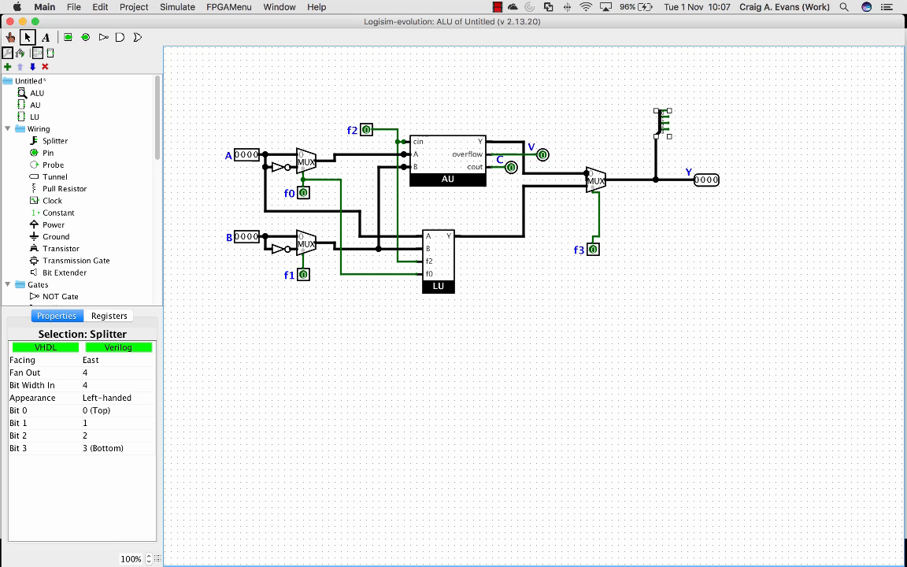
pyautogui.scroll(-5, 79, 197)
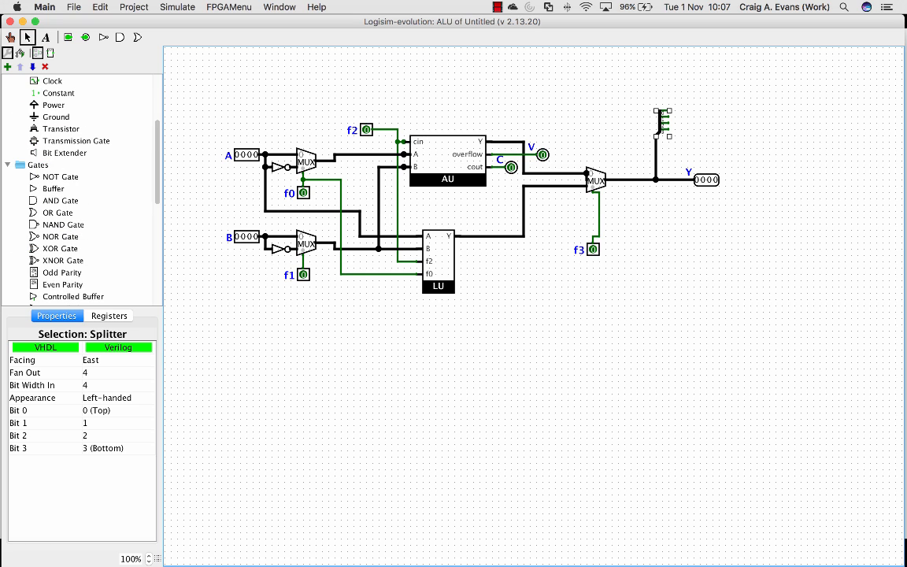
# Place a four-input NOR gate beside the splitter on the Y bus and wire the splitter's four outputs to its inputs
pyautogui.click(55, 225)
pyautogui.click(61, 236)
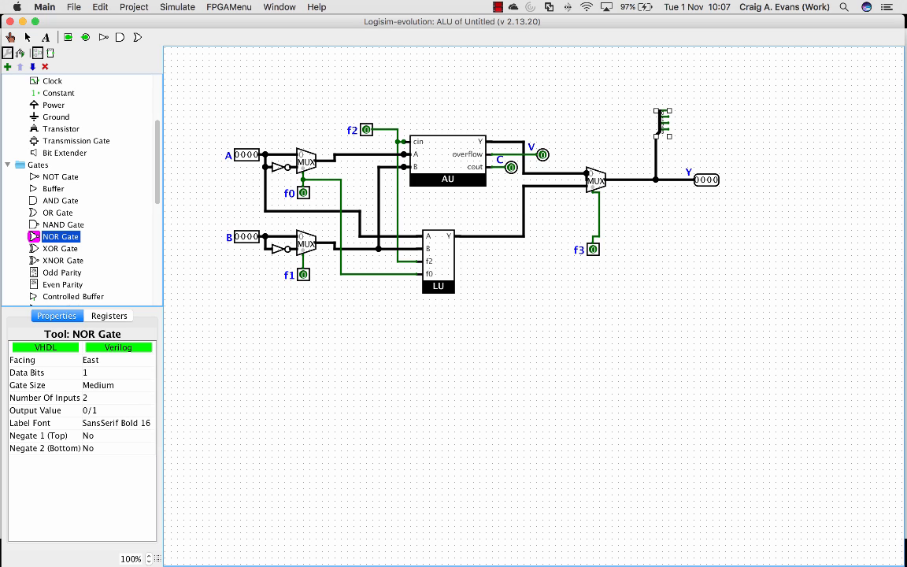
pyautogui.click(119, 398)
pyautogui.click(102, 429)
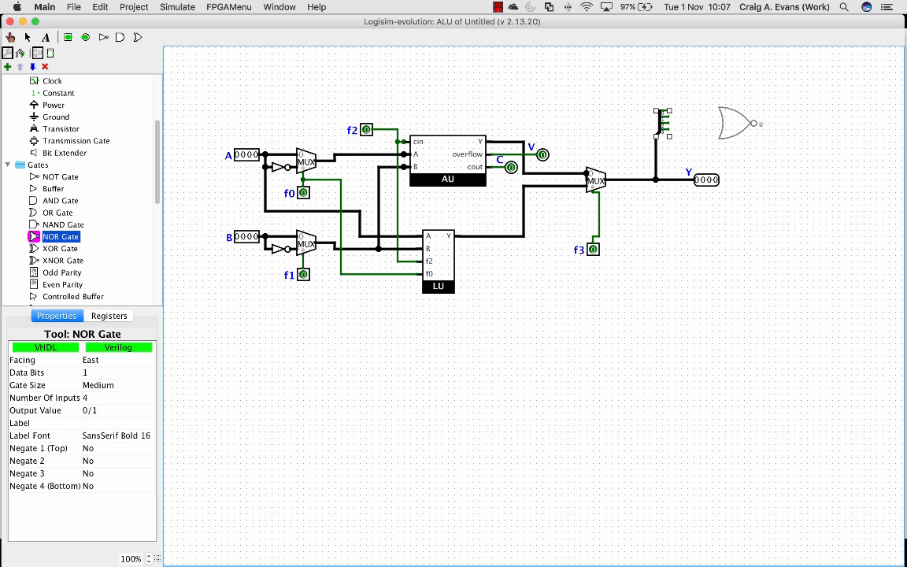
pyautogui.click(755, 123)
pyautogui.moveTo(666, 110)
pyautogui.mouseDown()
pyautogui.moveTo(719, 110)
pyautogui.moveTo(701, 116)
pyautogui.moveTo(719, 116)
pyautogui.moveTo(719, 129)
pyautogui.moveTo(669, 129)
pyautogui.mouseUp()
# Place a one-bit, west-facing output pin after the NOR gate, wire the gate's output to it and label it Z
pyautogui.scroll(5, 79, 189)
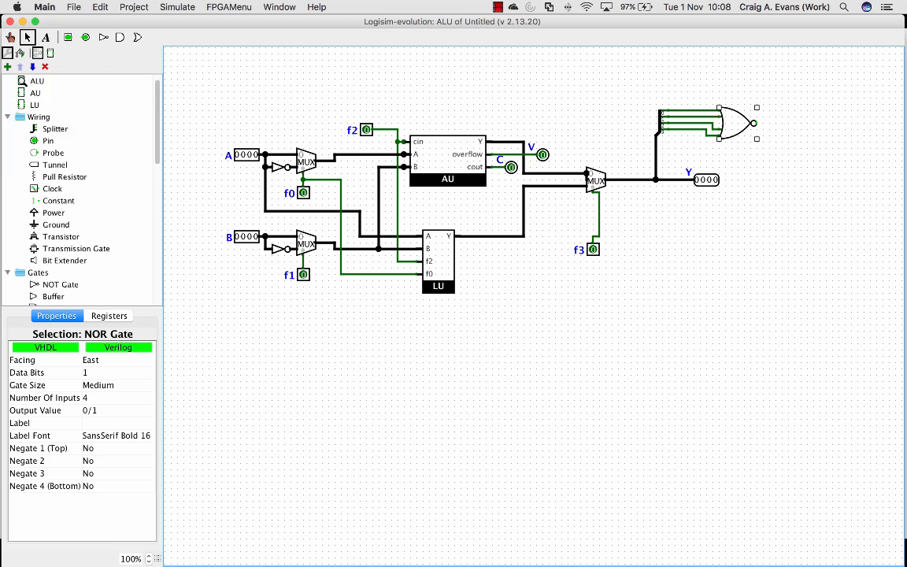
pyautogui.click(48, 153)
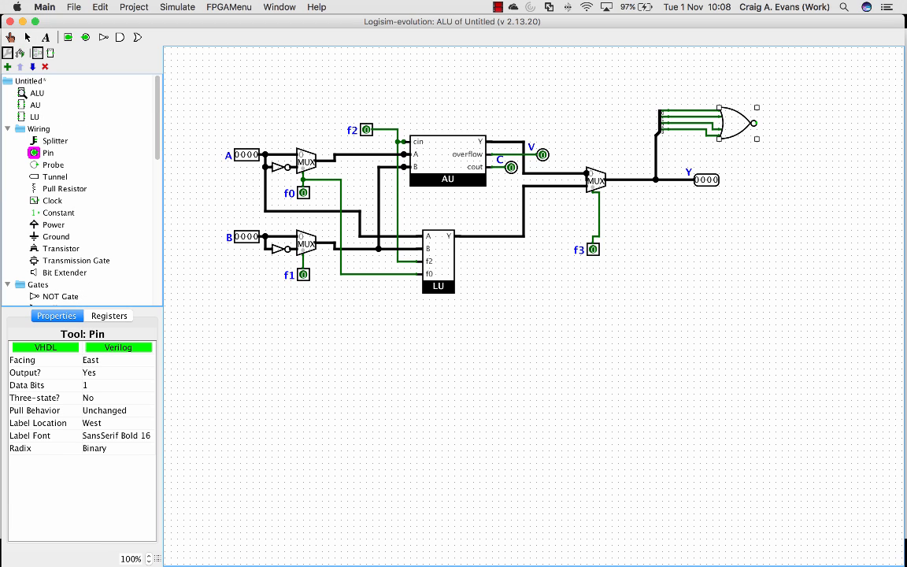
pyautogui.click(800, 123)
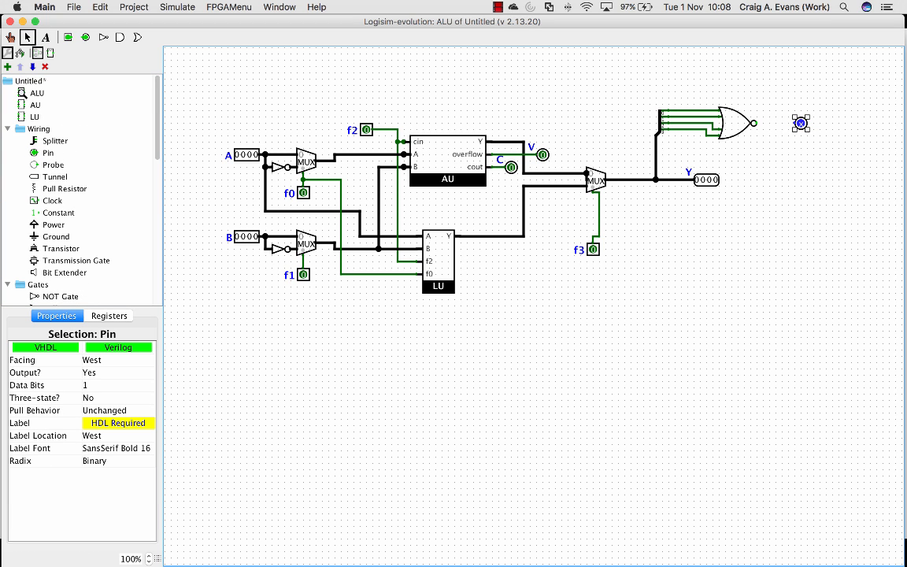
pyautogui.moveTo(757, 123); pyautogui.dragTo(794, 123)
pyautogui.click(118, 423)
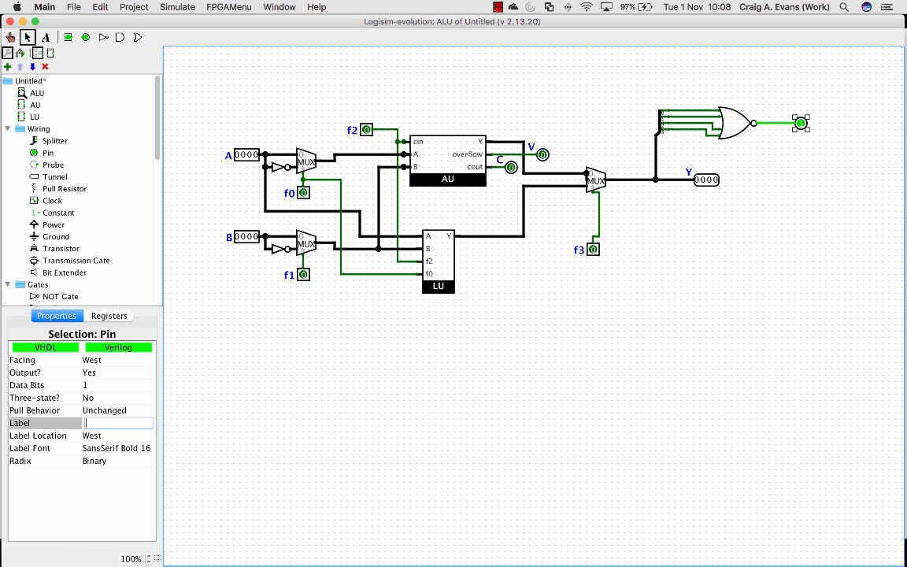
pyautogui.write('Z')
pyautogui.press('Return')
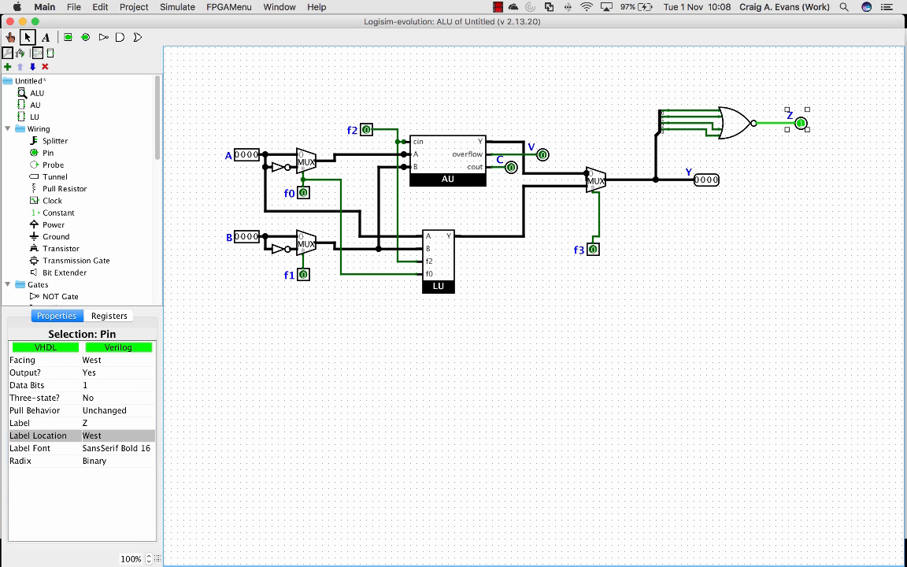
pyautogui.press('Escape')
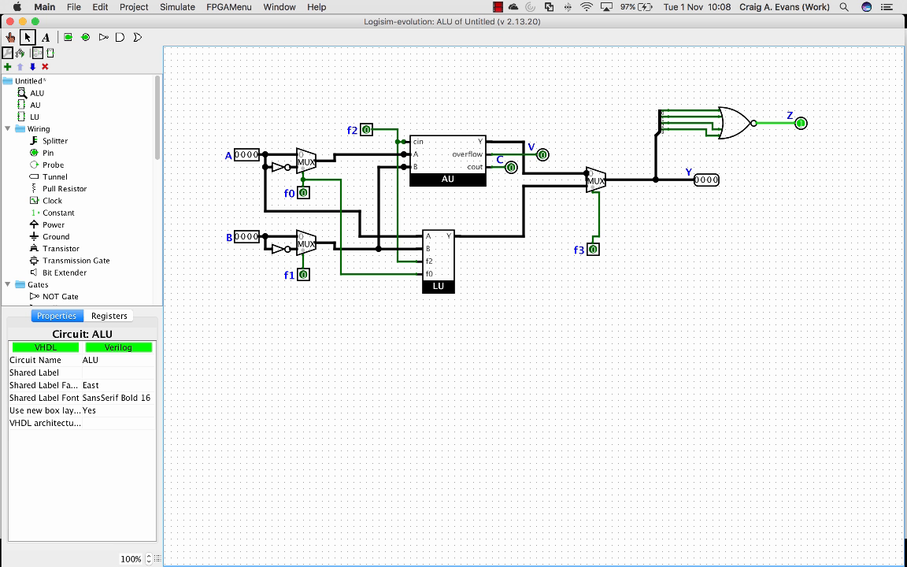
# Add a west-facing output pin labelled N below Z and wire it to the bit 3 line feeding the NOR gate
pyautogui.click(48, 153)
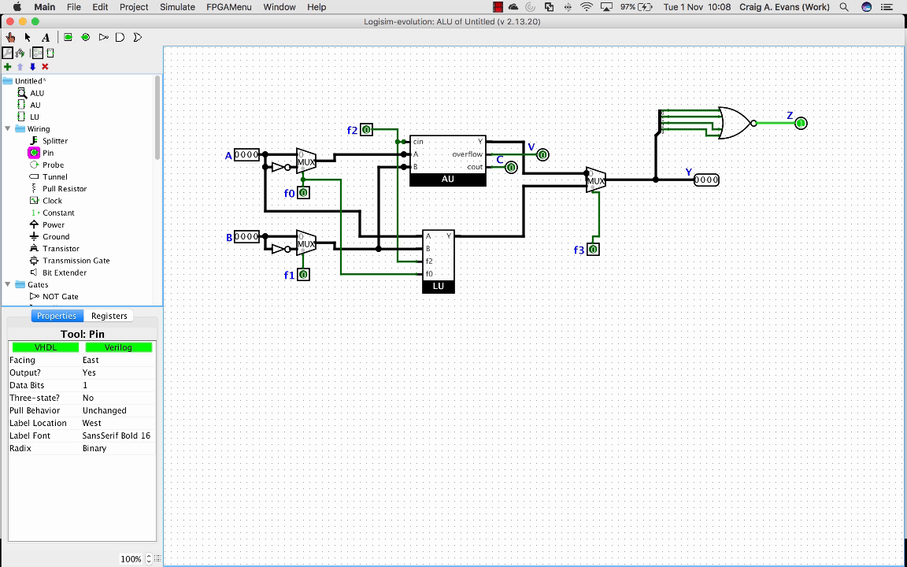
pyautogui.click(796, 160)
pyautogui.press('Left')
pyautogui.write('N')
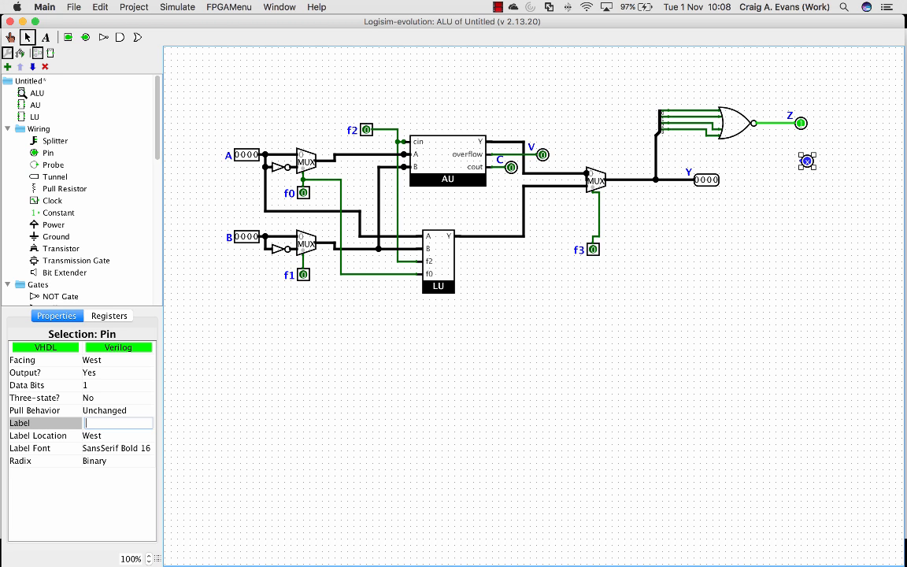
pyautogui.press('Return')
pyautogui.moveTo(801, 161); pyautogui.dragTo(706, 135)
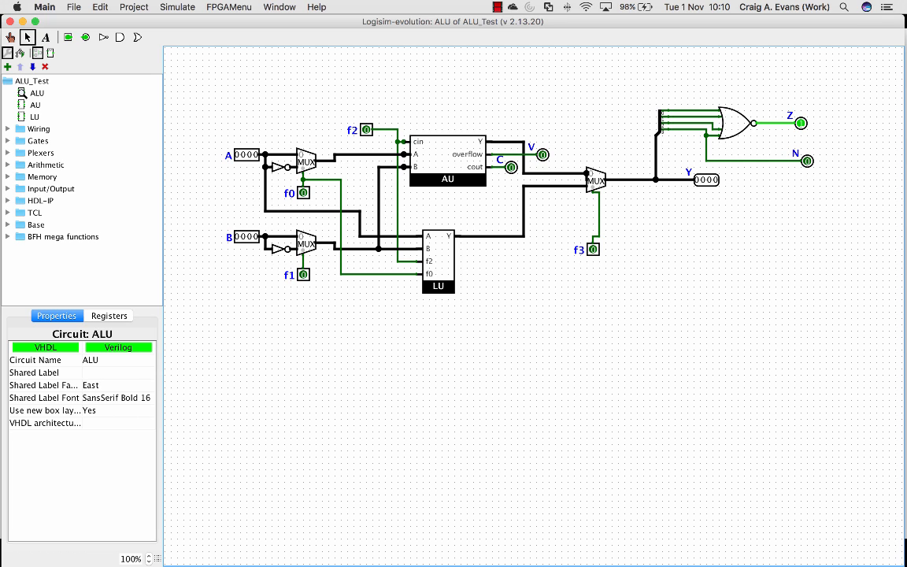
# Place a 4-bit east-facing input pin labelled opcode below the f1 pin, under the rest of the circuit
pyautogui.click(8, 141)
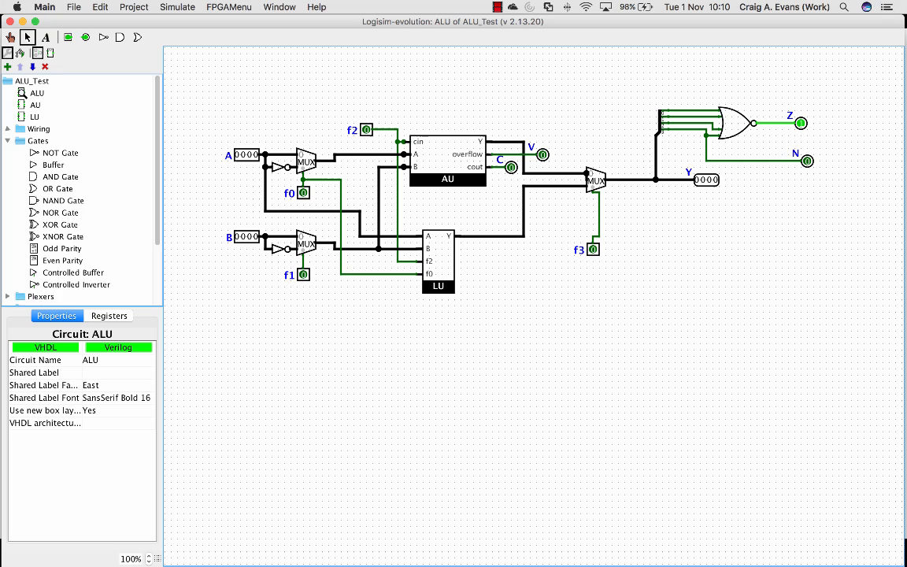
pyautogui.click(8, 129)
pyautogui.click(48, 153)
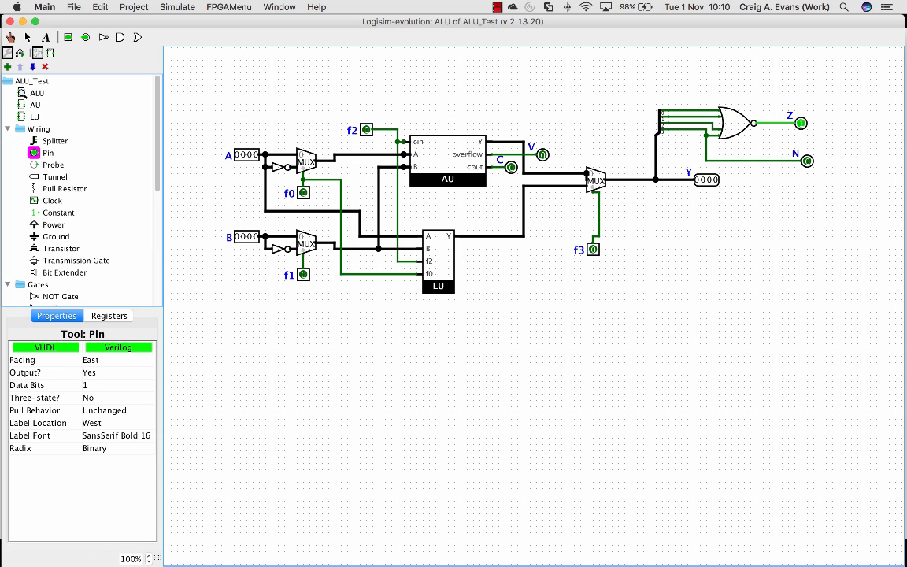
pyautogui.click(107, 386)
pyautogui.click(107, 431)
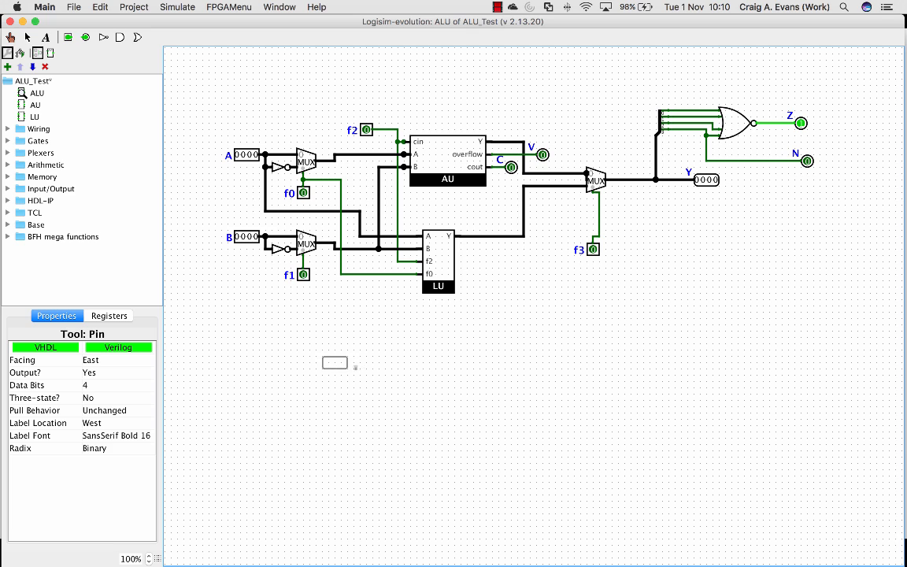
pyautogui.click(107, 373)
pyautogui.click(107, 385)
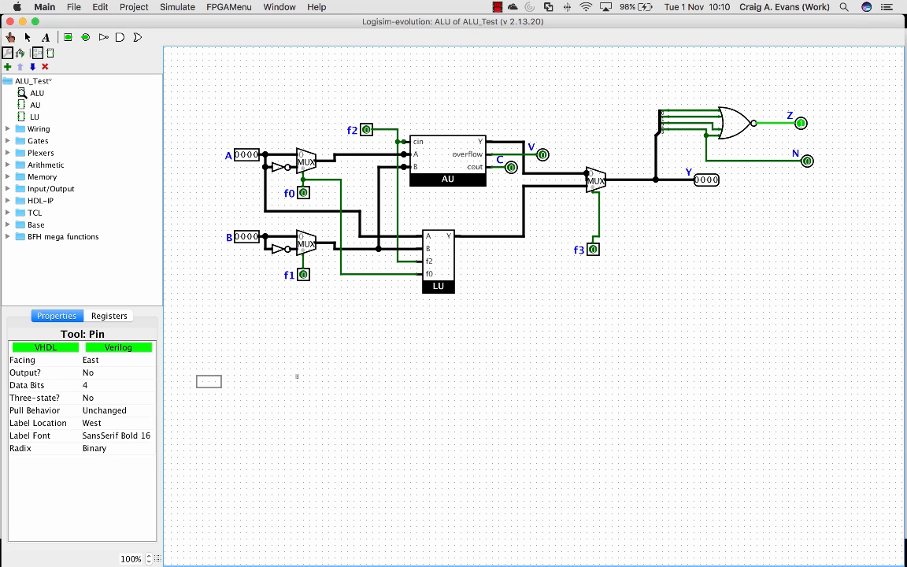
pyautogui.click(309, 344)
pyautogui.click(118, 423)
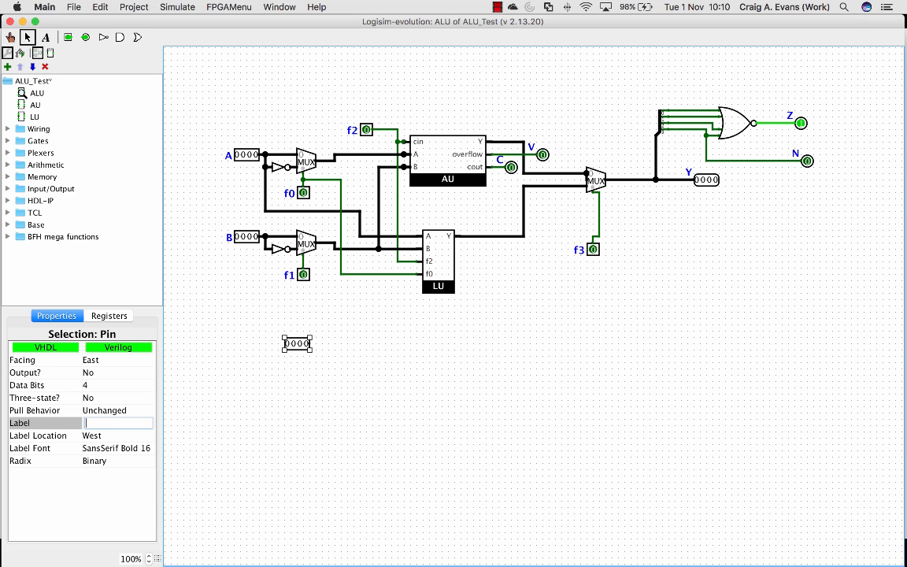
pyautogui.write('opcode')
pyautogui.press('Return')
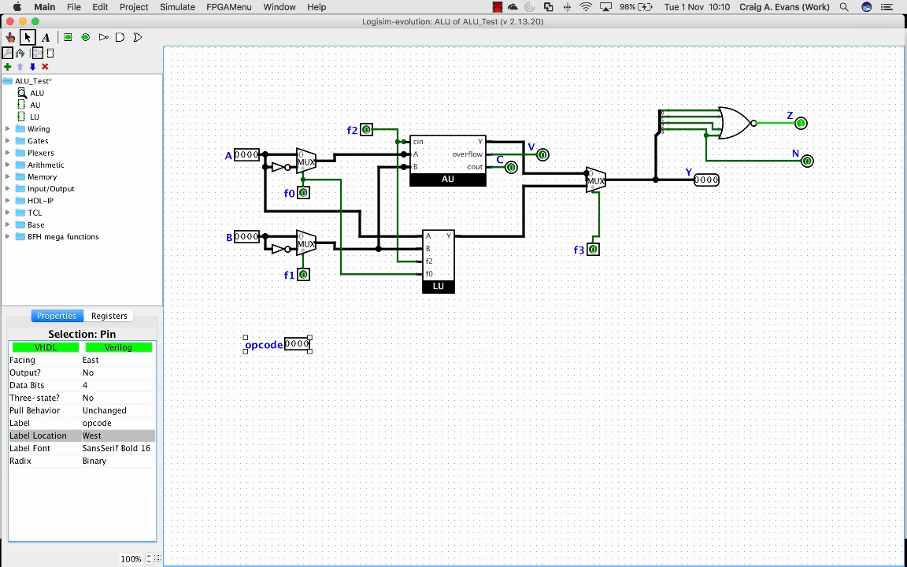
pyautogui.moveTo(297, 345); pyautogui.dragTo(272, 357)
# Place an east-facing splitter with fan out 4 and bit width 4 beside the opcode pin and wire the pin to it
pyautogui.click(8, 128)
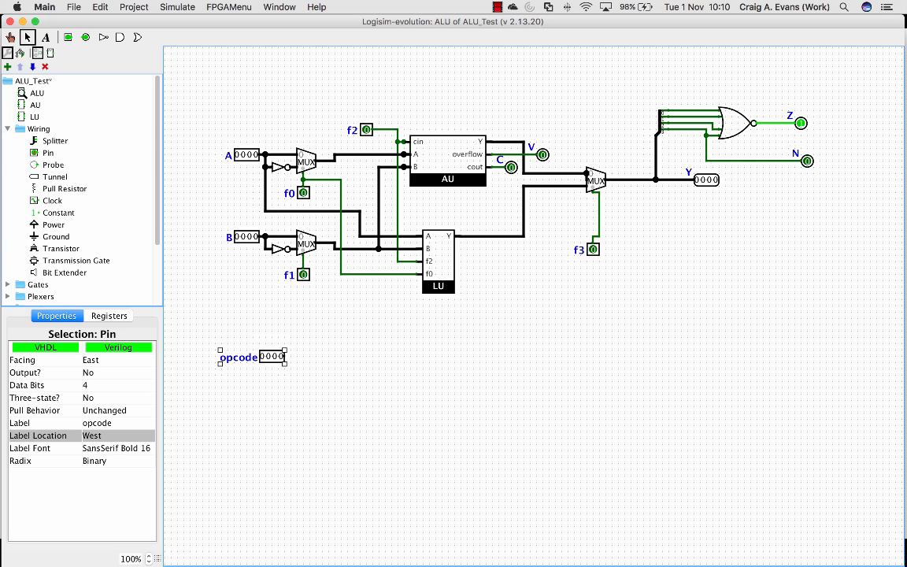
pyautogui.click(54, 140)
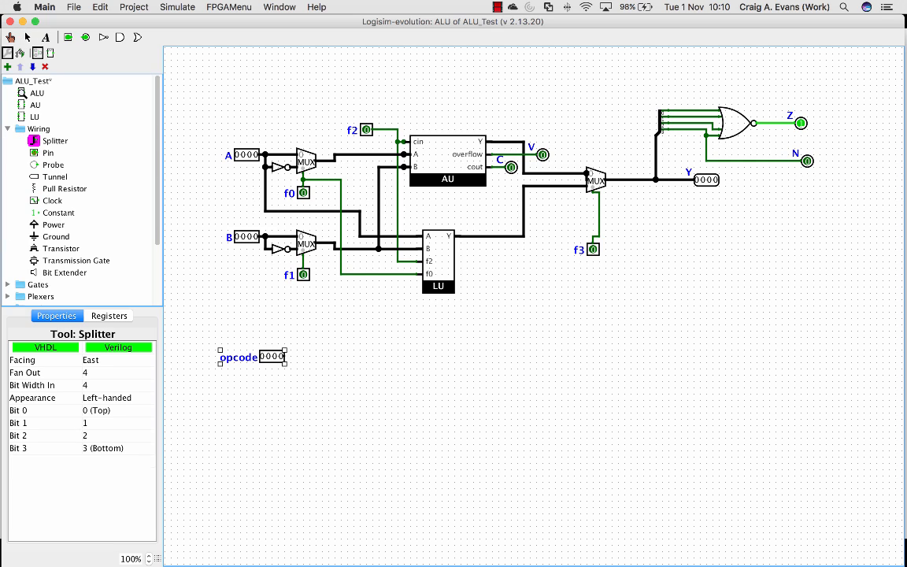
pyautogui.click(316, 356)
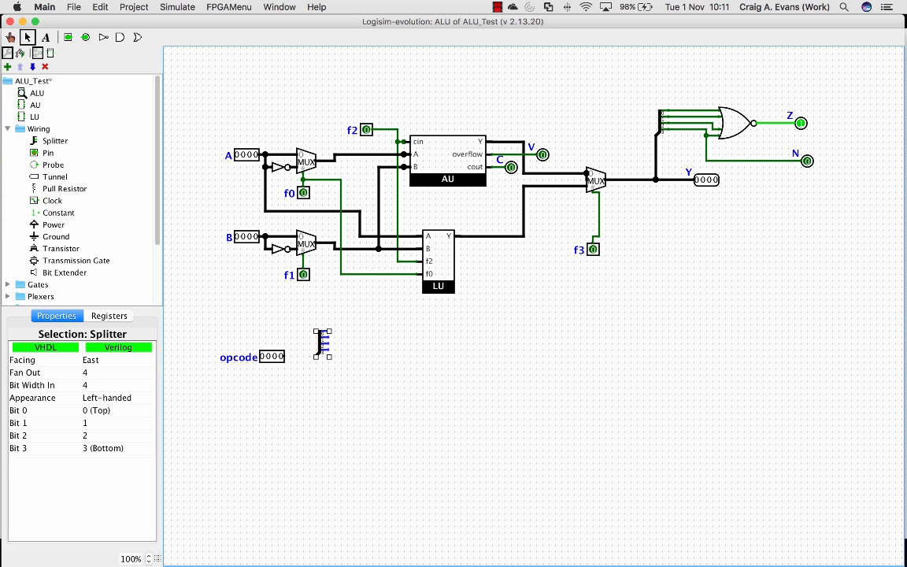
pyautogui.moveTo(285, 357); pyautogui.dragTo(316, 357)
# Replace the f0 and f1 pins with wires from opcode splitter bits 0 and 1 to their control lines
pyautogui.click(303, 192)
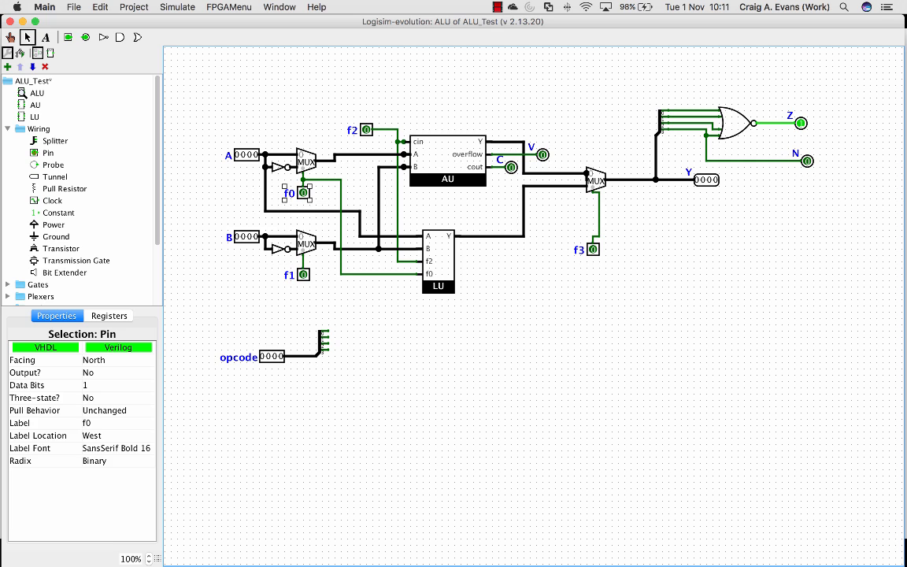
pyautogui.press('BackSpace')
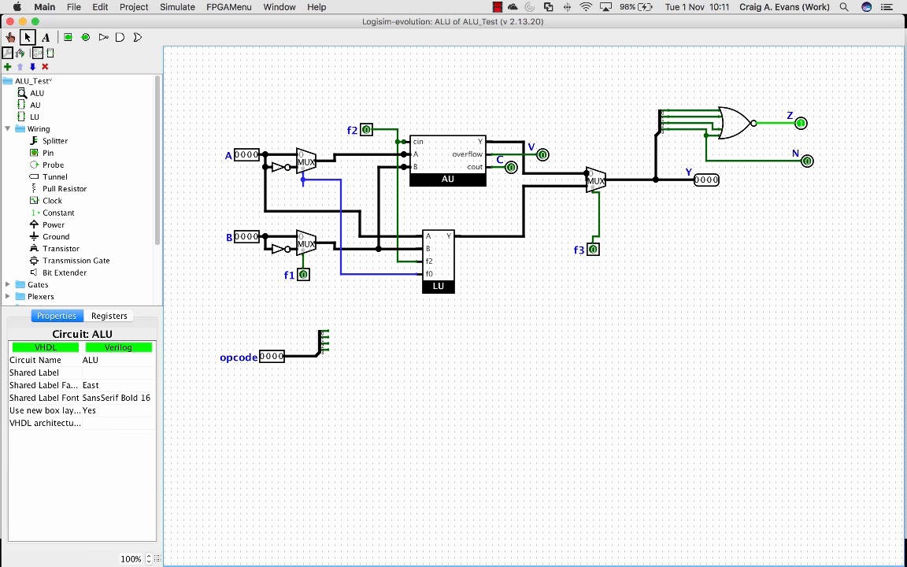
pyautogui.moveTo(328, 331)
pyautogui.mouseDown()
pyautogui.moveTo(341, 325)
pyautogui.moveTo(341, 274)
pyautogui.mouseUp()
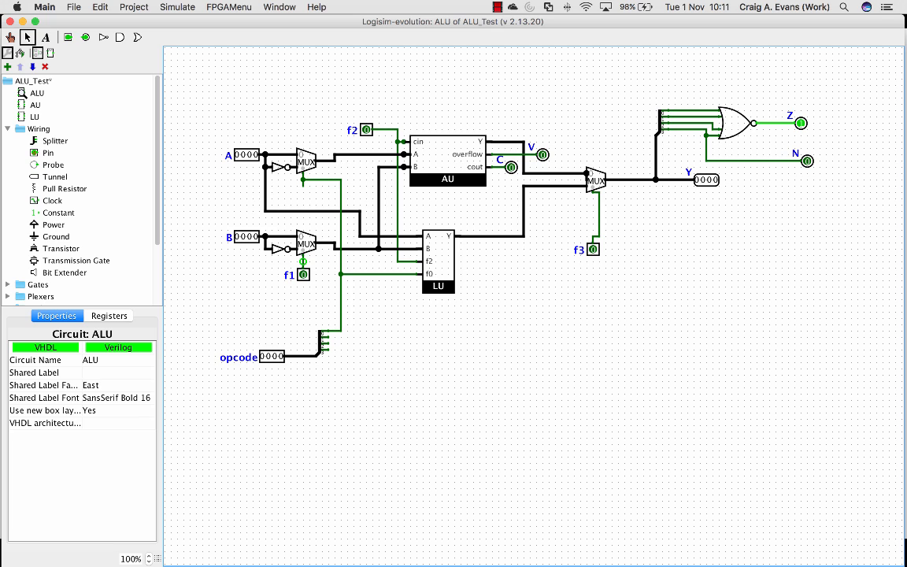
pyautogui.click(302, 274)
pyautogui.press('Delete')
pyautogui.moveTo(328, 337)
pyautogui.mouseDown()
pyautogui.moveTo(353, 293)
pyautogui.moveTo(347, 281)
pyautogui.moveTo(303, 268)
pyautogui.mouseUp()
# Delete the f3 pin and wire opcode splitter bit 3 to the select input of the output multiplexer
pyautogui.click(593, 247)
pyautogui.press('Delete')
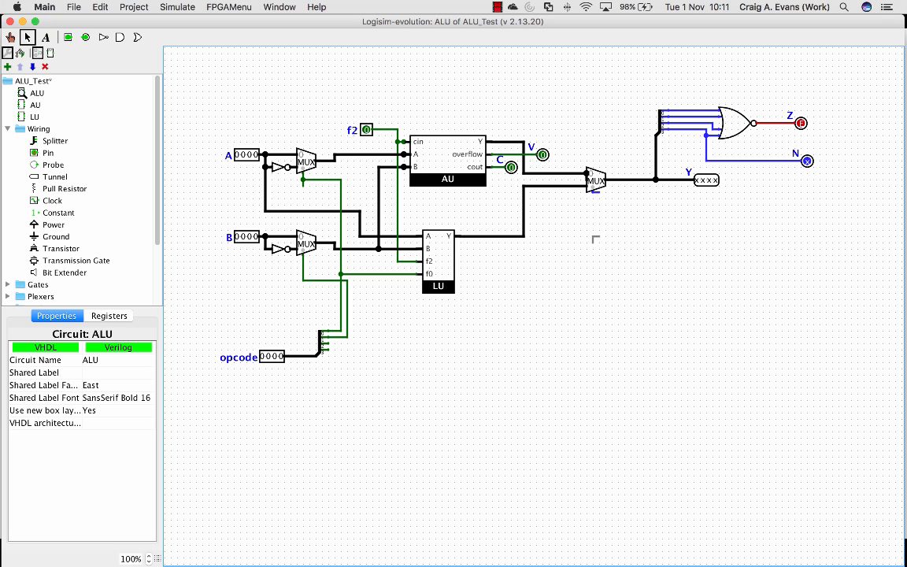
pyautogui.moveTo(327, 348); pyautogui.dragTo(599, 192)
# Replace the f2 pin with a wire from opcode splitter bit 2 and delete the leftover wire stub above the AU's cin
pyautogui.click(367, 130)
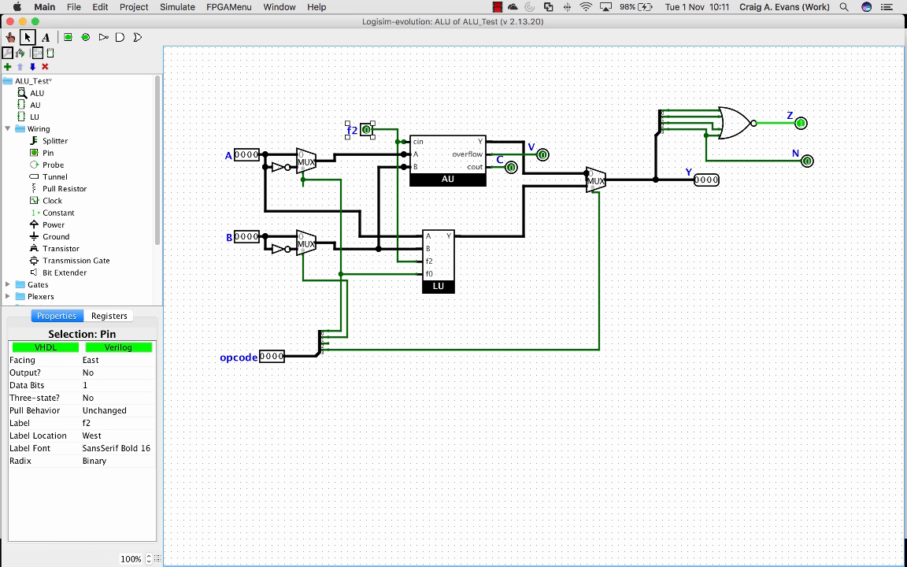
pyautogui.press('BackSpace')
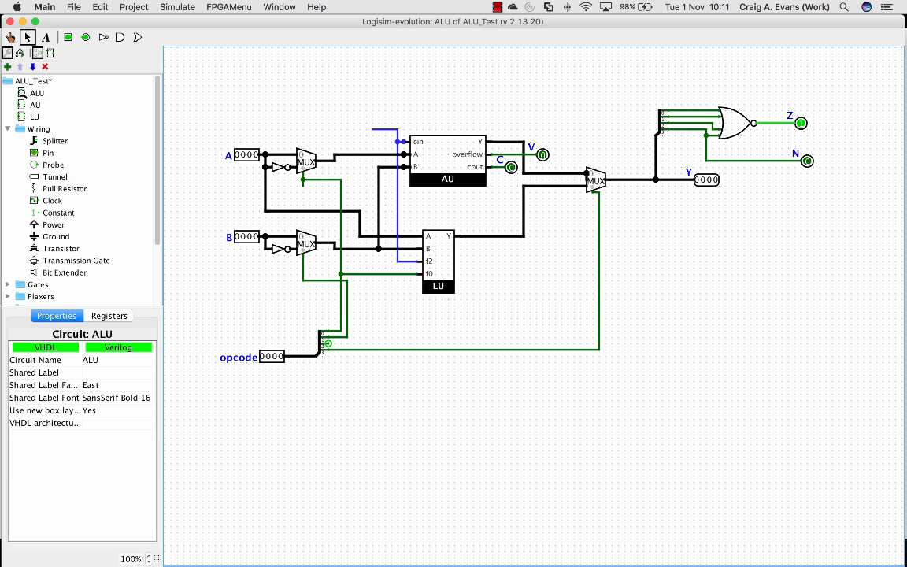
pyautogui.moveTo(328, 344); pyautogui.dragTo(398, 262)
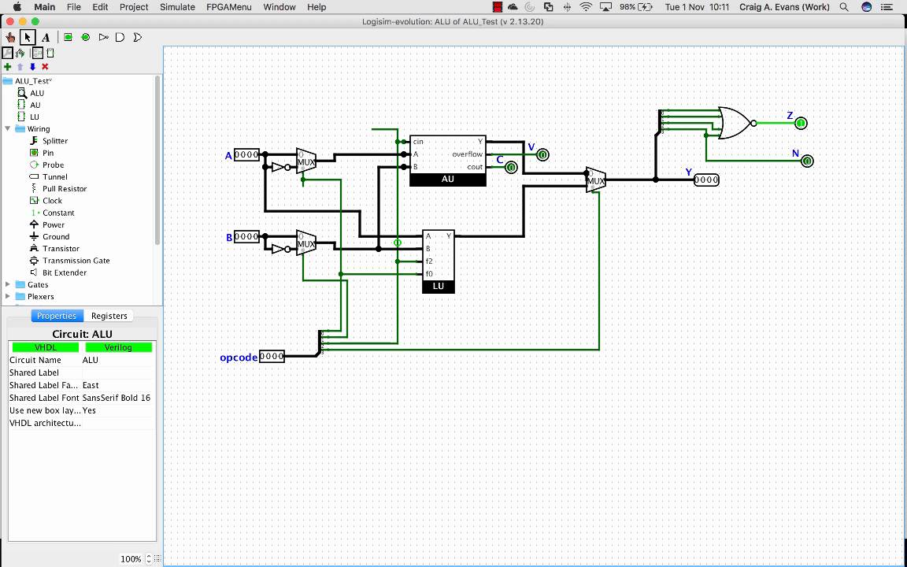
pyautogui.click(382, 129)
pyautogui.press('BackSpace')
pyautogui.click(397, 134)
pyautogui.press('BackSpace')
# Load the ALU test vector and compare its column names with the circuit's pin labels
pyautogui.click(134, 7)
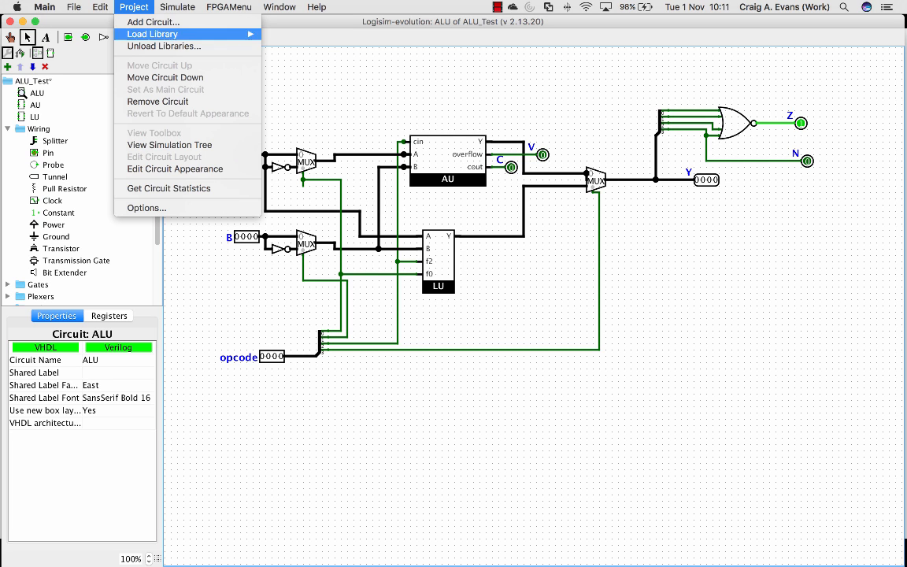
pyautogui.click(205, 189)
pyautogui.moveTo(493, 277); pyautogui.dragTo(525, 289)
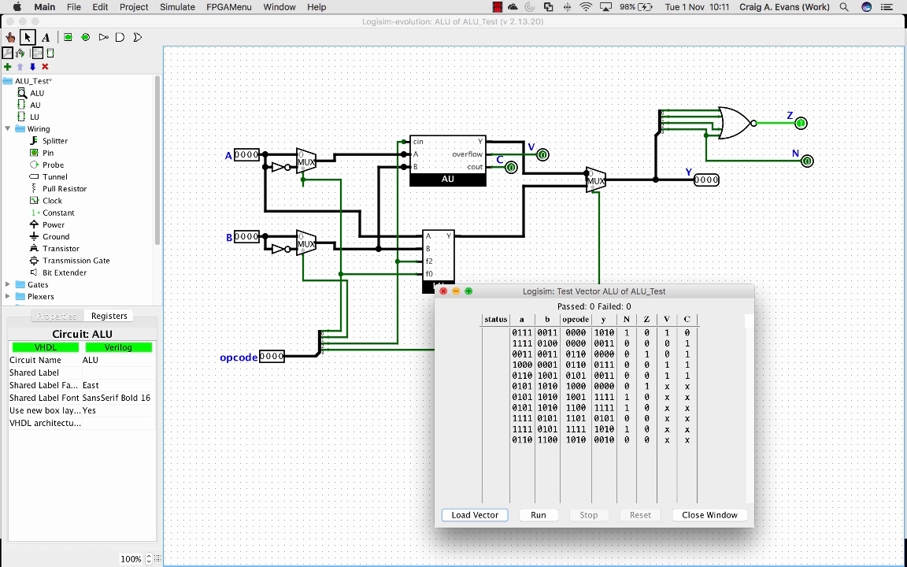
pyautogui.click(443, 291)
# Relabel the A and B input pins in lowercase as a and b
pyautogui.click(247, 155)
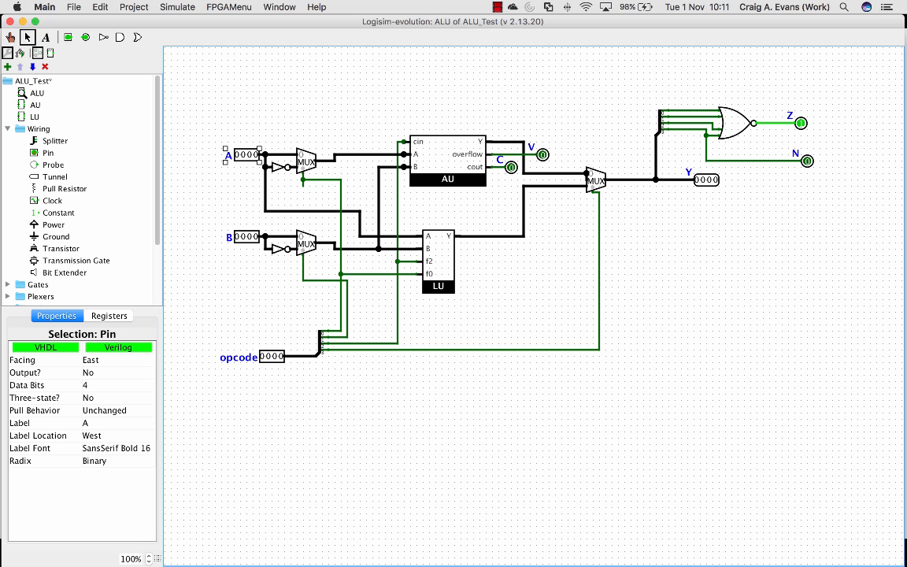
pyautogui.click(118, 423)
pyautogui.press('BackSpace')
pyautogui.write('a')
pyautogui.press('Return')
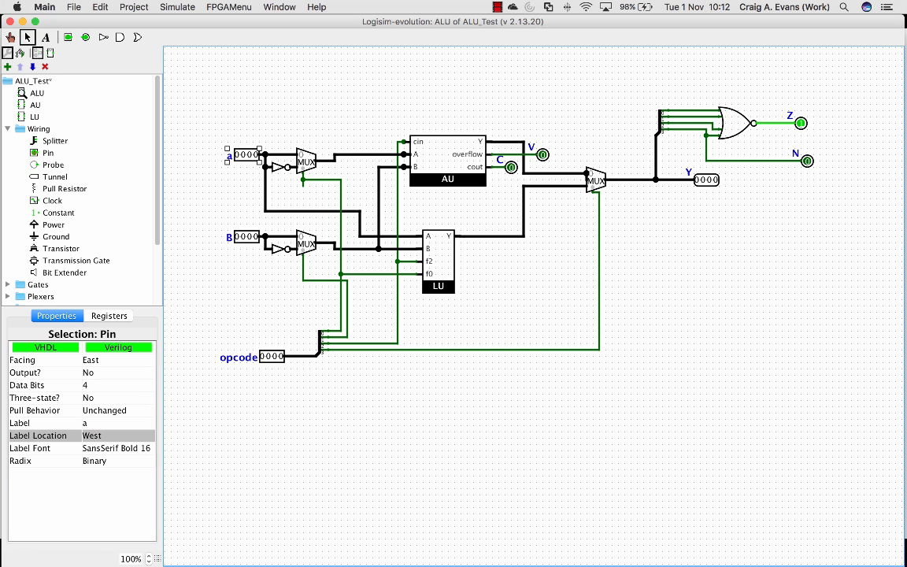
pyautogui.click(246, 237)
pyautogui.click(118, 422)
pyautogui.press('BackSpace')
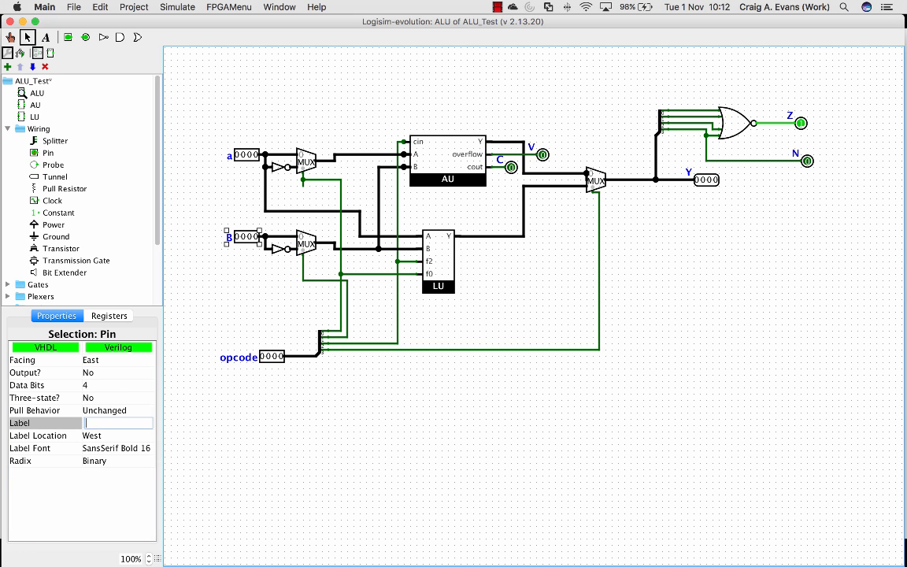
pyautogui.write('b')
pyautogui.press('Return')
# Relabel the Y output pin in lowercase as y
pyautogui.click(706, 180)
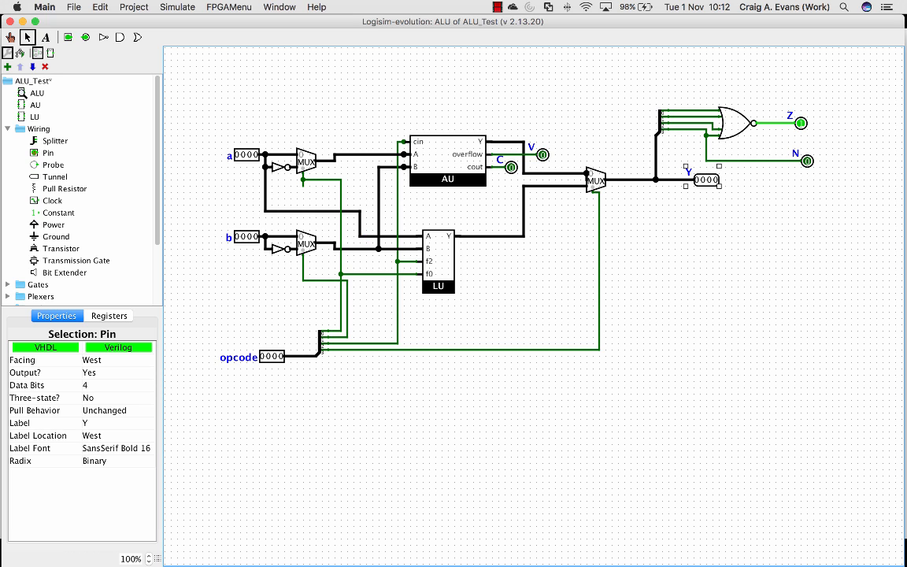
pyautogui.click(118, 423)
pyautogui.press('BackSpace')
pyautogui.write('y')
pyautogui.press('Return')
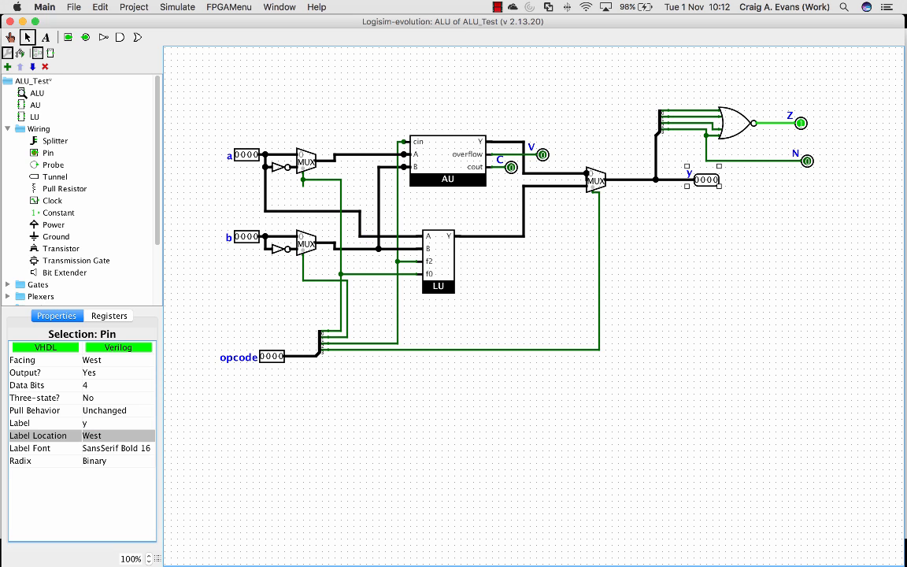
# Load the ALU test vector file from the Labs folder, run it on the circuit and review each row's status
pyautogui.click(177, 7)
pyautogui.click(165, 170)
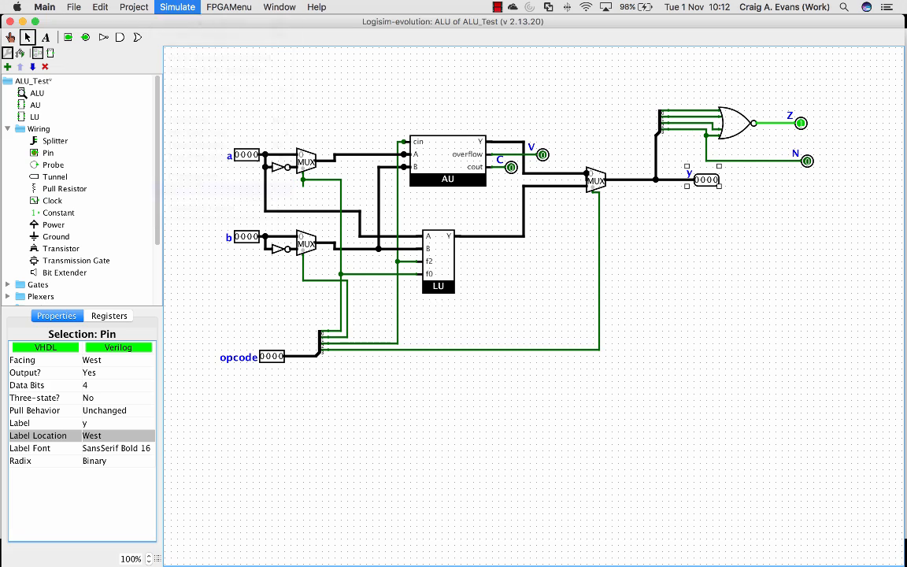
pyautogui.click(474, 514)
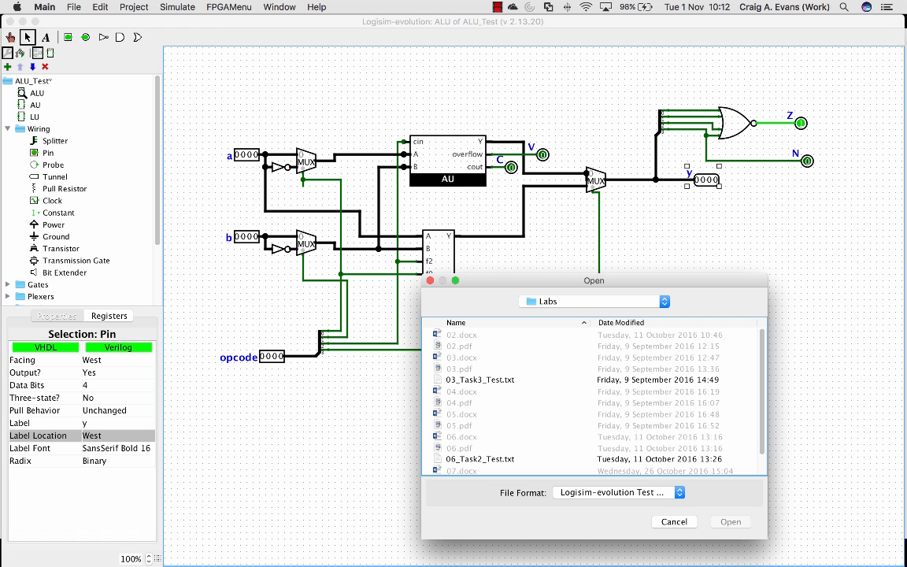
pyautogui.doubleClick(481, 436)
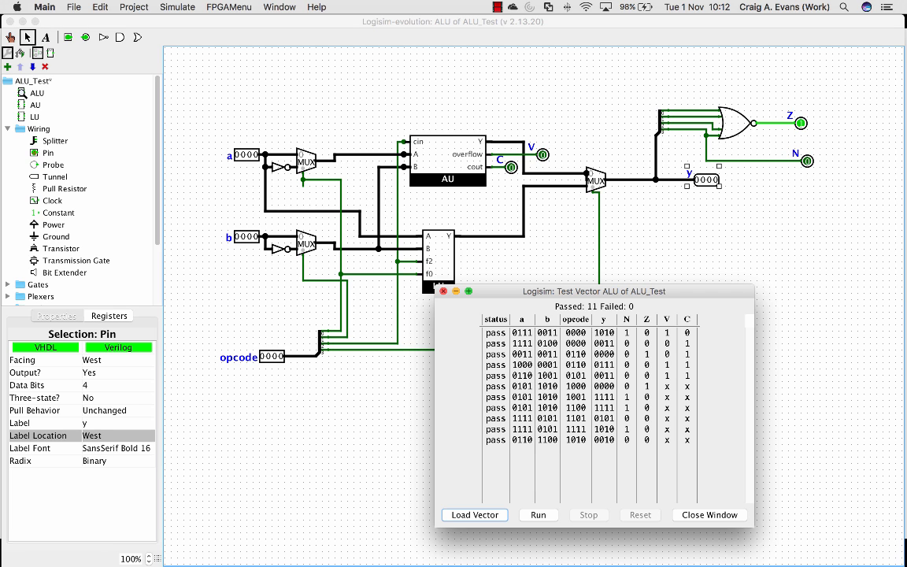
pyautogui.click(443, 292)
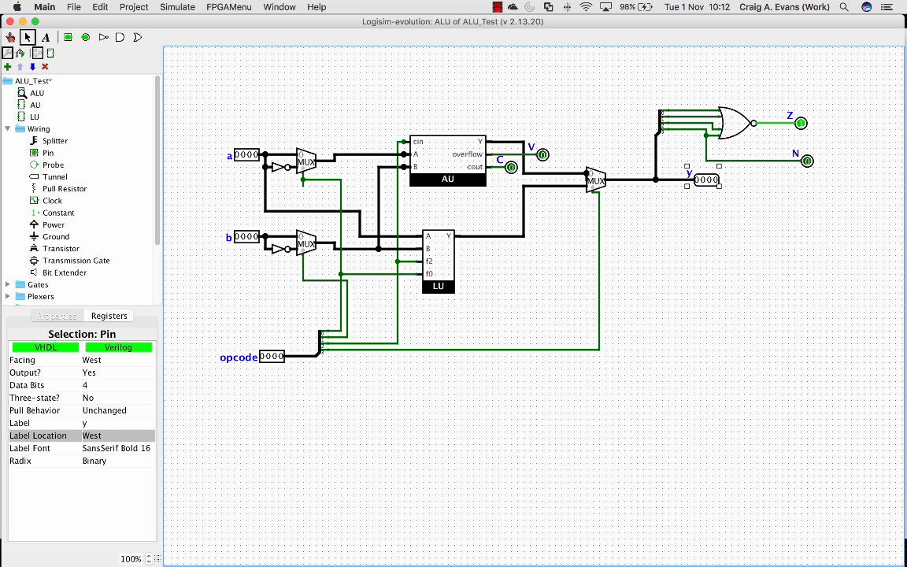